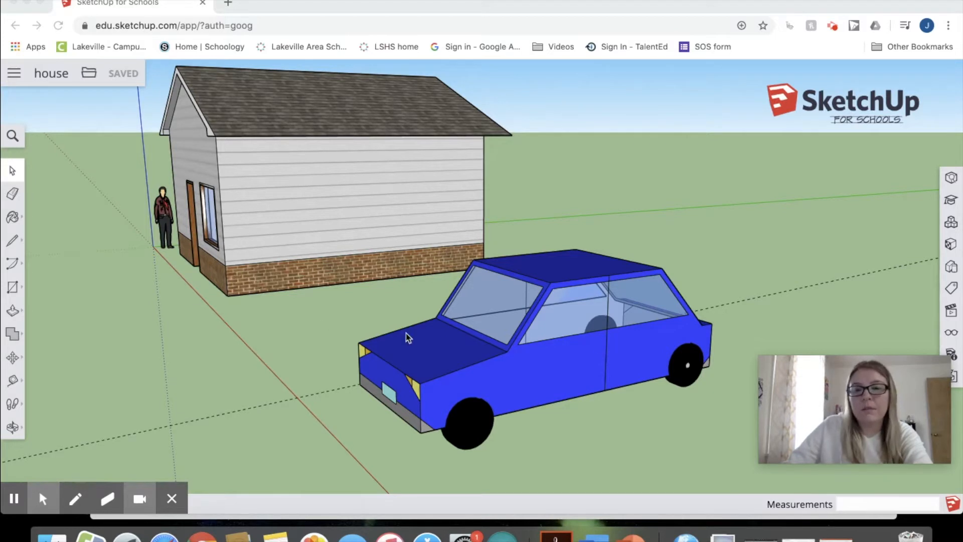
middle_drag(607, 404, 627, 407)
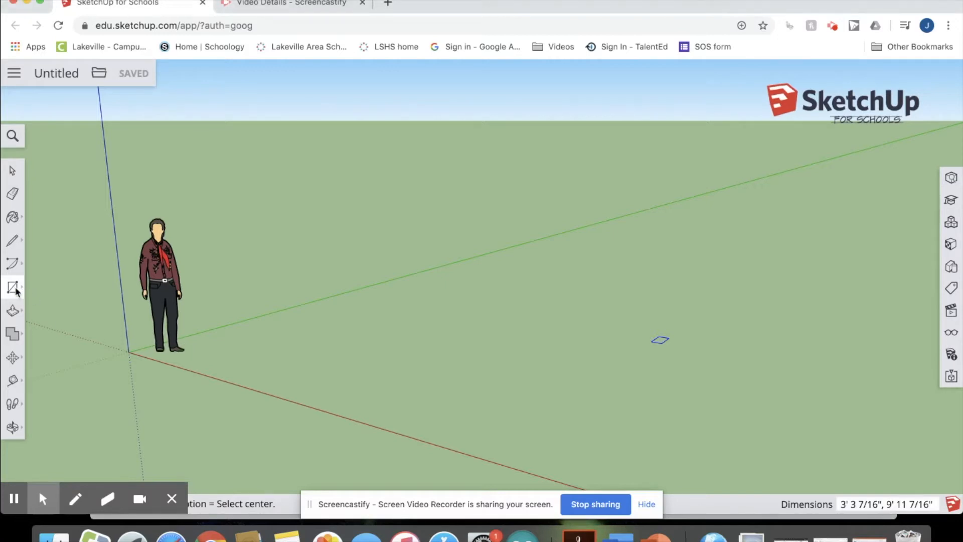
Draw a rectangle about 6' 2 5/8" by 14' 11 3/16" on the ground and extrude it 5' high.
click(258, 344)
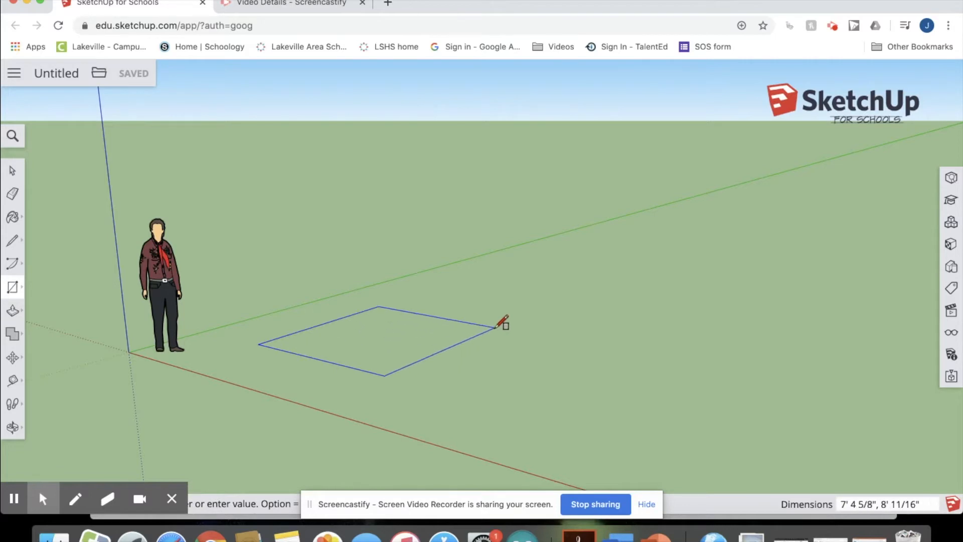
click(542, 296)
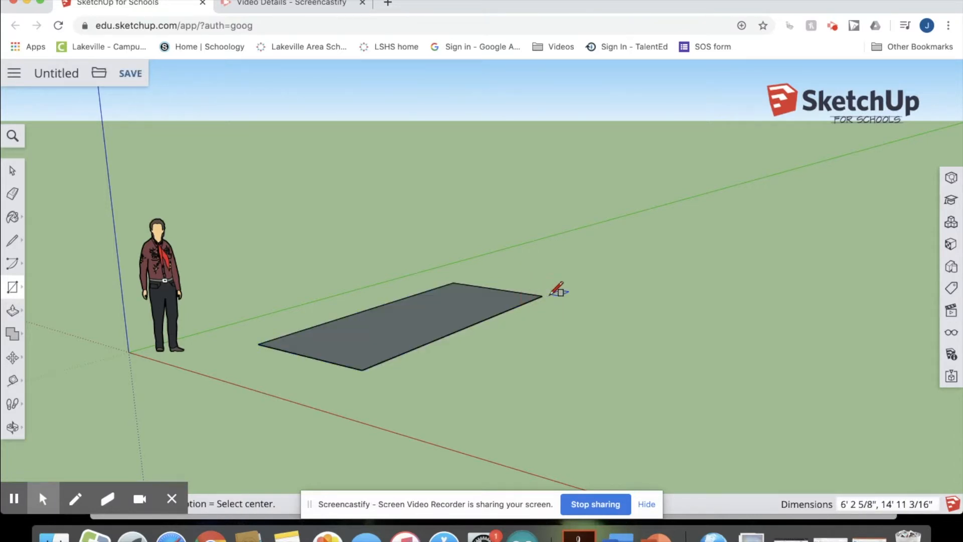
click(13, 310)
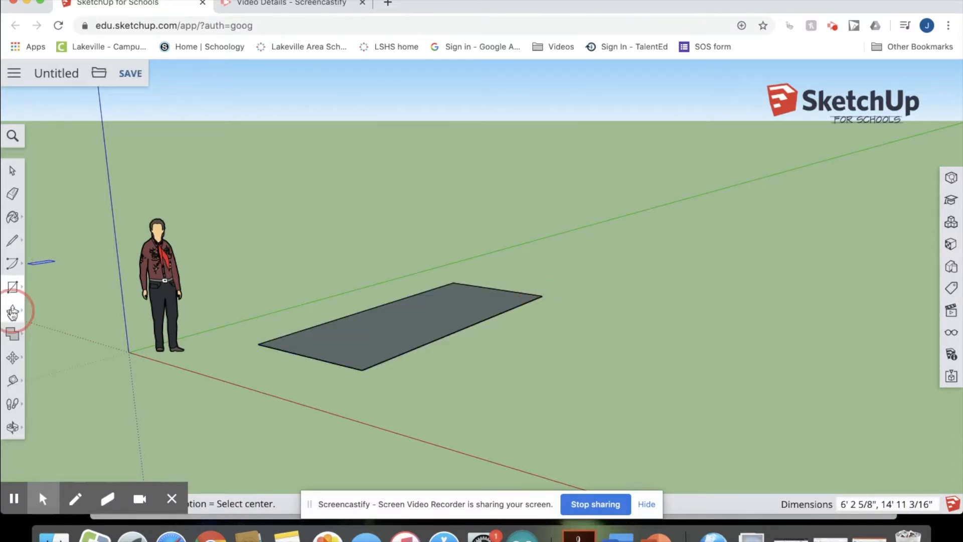
click(342, 346)
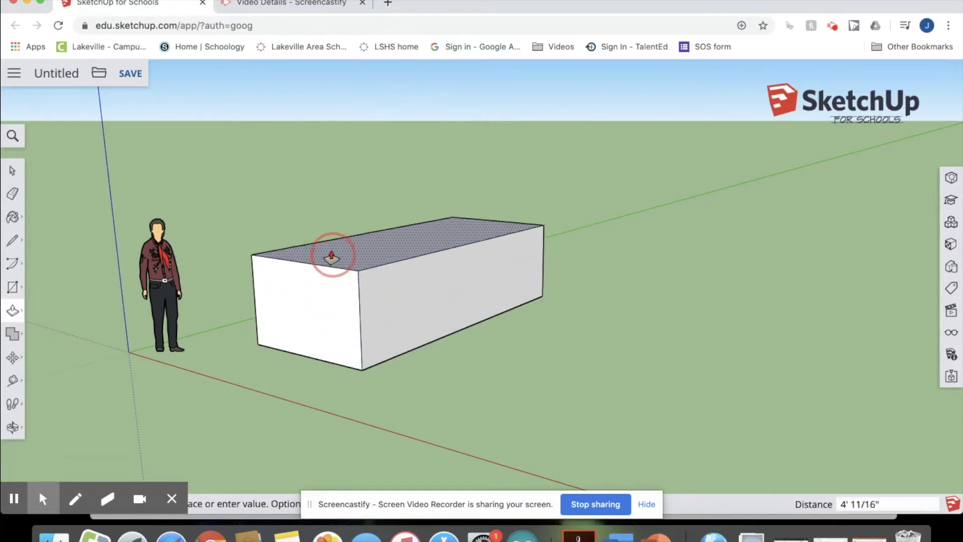
text(5')
key(Return)
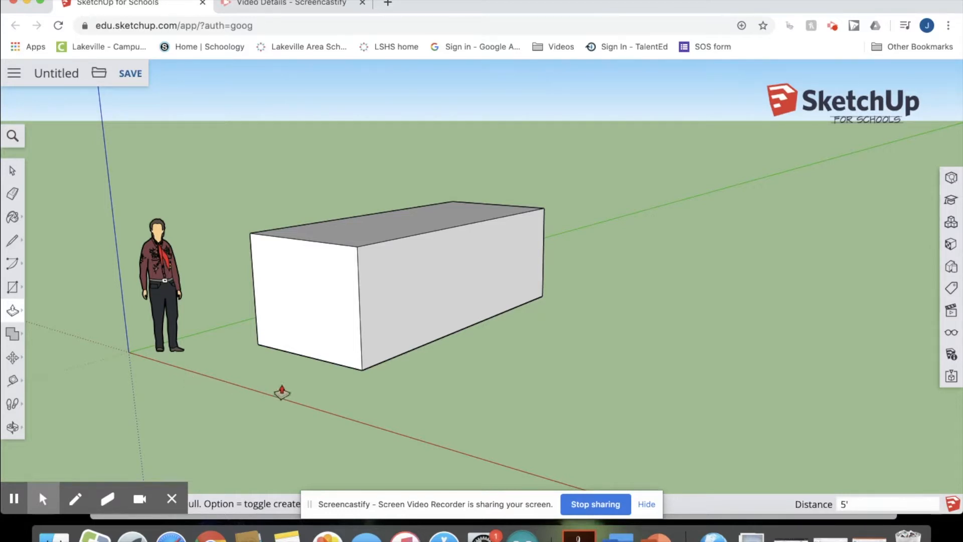
Draw the hood and windshield profile on the box's long side with two connected lines from the front edge to the top edge.
middle_drag(494, 405, 221, 369)
key(p)
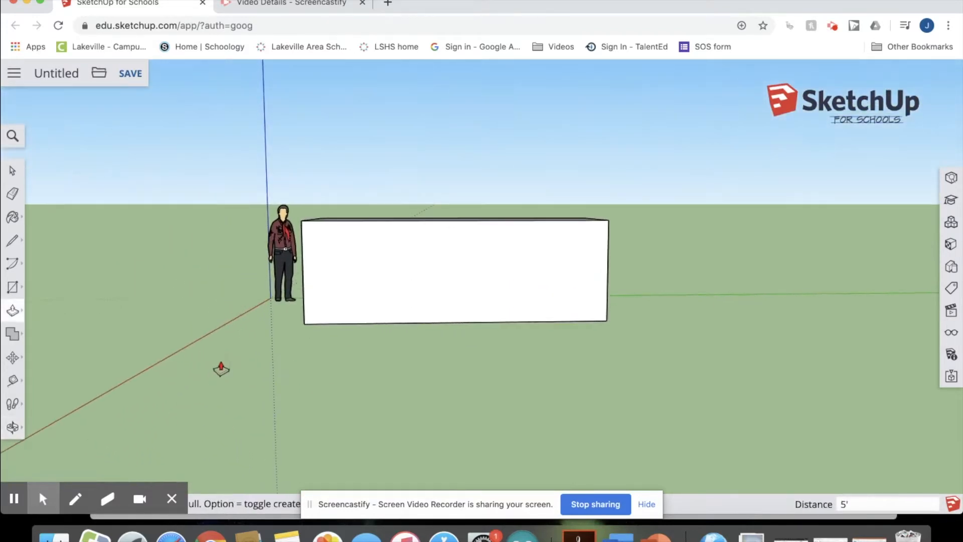
click(12, 241)
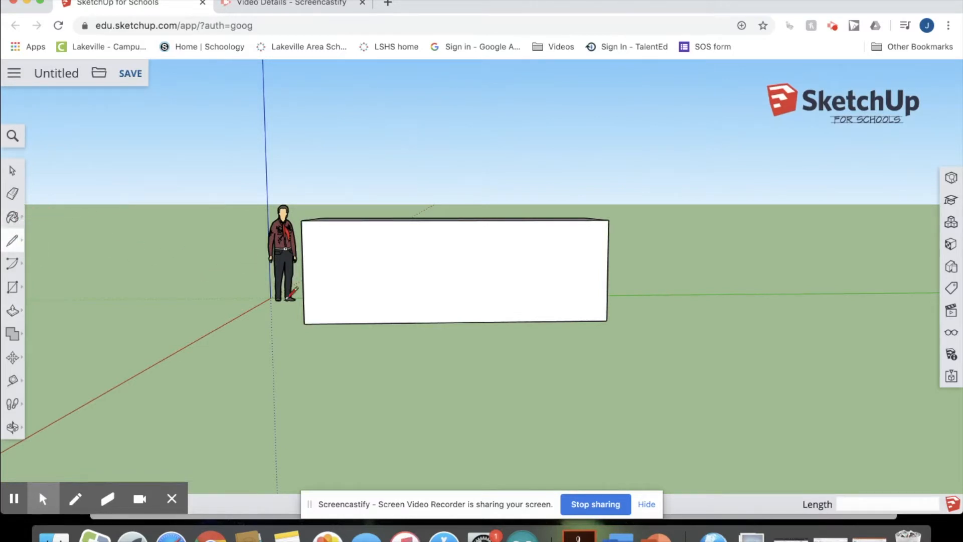
click(302, 273)
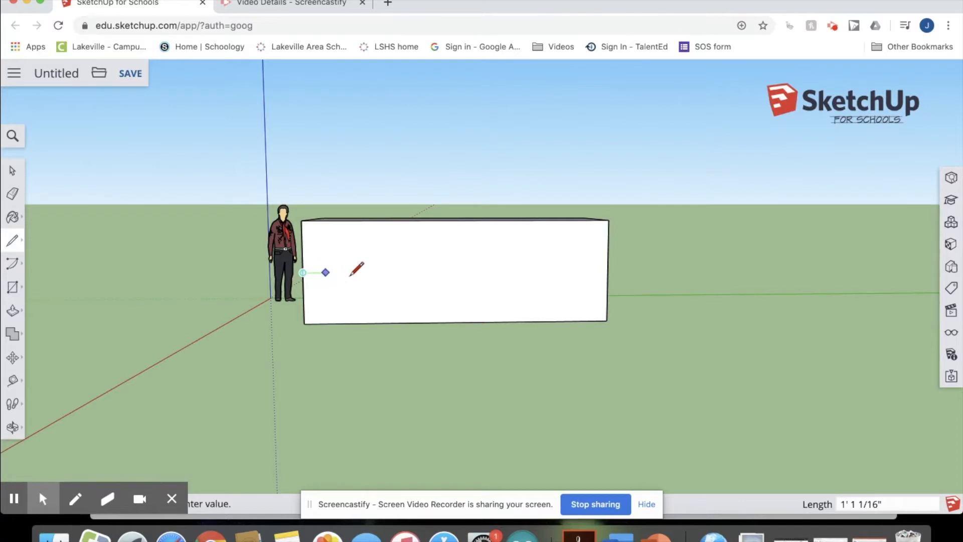
click(381, 255)
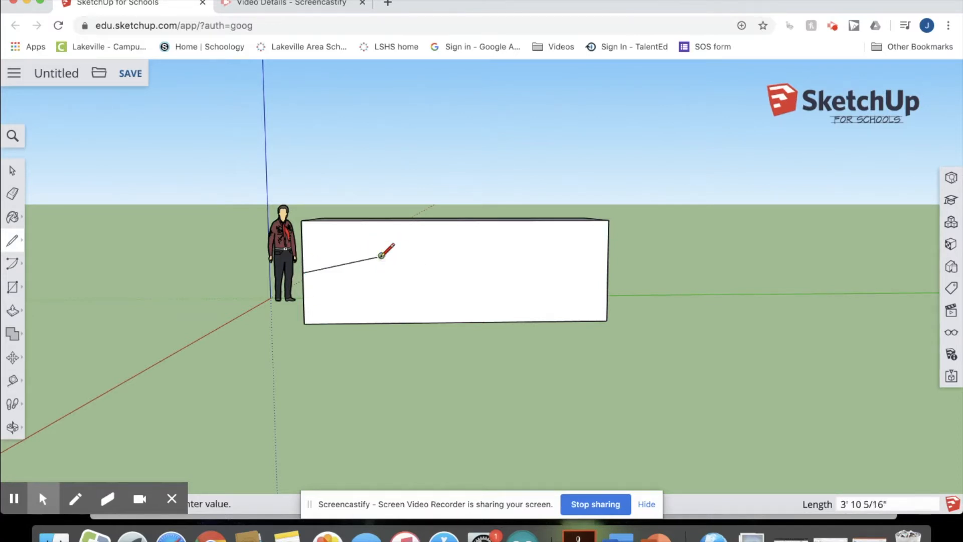
click(400, 220)
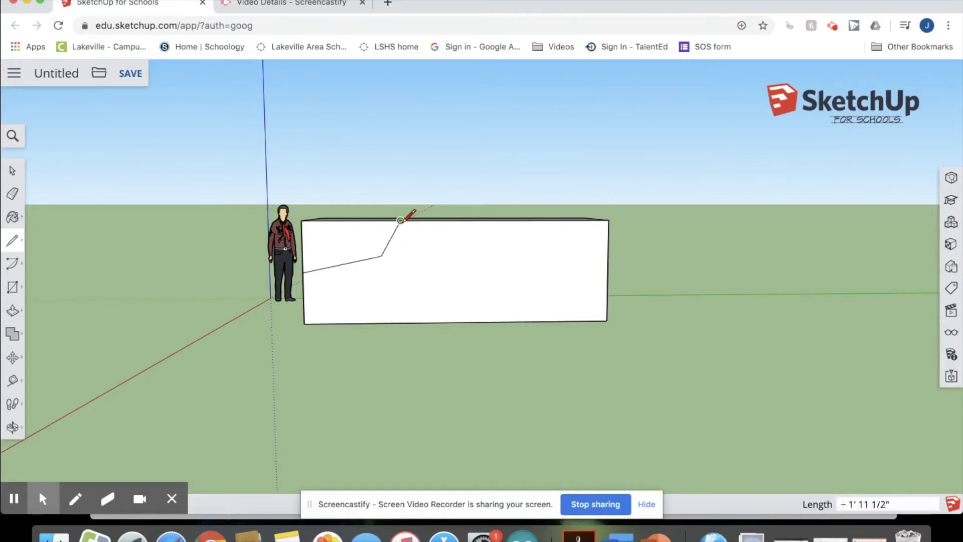
Draw the rear window and trunk profile on the same side with two connected lines from the top edge to the rear edge.
click(550, 219)
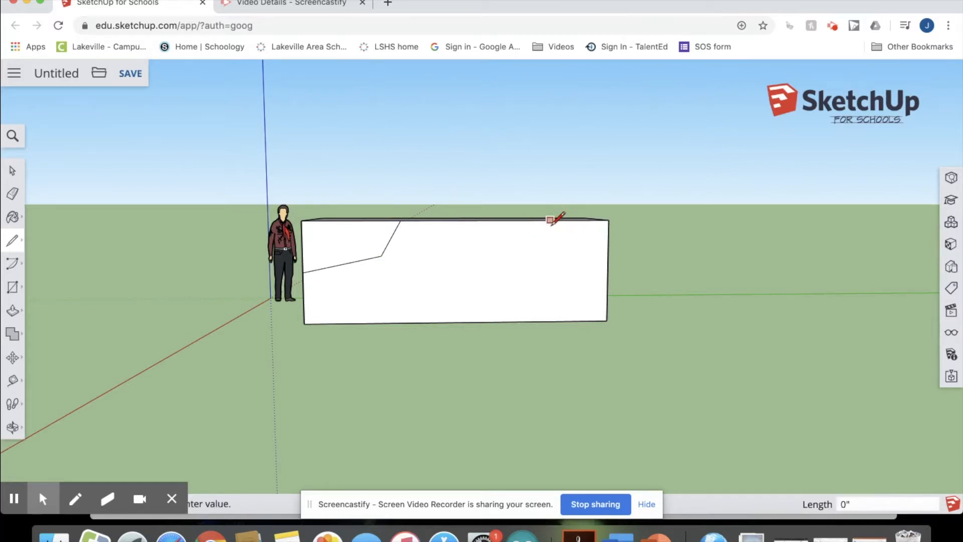
click(582, 259)
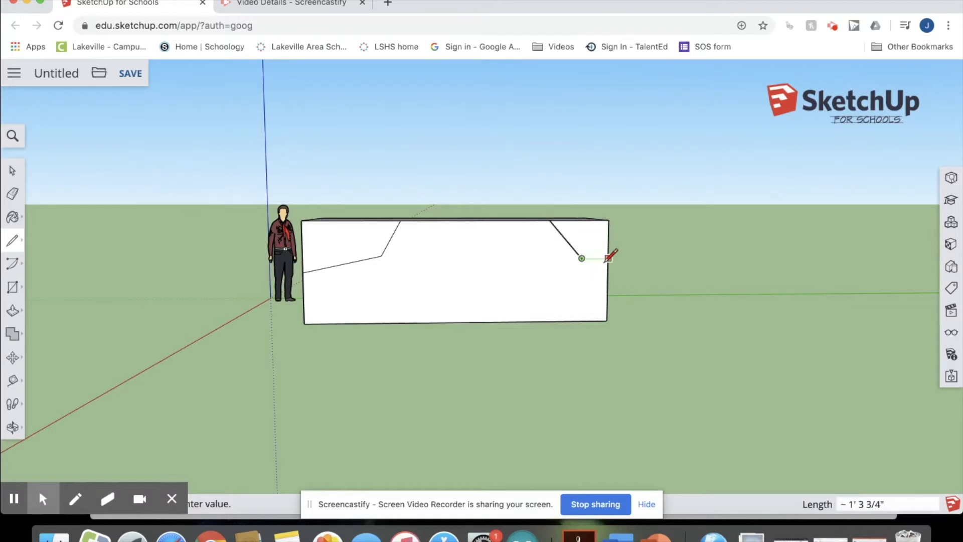
click(608, 259)
Push the front corner area above the hood line 6' 2 5/8" through the full width of the body to cut it away.
middle_drag(489, 239, 518, 275)
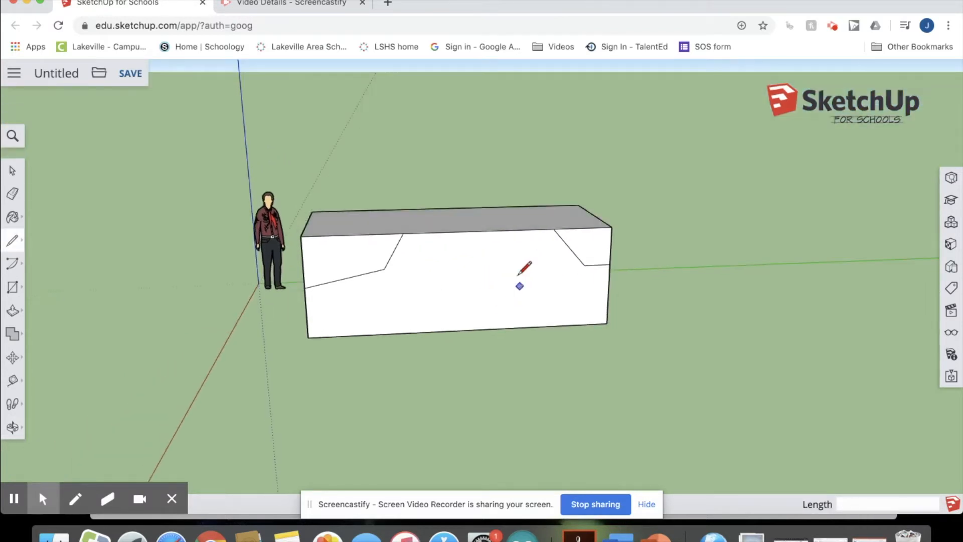
click(12, 310)
click(344, 259)
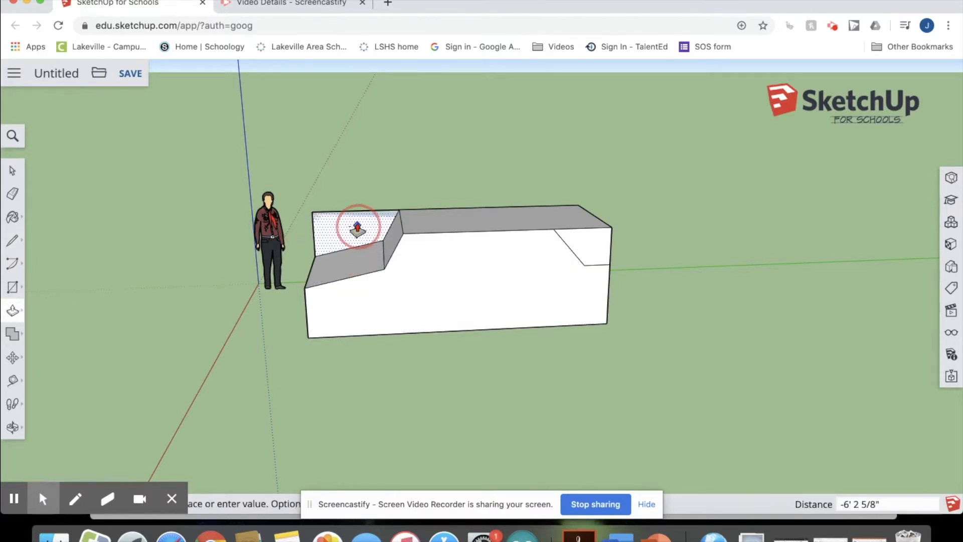
click(357, 227)
click(581, 247)
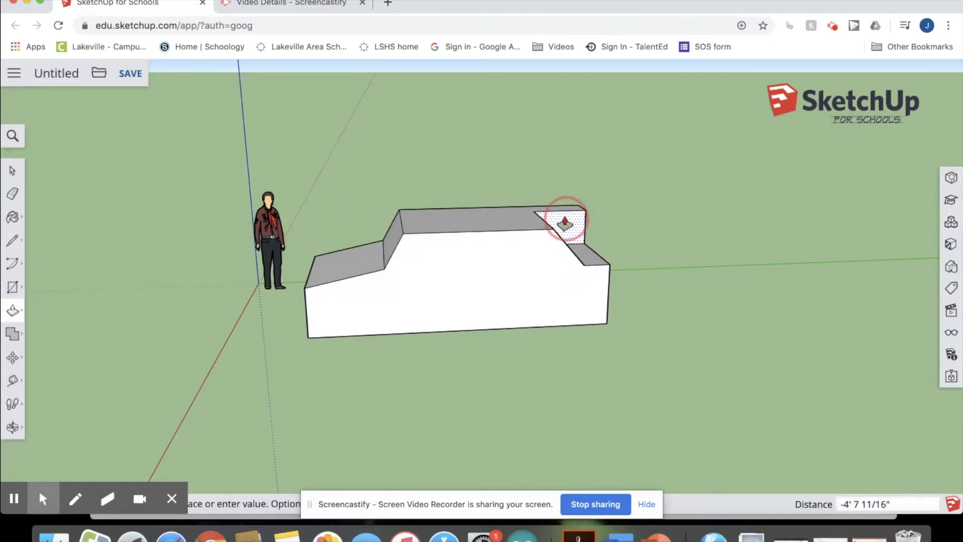
click(557, 217)
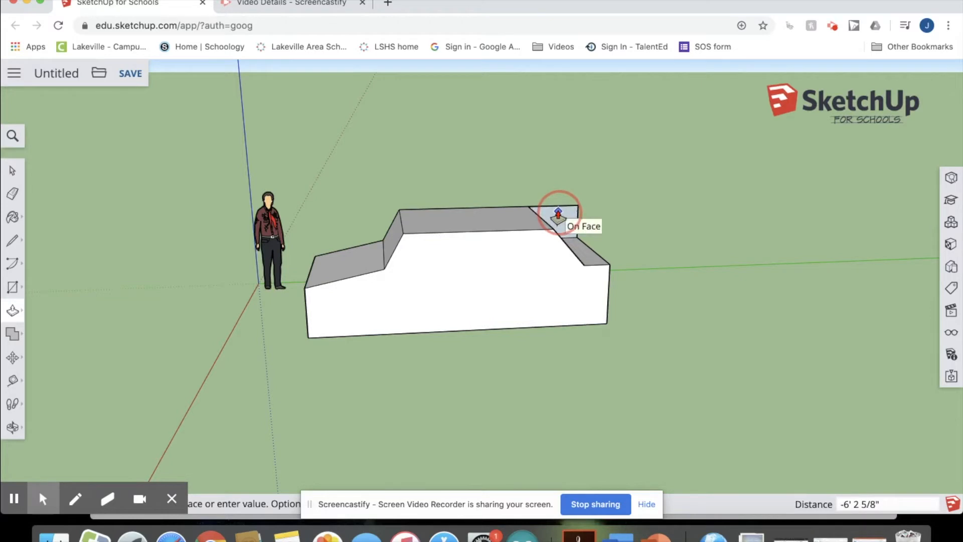
key(super+z)
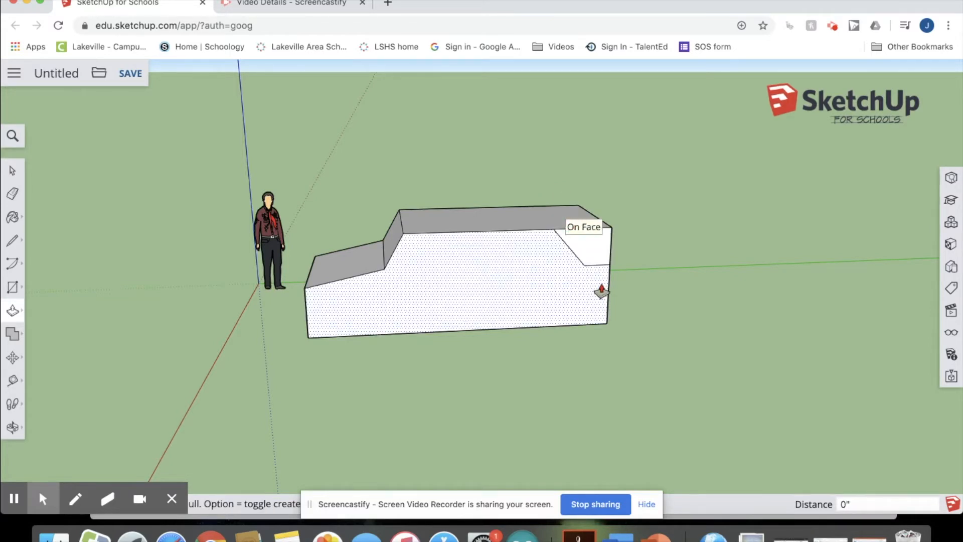
Push the rear corner area above the trunk line 6' 2 5/8" through the body, matching the roof's far edge, to cut it away.
click(594, 250)
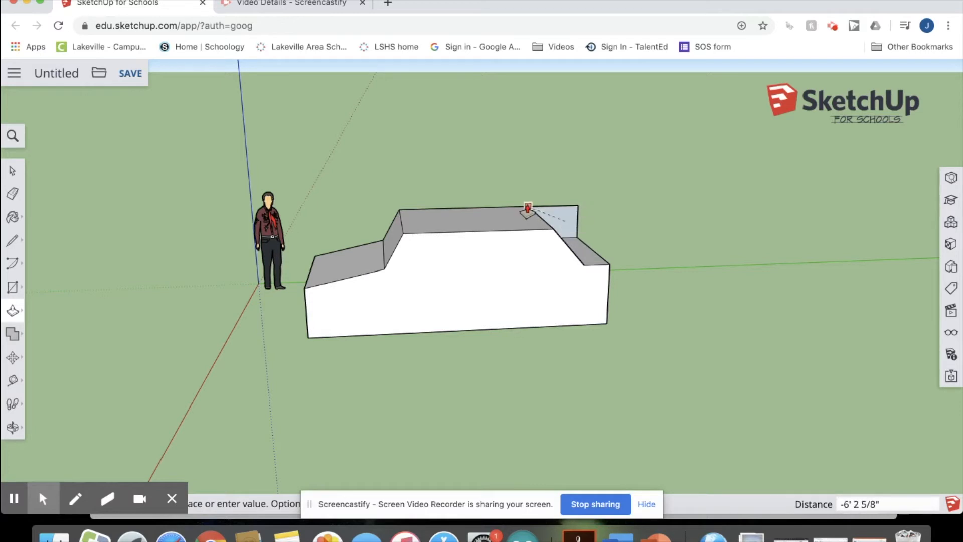
click(489, 209)
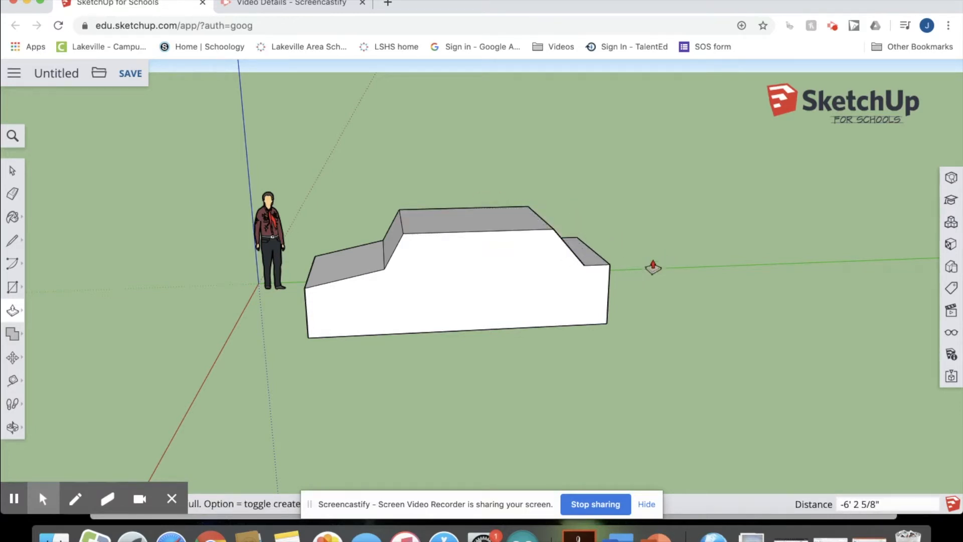
Offset the windshield face's outline inward by about 2 3/16" to form the window frame.
middle_drag(686, 310, 913, 316)
middle_drag(498, 361, 678, 352)
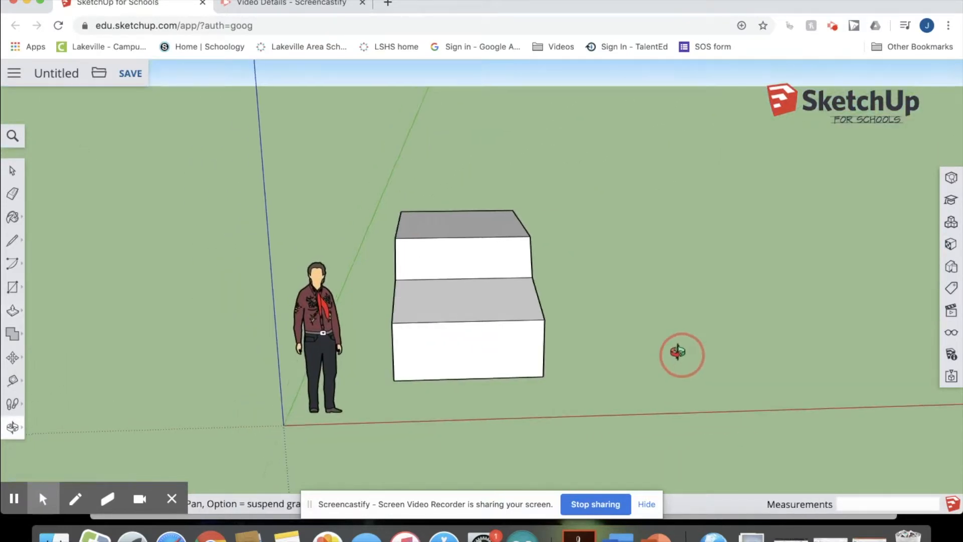
key(p)
middle_drag(623, 336, 408, 350)
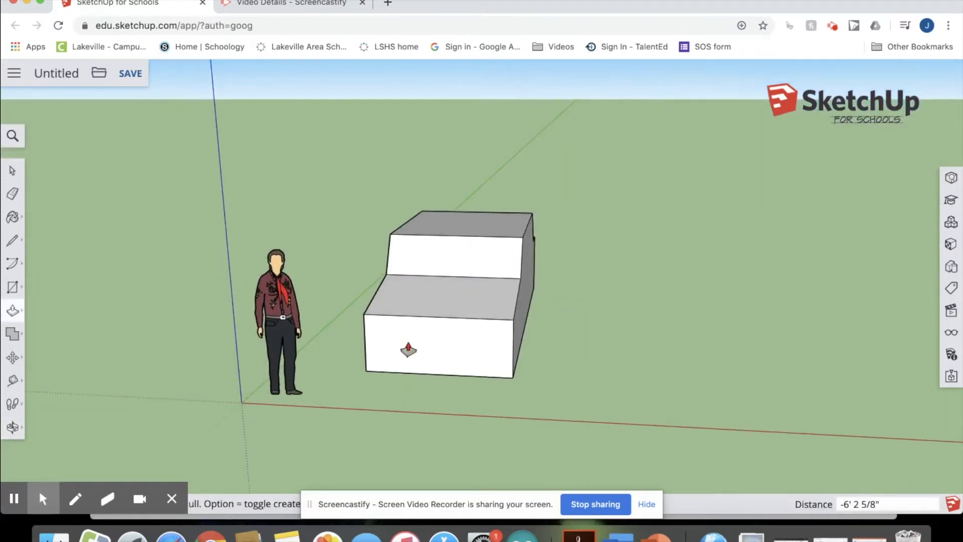
click(14, 312)
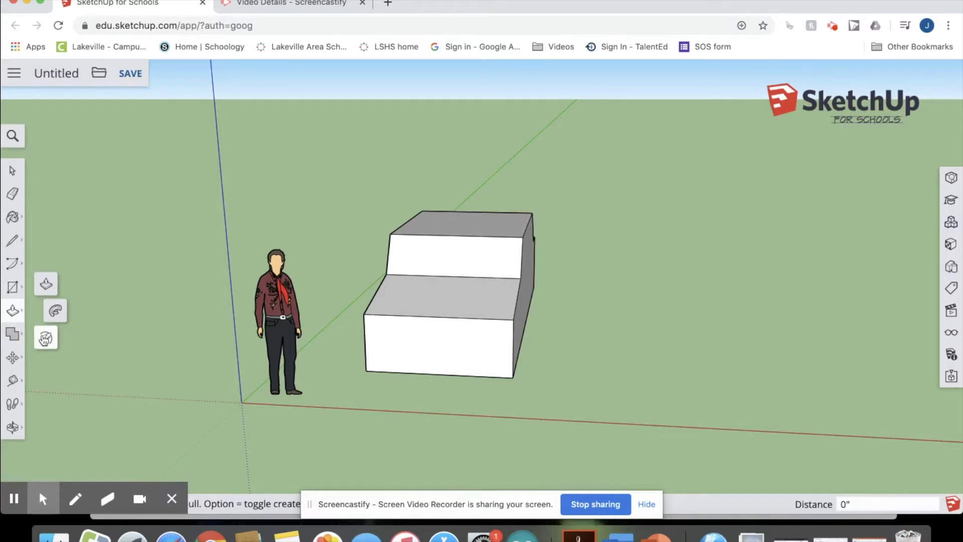
click(46, 338)
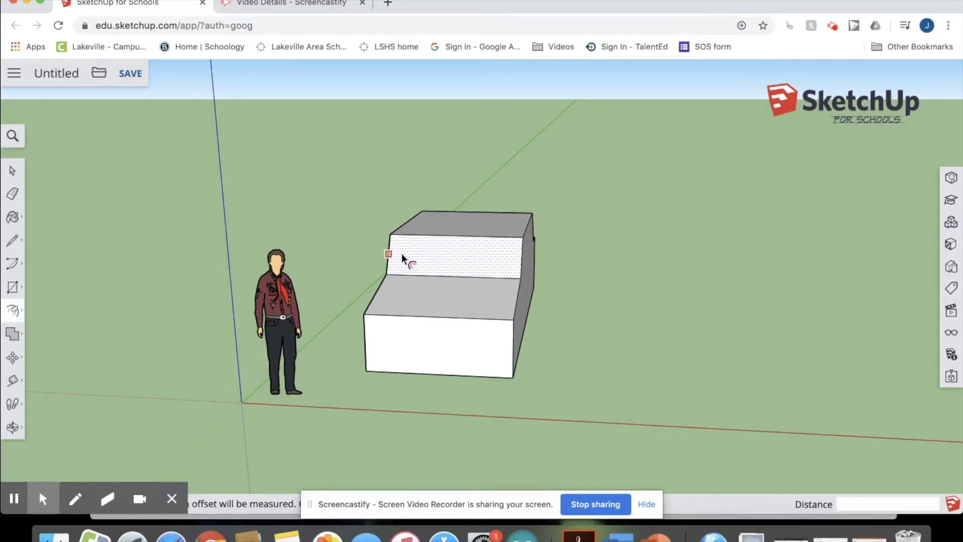
scroll(400, 244, up, 5)
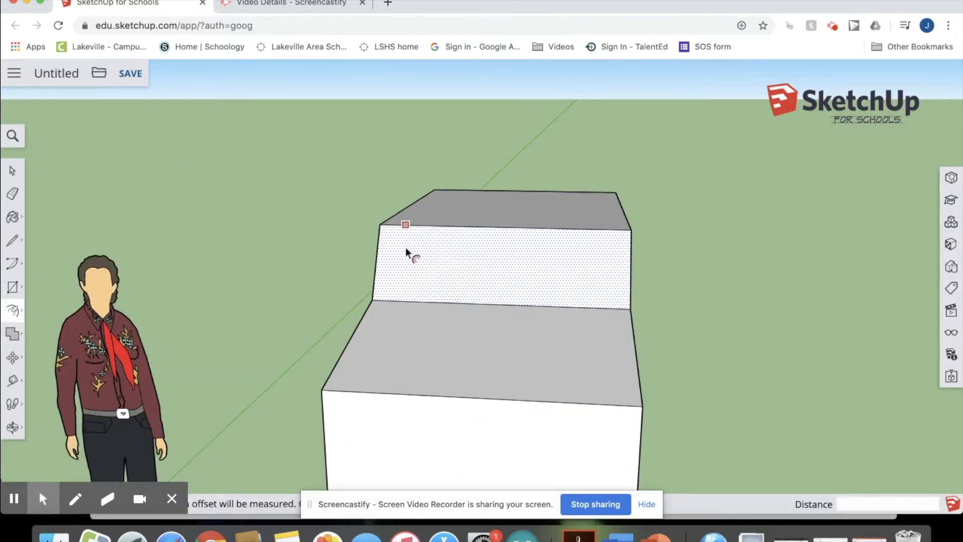
click(417, 230)
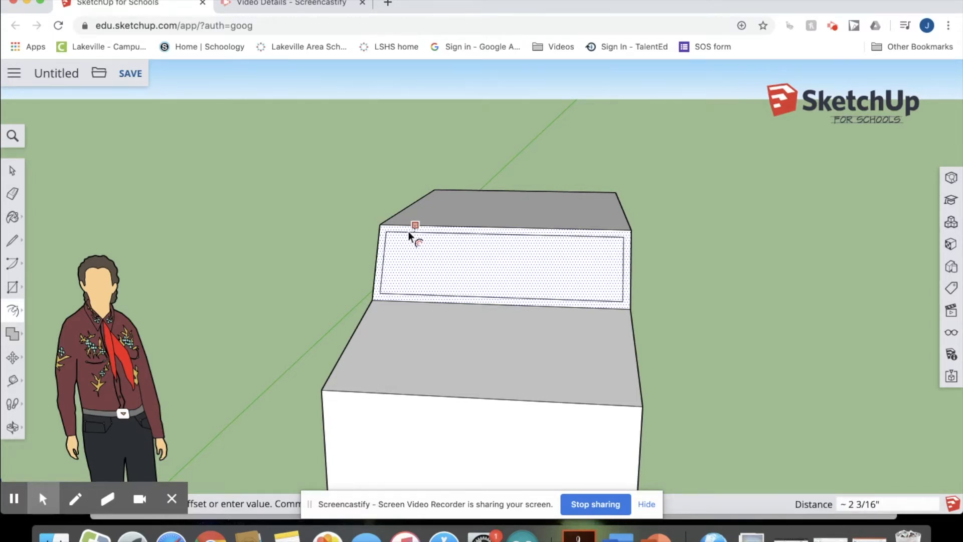
click(409, 231)
Offset the outline of the sloped rear window face inward to form its frame.
key(o)
drag(569, 333, 393, 323)
click(423, 255)
click(421, 274)
Offset the outline of the side face carrying the drawn profile inward by about 4 1/8".
key(o)
drag(389, 306, 715, 294)
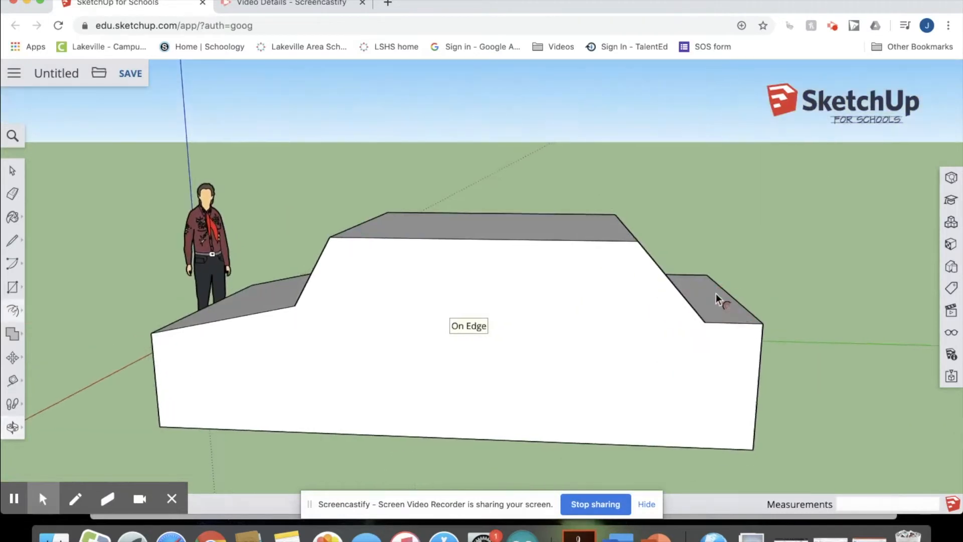
key(f)
click(560, 251)
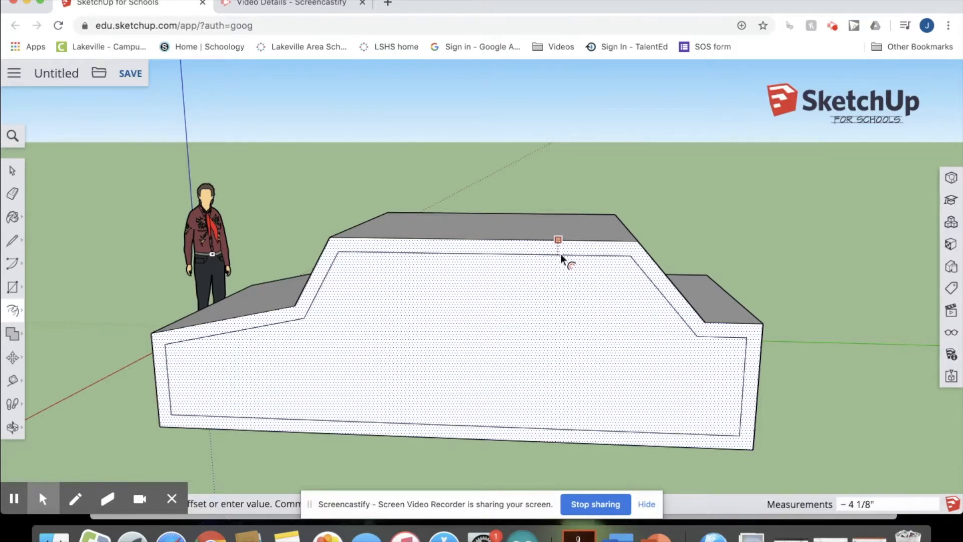
click(561, 255)
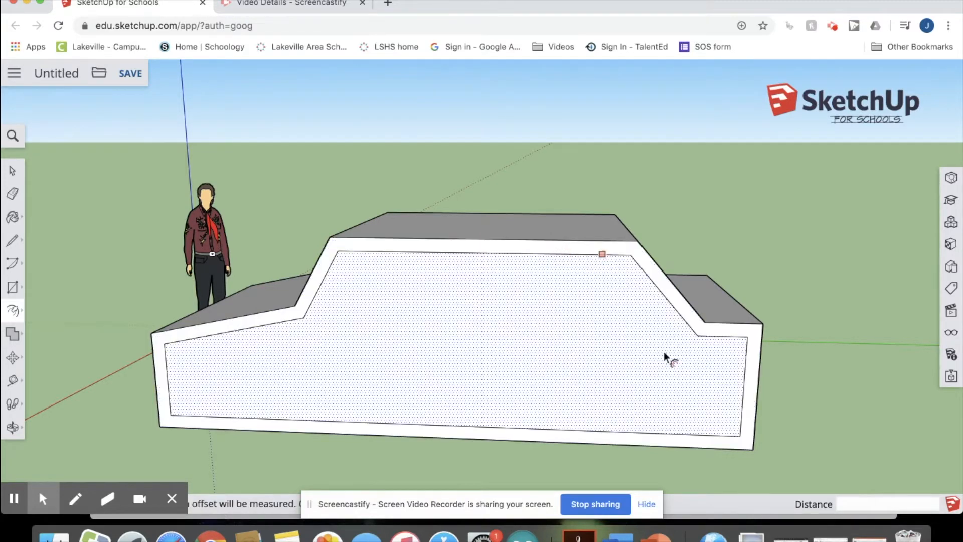
Offset the outline of the opposite side face inward by about 2 7/16".
middle_drag(509, 334, 407, 280)
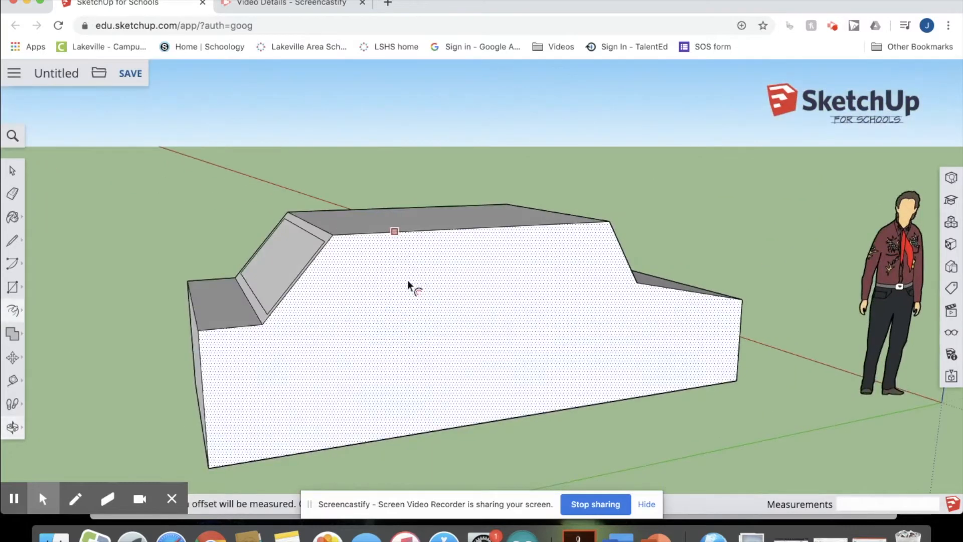
click(420, 233)
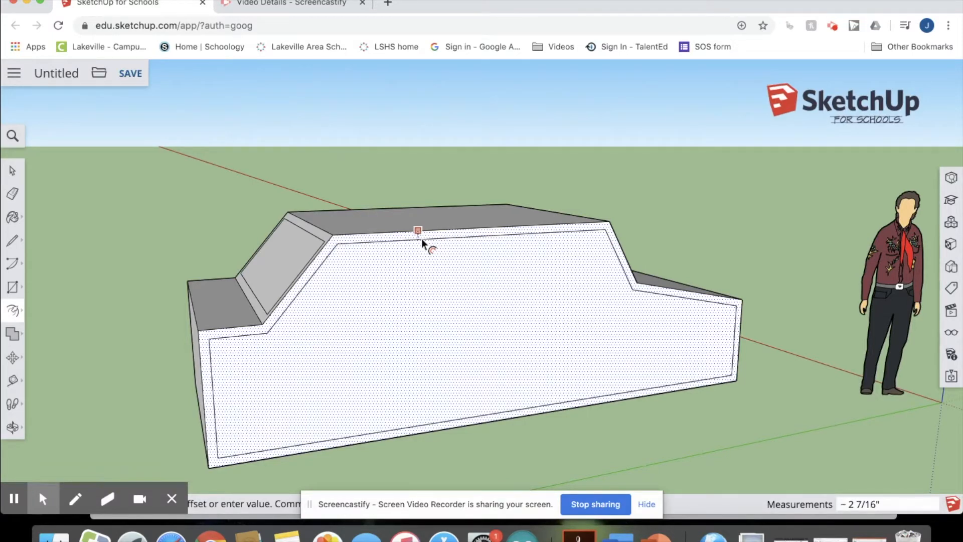
click(422, 240)
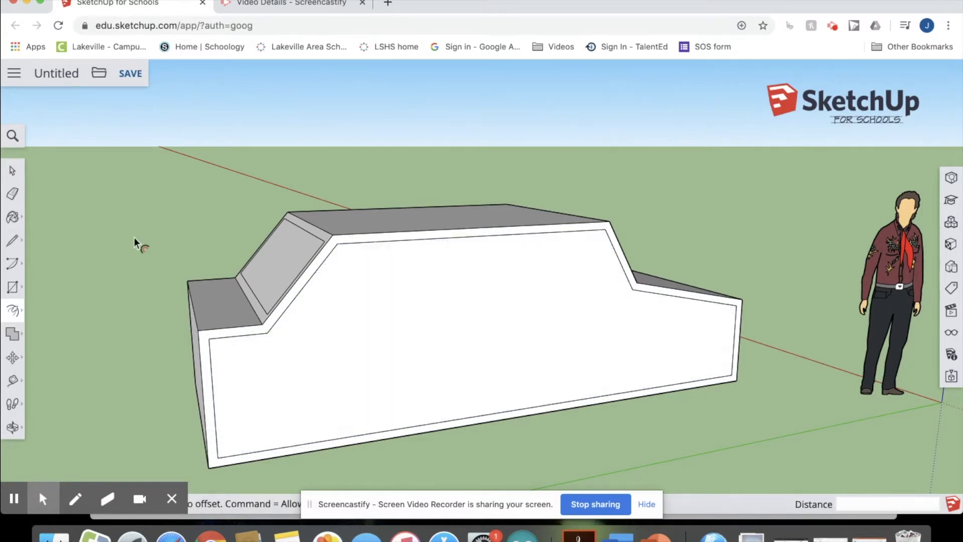
Draw a line about 9' 5 13/16" long across this side's inner outline, between the lower window corners, to close off the side window.
click(12, 241)
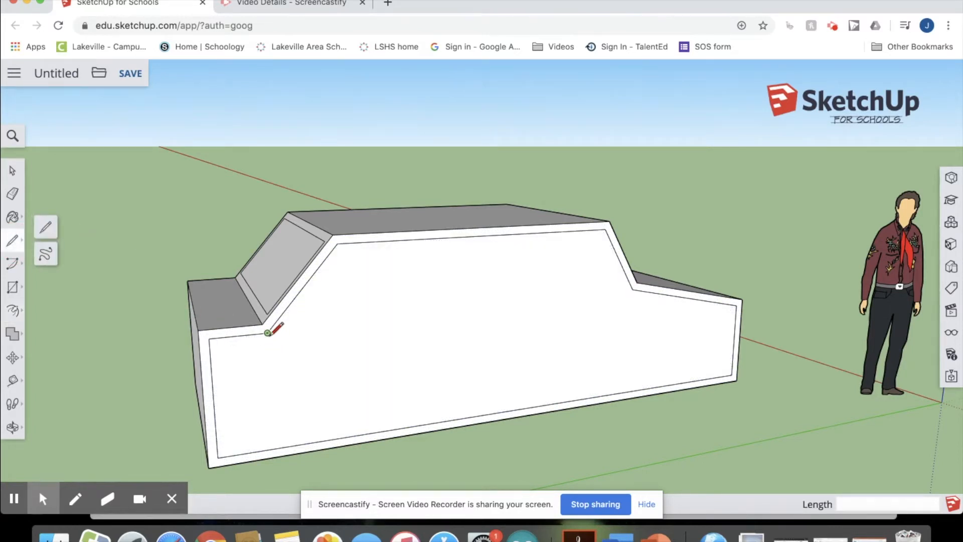
click(274, 325)
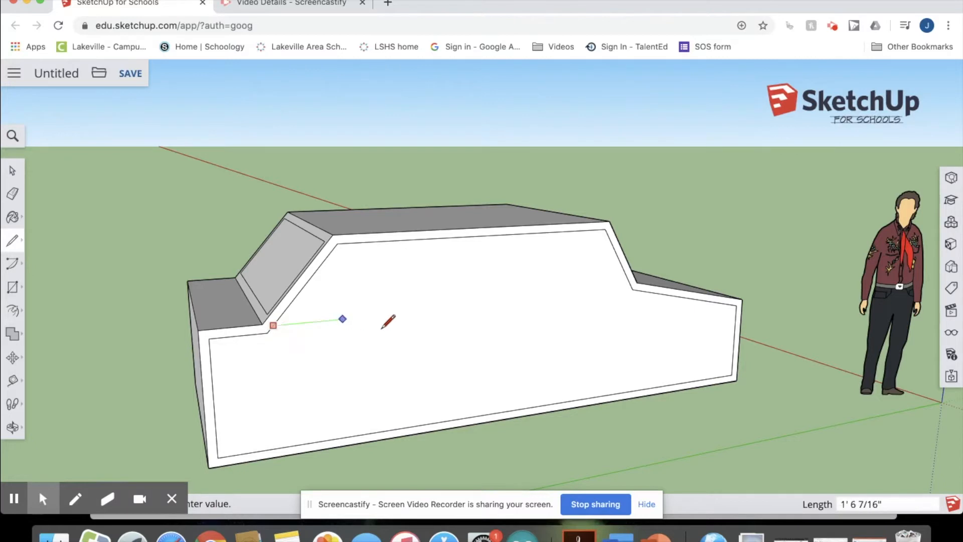
click(632, 289)
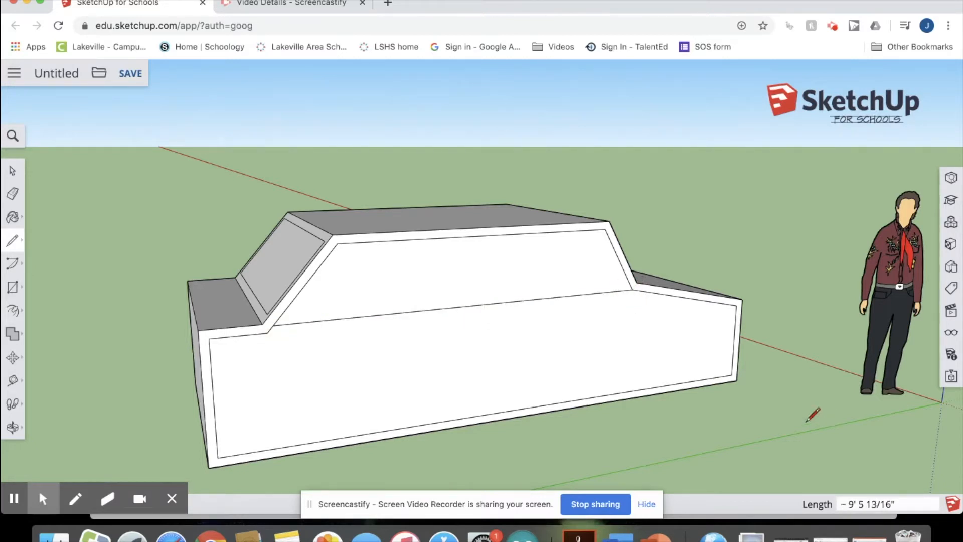
Erase the inner offset lines below and beside the side window, keeping only the window outline on this side.
click(12, 193)
click(236, 337)
drag(220, 335, 212, 380)
click(262, 451)
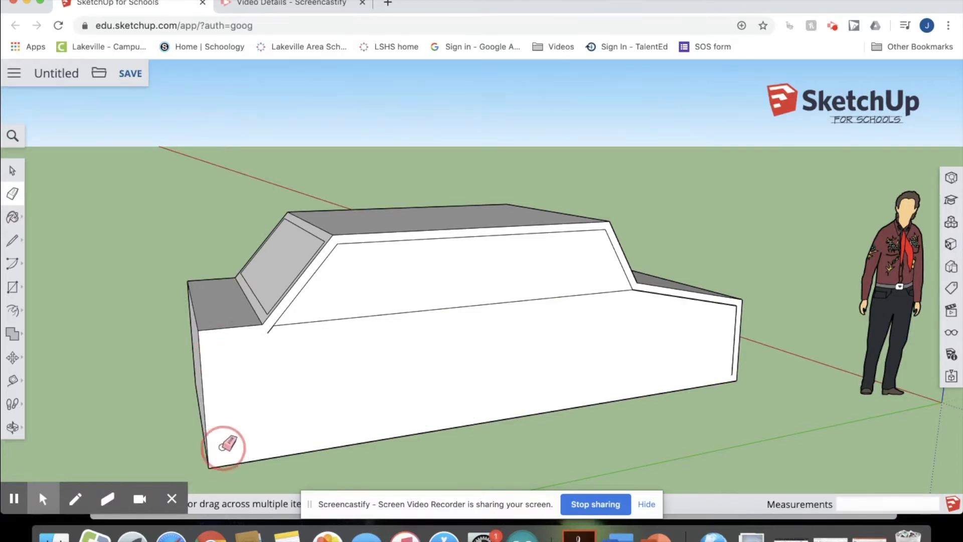
click(271, 328)
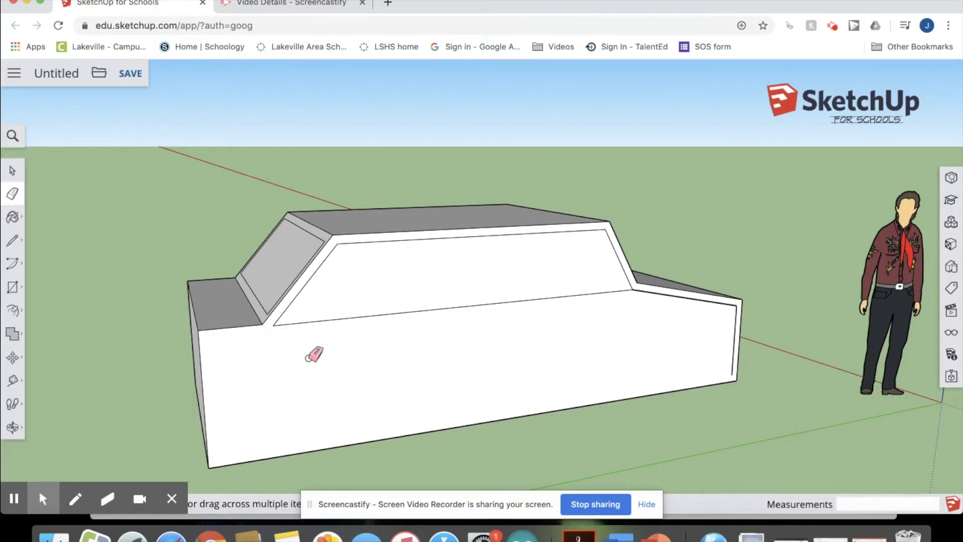
drag(694, 301, 735, 321)
Draw a line about 9' 3 9/16" long from the front lower window corner across the opposite side's inner outline to close off its window.
middle_drag(387, 321, 708, 341)
mouse_move(450, 365)
middle_down()
mouse_move(591, 338)
mouse_move(498, 337)
middle_up()
click(14, 248)
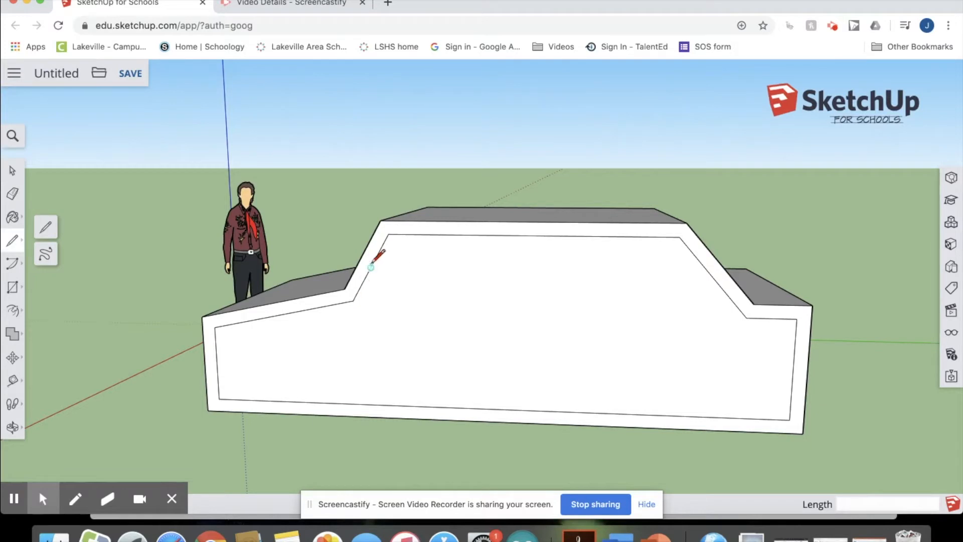
click(353, 300)
click(746, 317)
key(super+z)
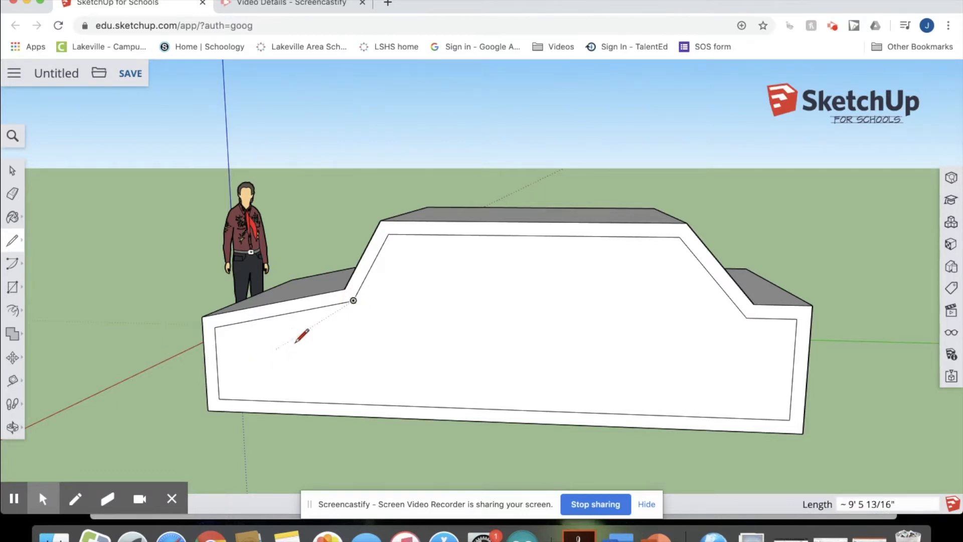
click(353, 300)
click(741, 307)
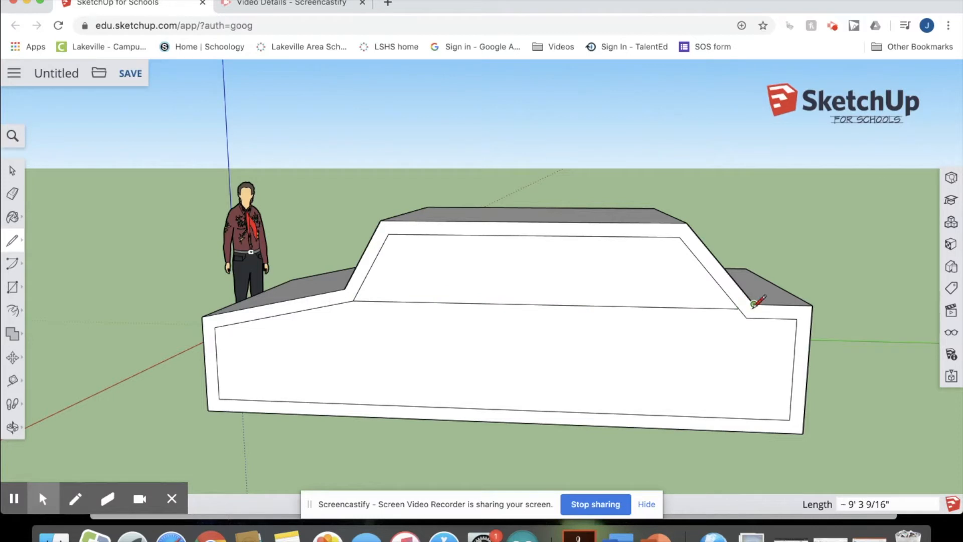
Erase the leftover inner offset lines around the lower body on the opposite side, leaving only its window outline.
click(13, 194)
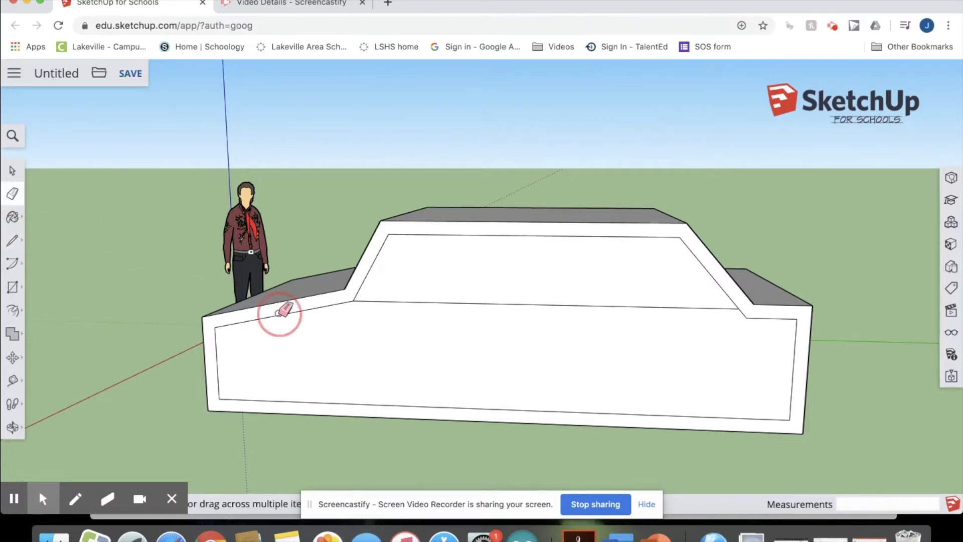
click(292, 312)
click(222, 345)
click(269, 399)
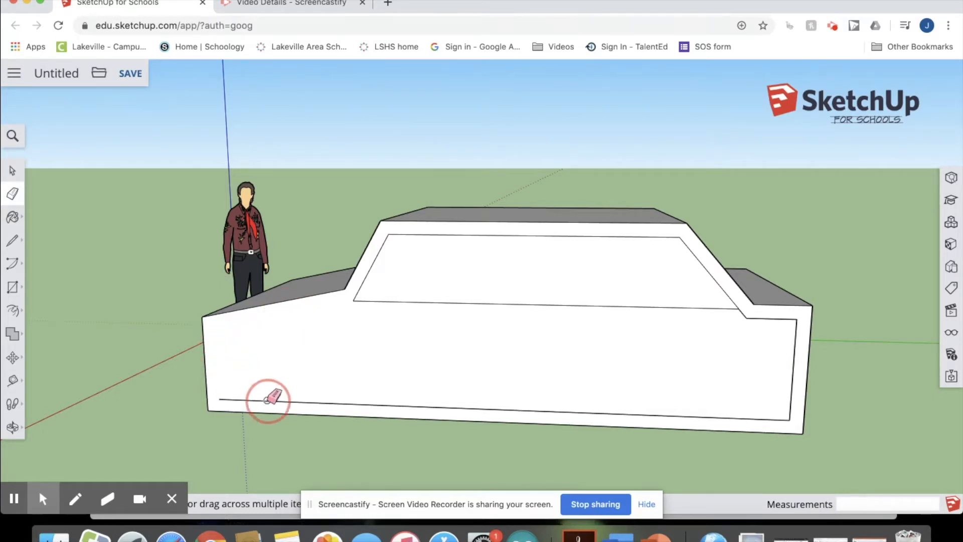
click(792, 351)
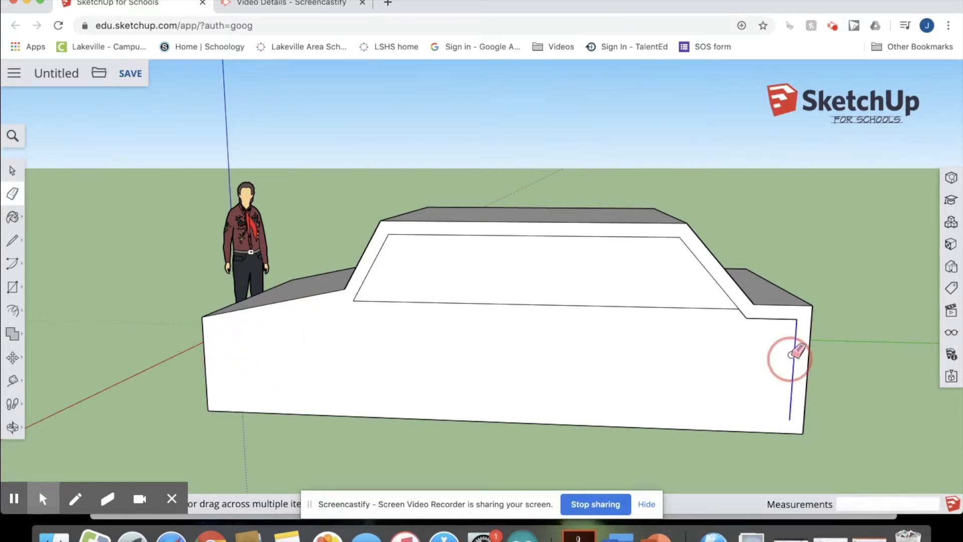
click(787, 318)
click(746, 315)
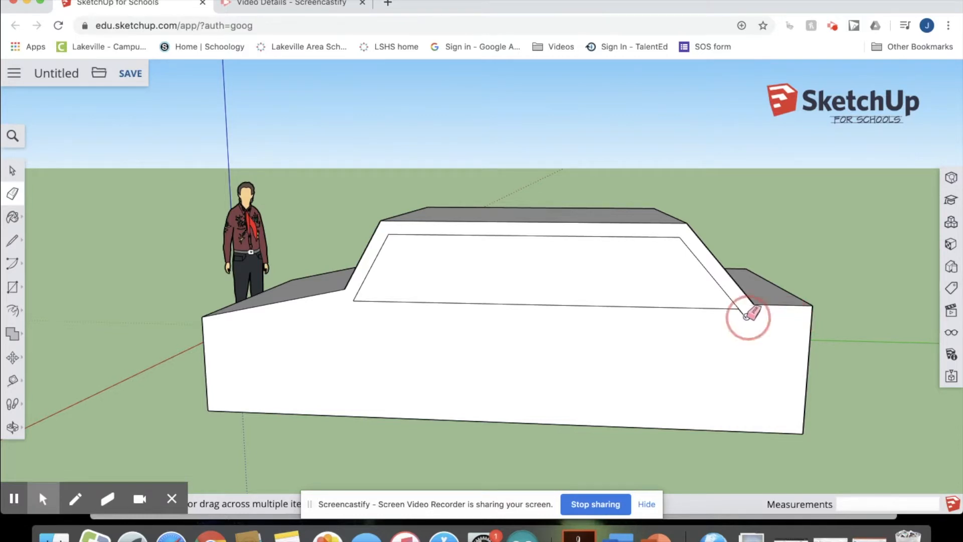
Paint the windshield, rear window and both side windows with the Translucent Glass Blue material.
mouse_move(742, 340)
middle_down()
mouse_move(394, 355)
mouse_move(25, 351)
mouse_move(759, 359)
mouse_move(819, 380)
mouse_move(639, 391)
mouse_move(787, 393)
mouse_move(857, 415)
middle_up()
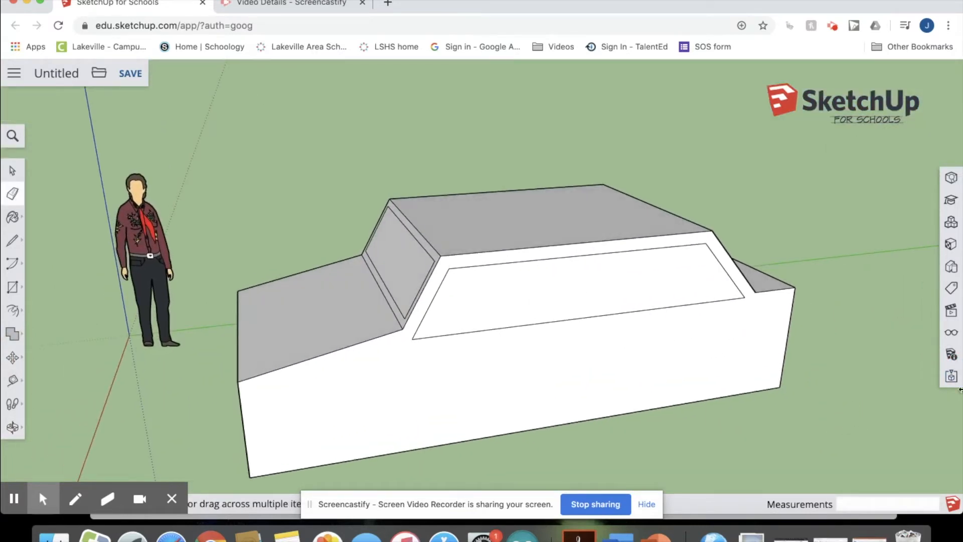
click(952, 246)
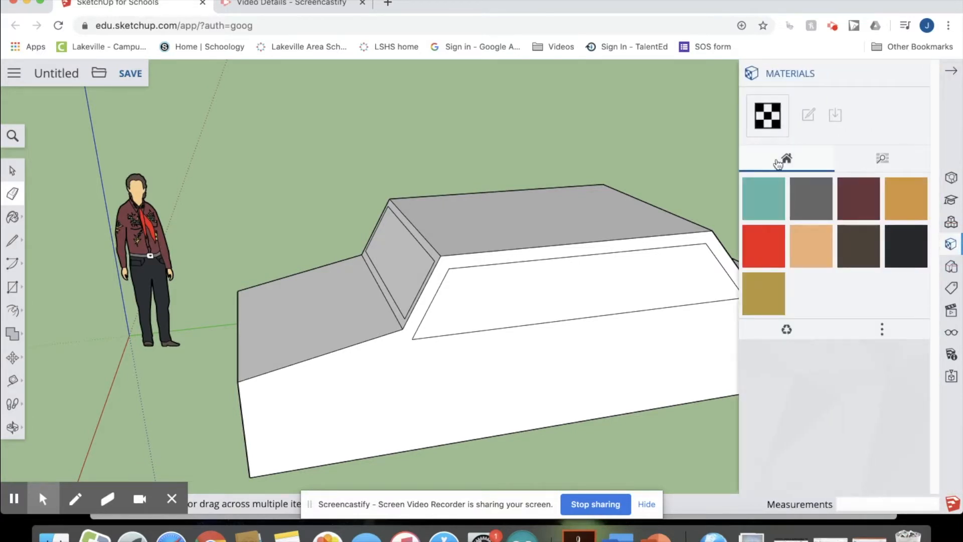
click(910, 171)
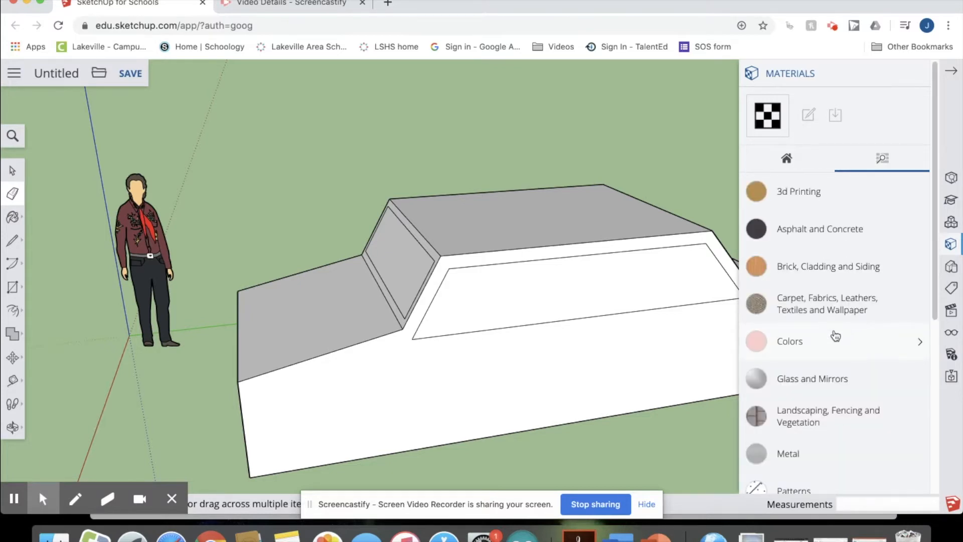
click(837, 373)
click(897, 428)
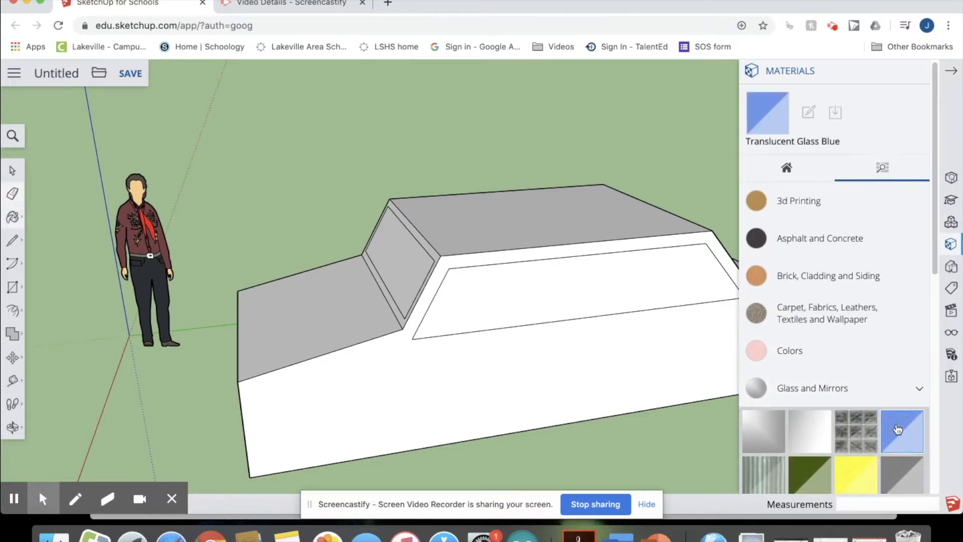
click(592, 296)
click(387, 235)
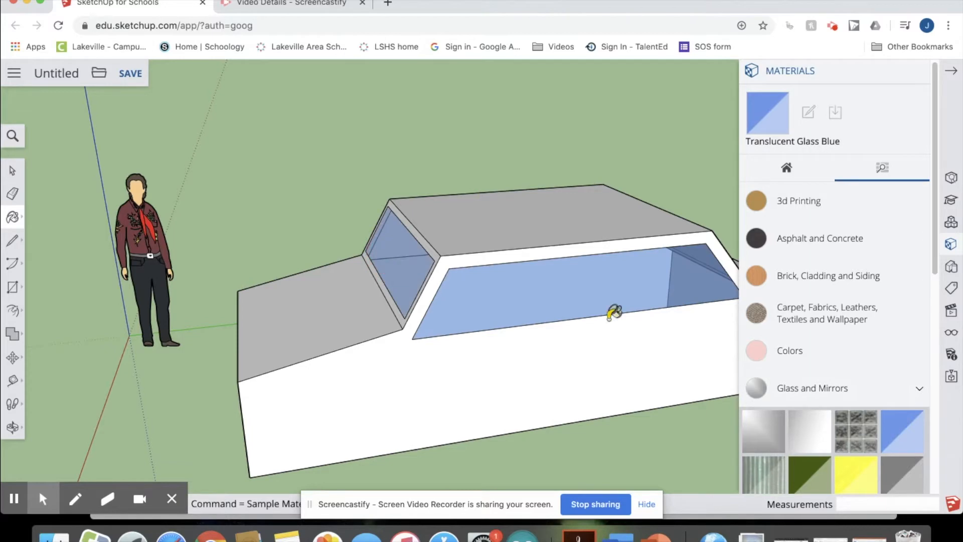
middle_drag(368, 267, 122, 236)
click(594, 263)
middle_drag(574, 283, 209, 297)
click(419, 275)
Paint the trunk lid, rear end, rear window frame, adjacent body side and roof with the blue Color I04.
mouse_move(290, 269)
middle_down()
mouse_move(430, 300)
mouse_move(914, 327)
mouse_move(852, 325)
middle_up()
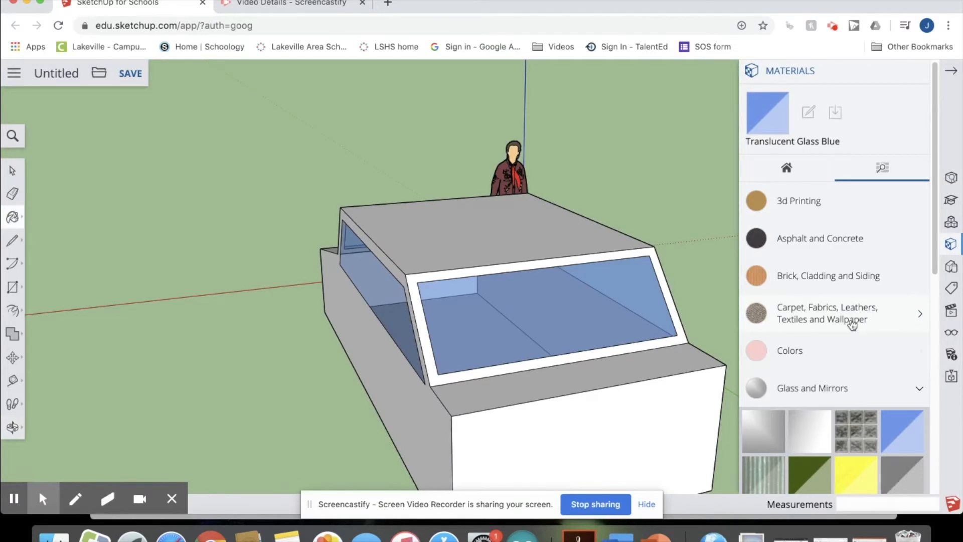
click(842, 350)
scroll(875, 421, down, 1)
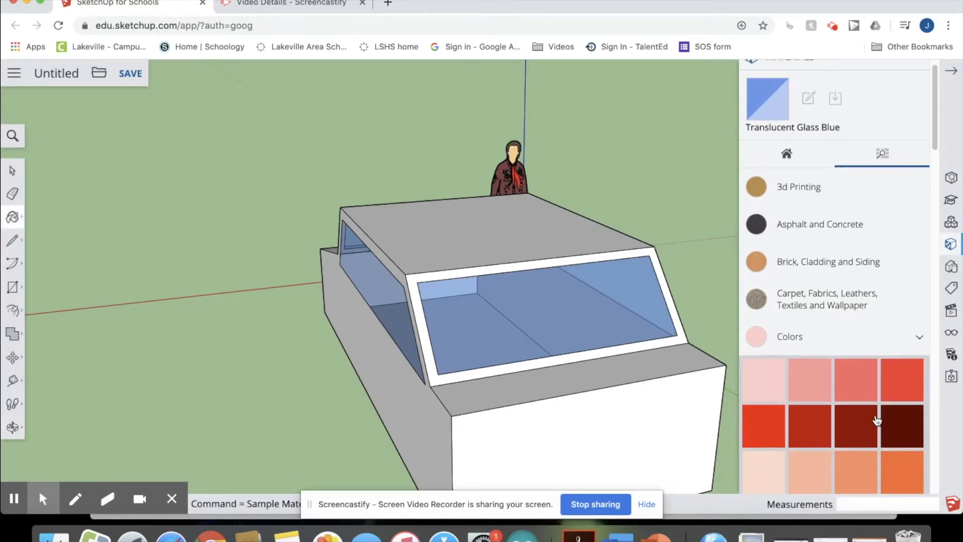
scroll(877, 420, down, 15)
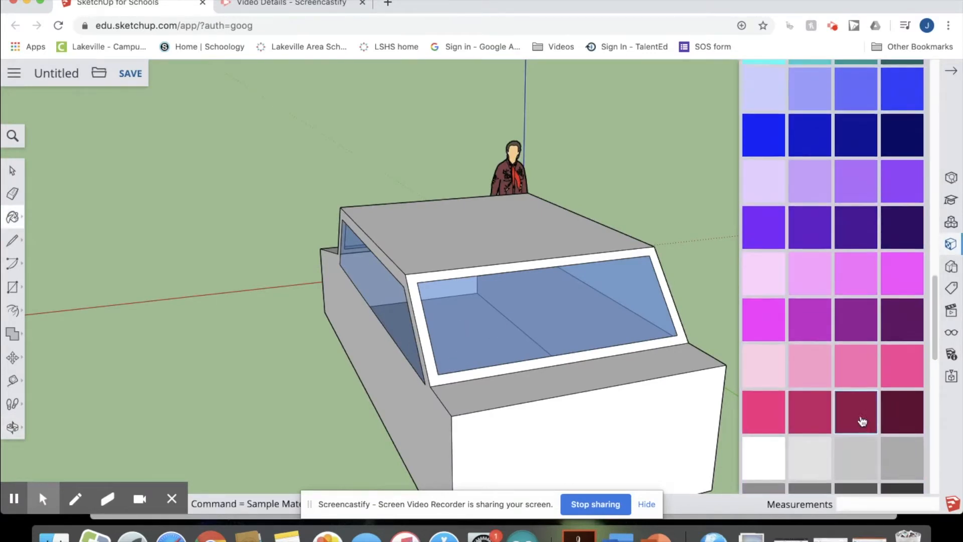
scroll(861, 421, up, 1)
click(901, 119)
click(619, 411)
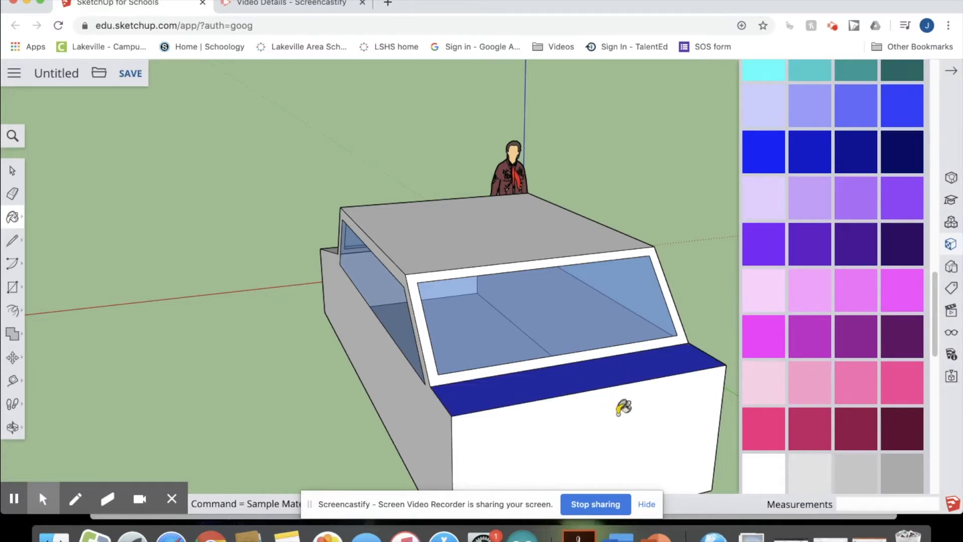
click(619, 412)
click(429, 388)
click(432, 371)
click(441, 251)
Paint the remaining body side, the hood, the front end and the windshield frame with the same blue, and close the materials.
mouse_move(644, 283)
middle_down()
mouse_move(133, 256)
mouse_move(301, 361)
middle_up()
click(301, 361)
click(602, 384)
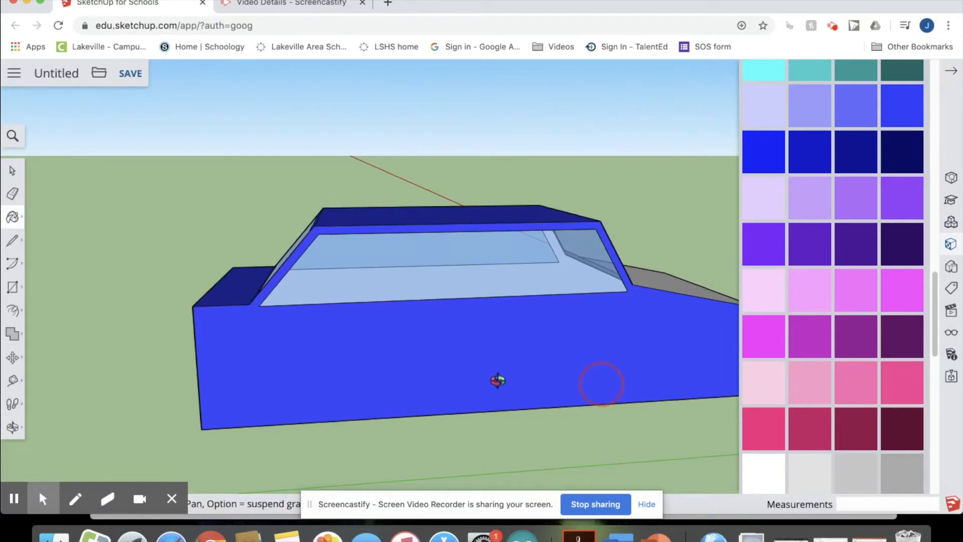
middle_drag(498, 380, 146, 387)
click(595, 326)
click(621, 384)
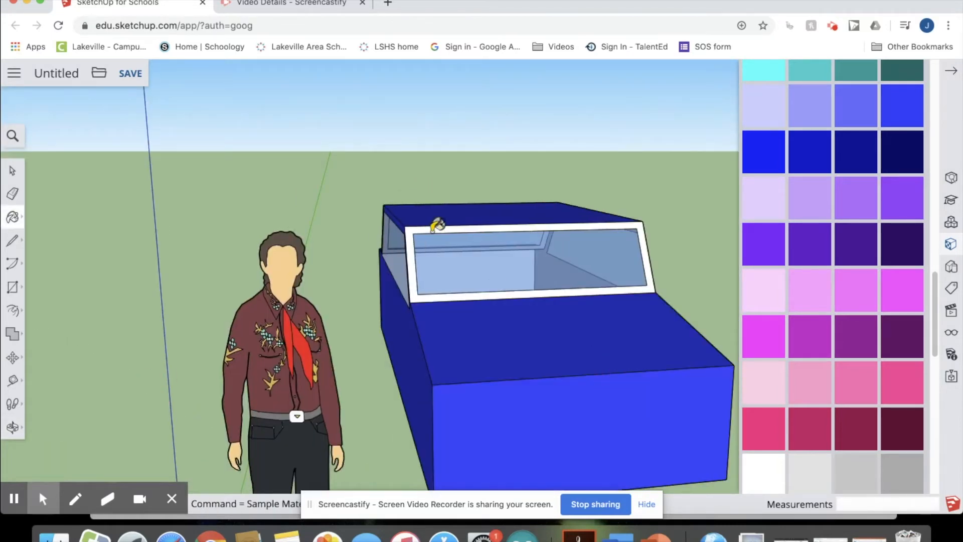
click(436, 224)
mouse_move(577, 323)
middle_down()
mouse_move(241, 305)
mouse_move(349, 306)
middle_up()
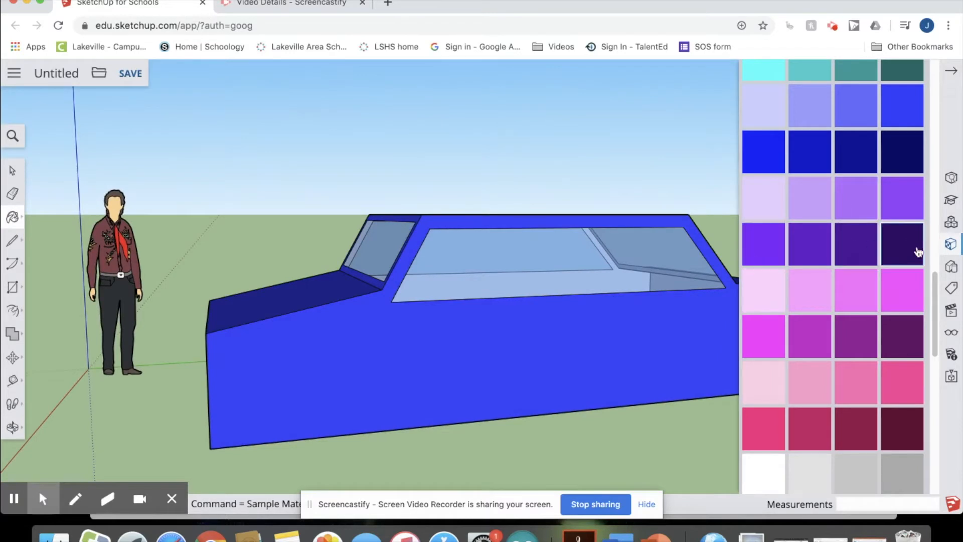
click(951, 243)
click(951, 71)
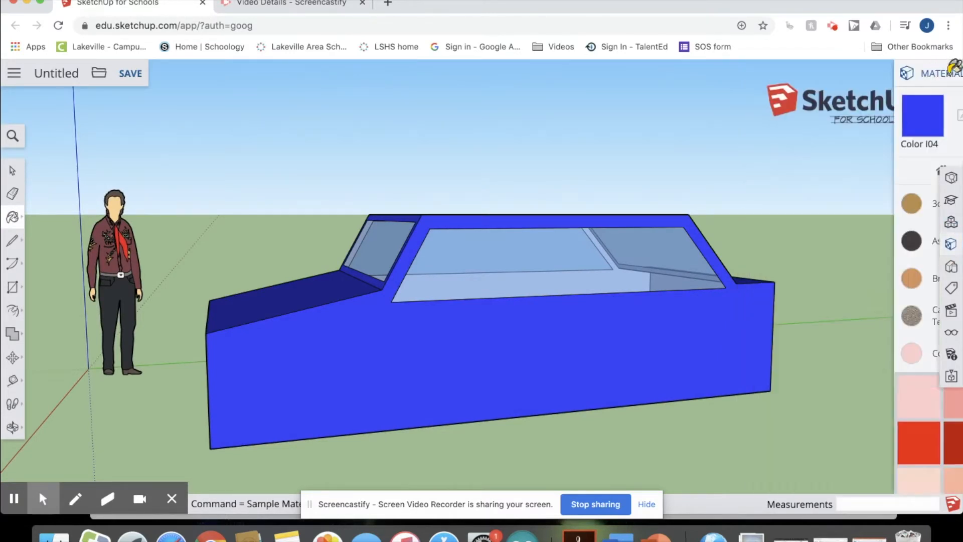
Try to hide the car's underside face together with its bounding edges.
mouse_move(672, 335)
middle_down()
mouse_move(530, 345)
mouse_move(471, 393)
mouse_move(507, 382)
mouse_move(556, 218)
middle_up()
scroll(644, 308, down, 1)
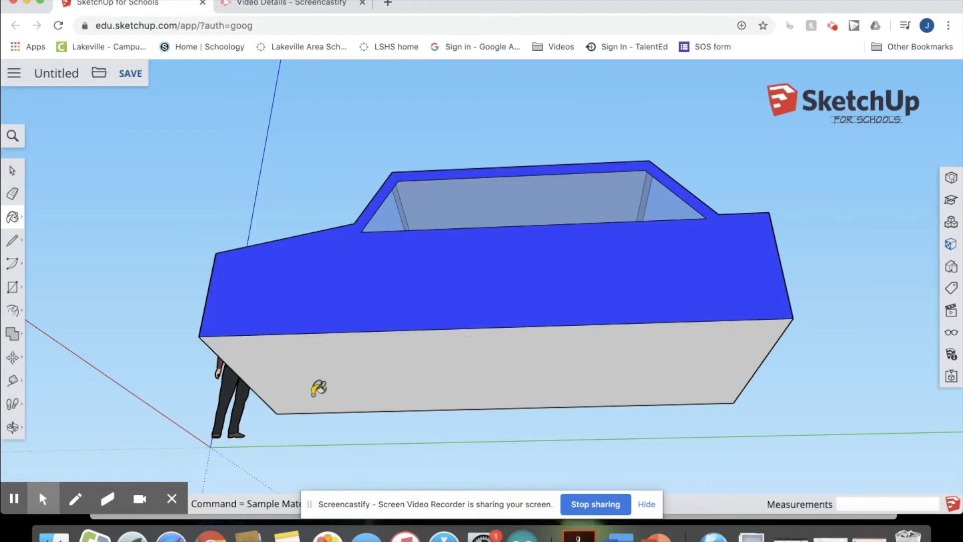
click(14, 175)
click(390, 374)
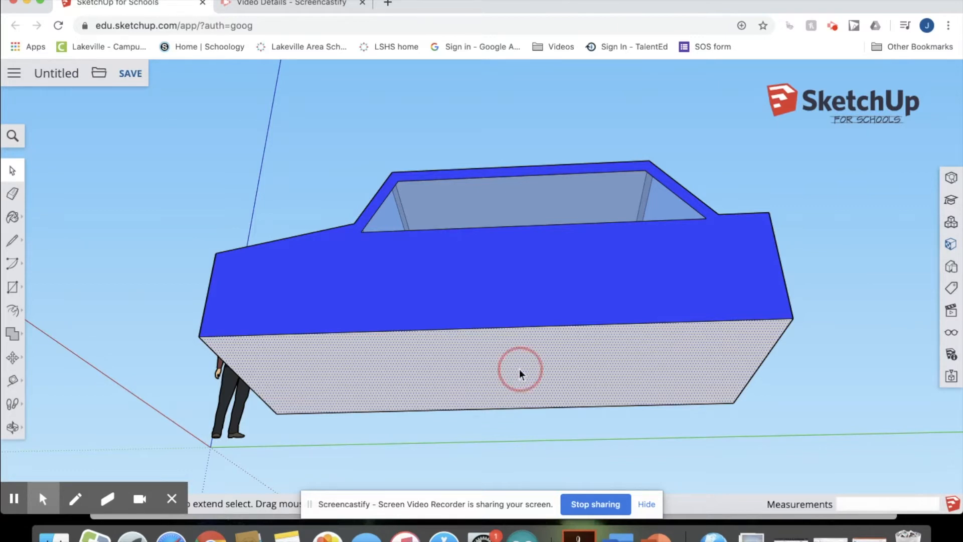
click(13, 193)
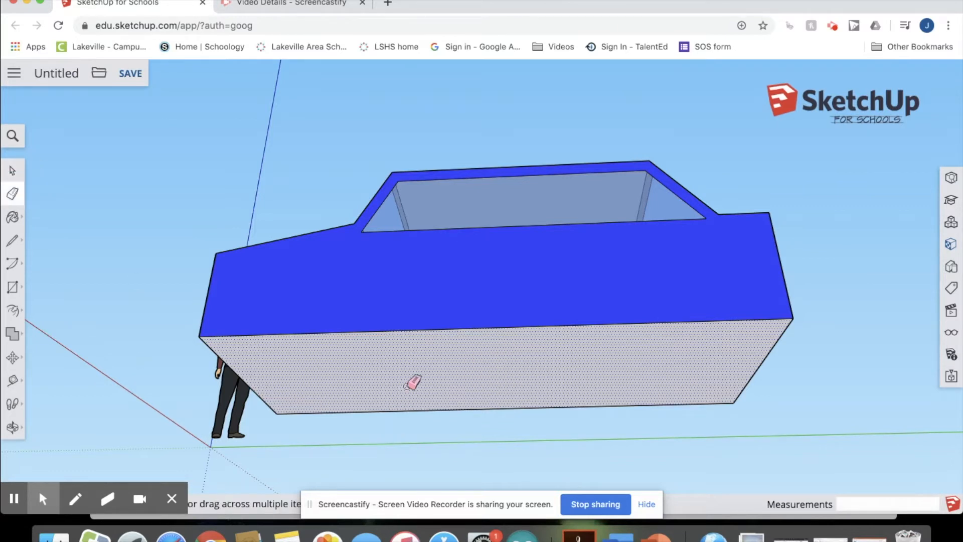
middle_drag(480, 366, 464, 306)
click(13, 171)
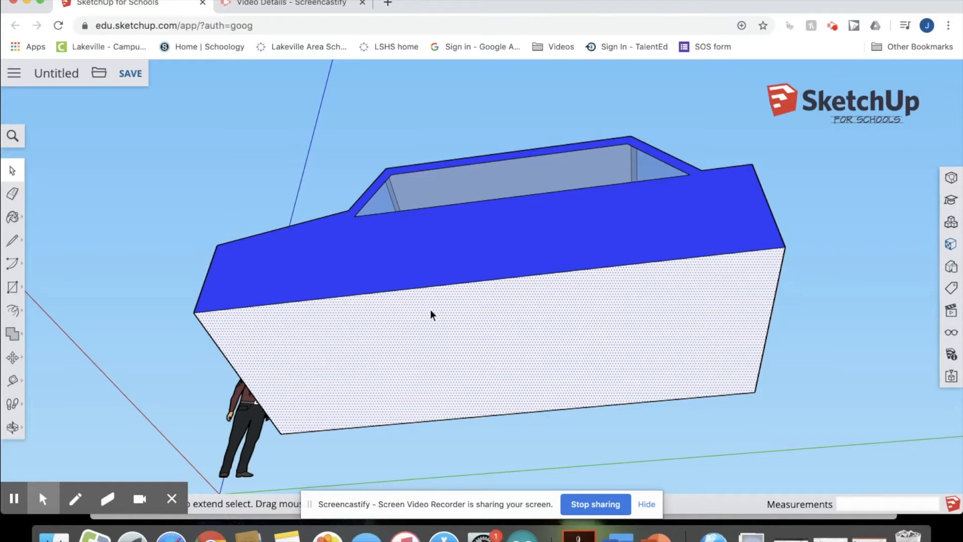
click(531, 326)
right_click(498, 332)
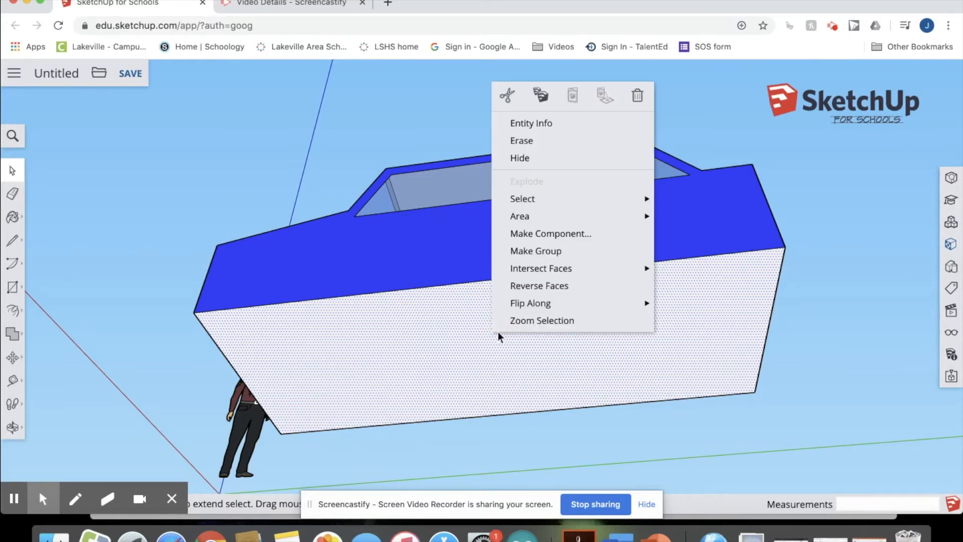
click(544, 156)
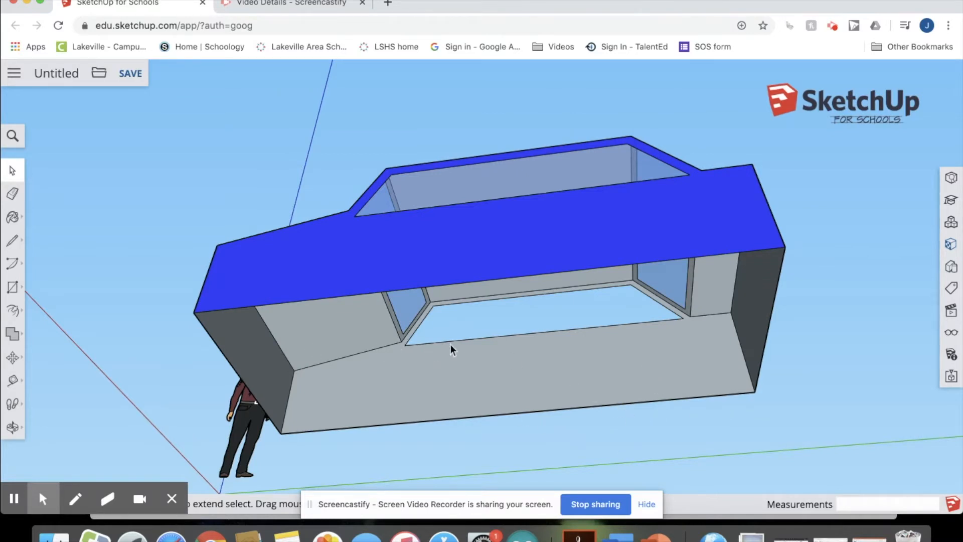
key(super+z)
Hide only the flat face on the underside of the car body.
right_click(441, 328)
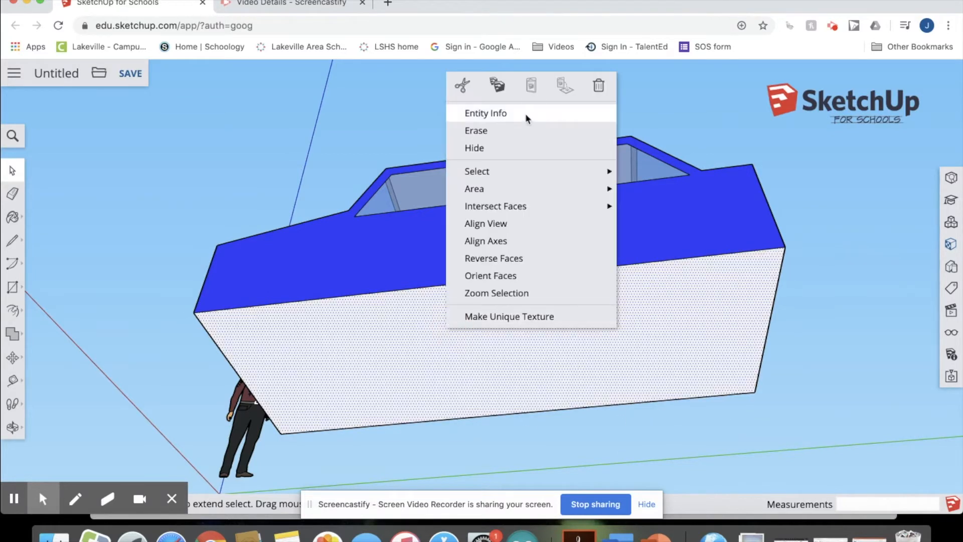
click(511, 149)
middle_drag(591, 300, 624, 474)
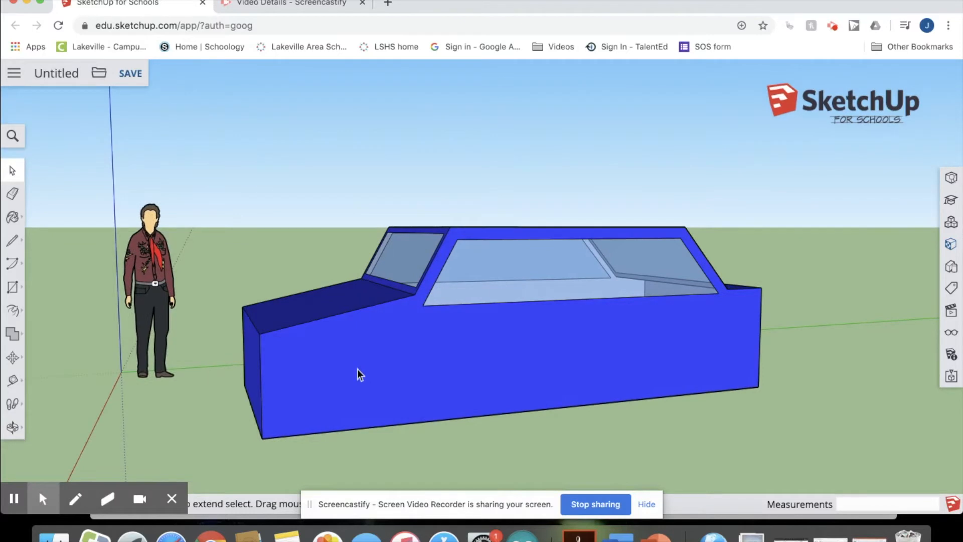
Try to group one painted side face of the car with its bounding edges.
triple_click(368, 361)
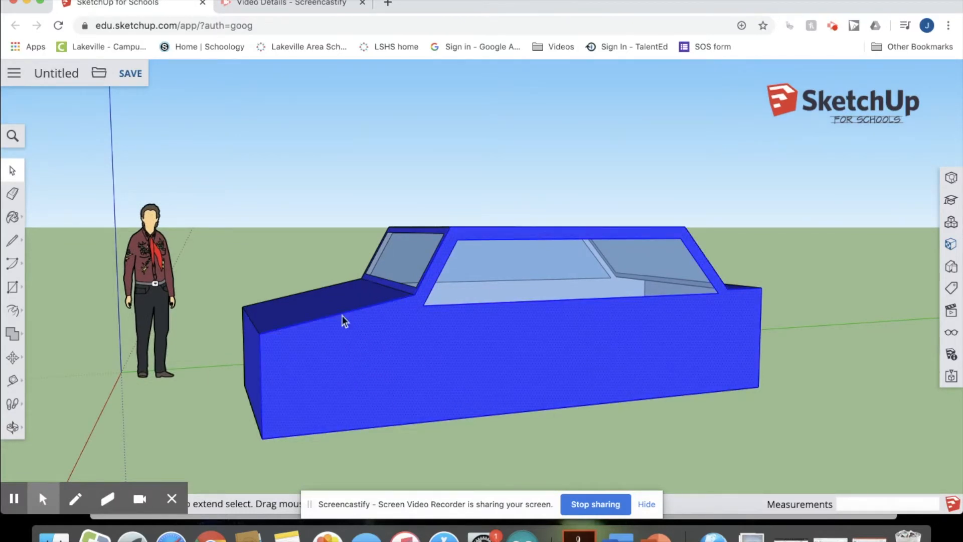
right_click(365, 332)
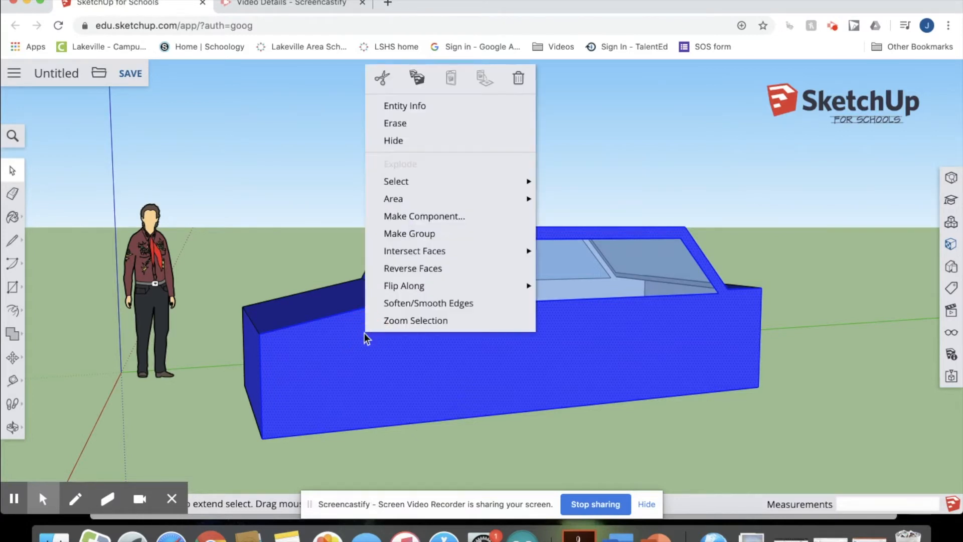
click(405, 236)
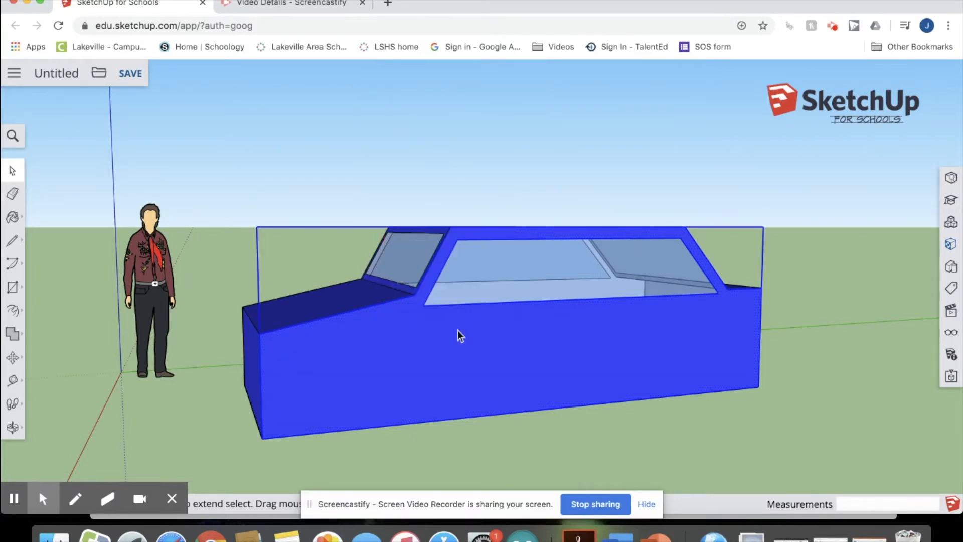
scroll(449, 348, up, 2)
scroll(446, 350, down, 3)
middle_drag(437, 383, 591, 452)
key(super+z)
Group the entire car body with its windows into a single group.
triple_click(404, 351)
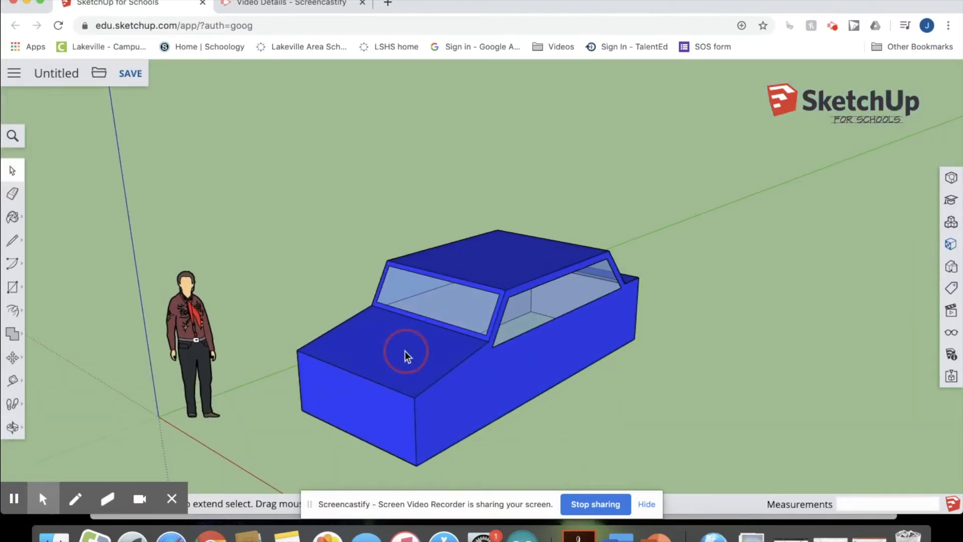
right_click(424, 341)
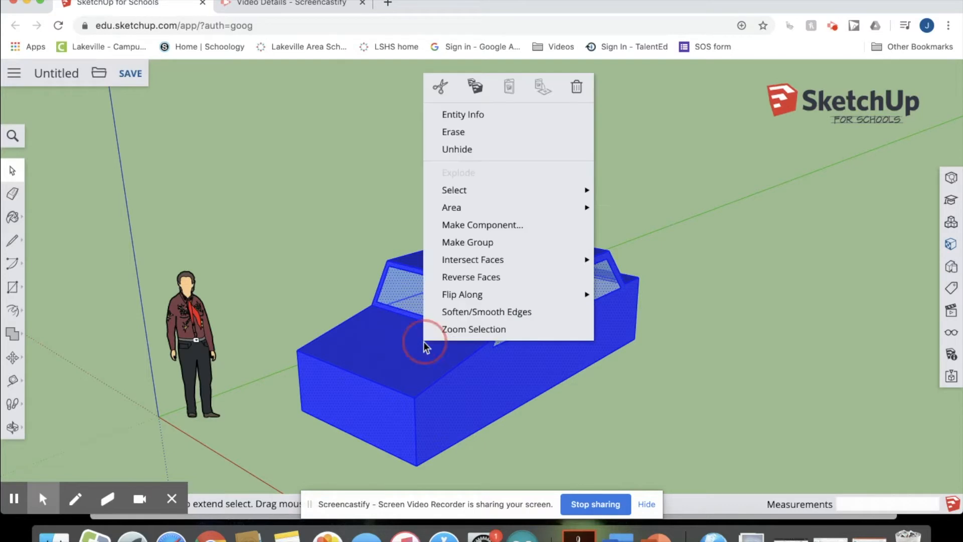
click(473, 244)
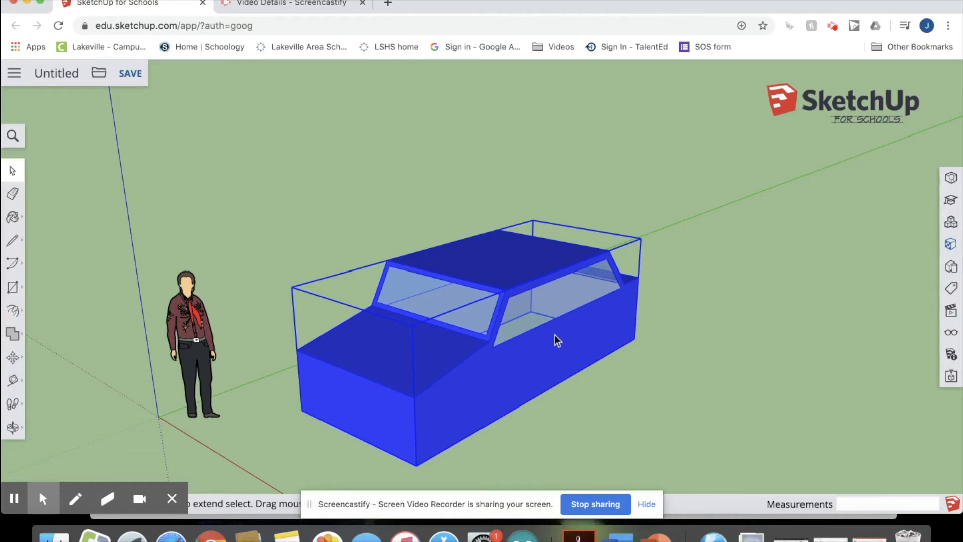
click(735, 396)
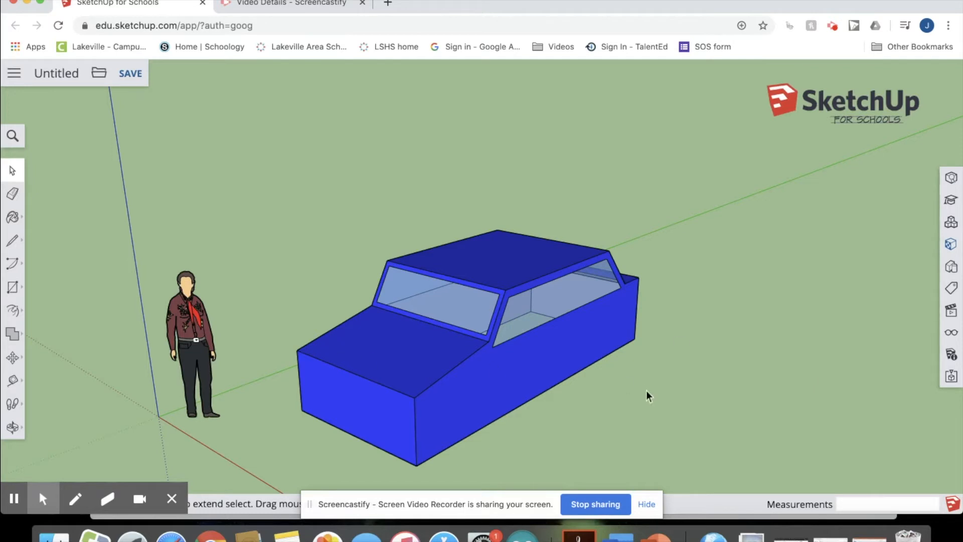
Place a guide point 1' from the front lower corner along the bottom edge of the car's side.
drag(646, 392, 456, 301)
key(space)
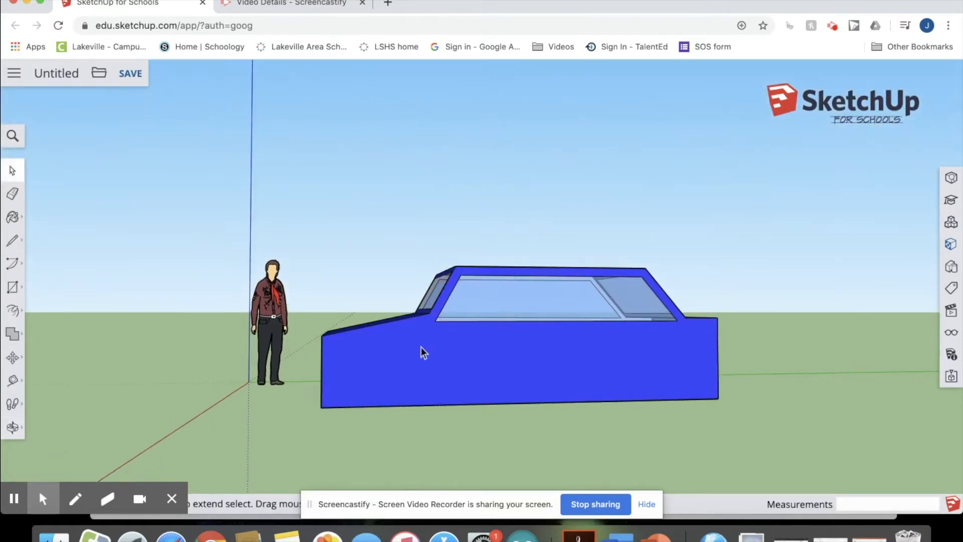
scroll(422, 353, up, 2)
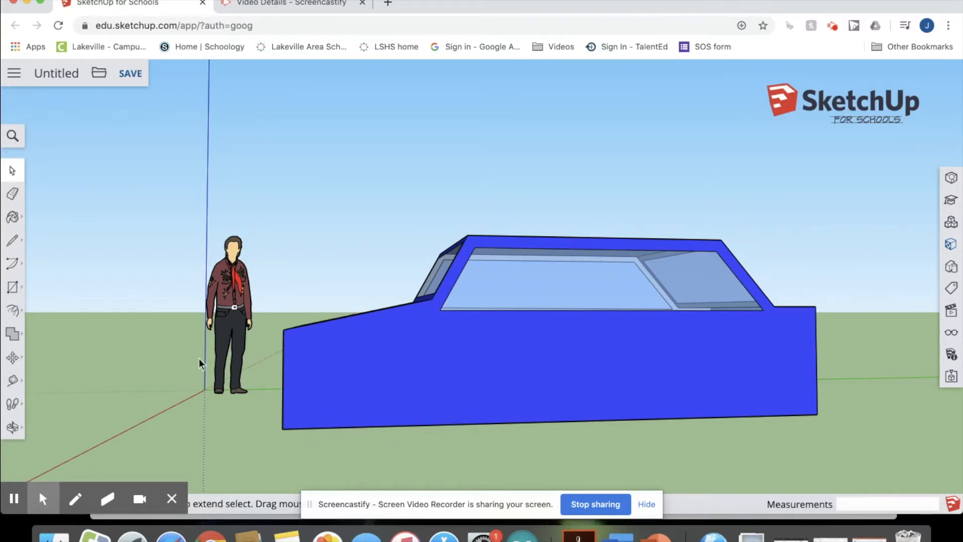
click(13, 381)
click(44, 321)
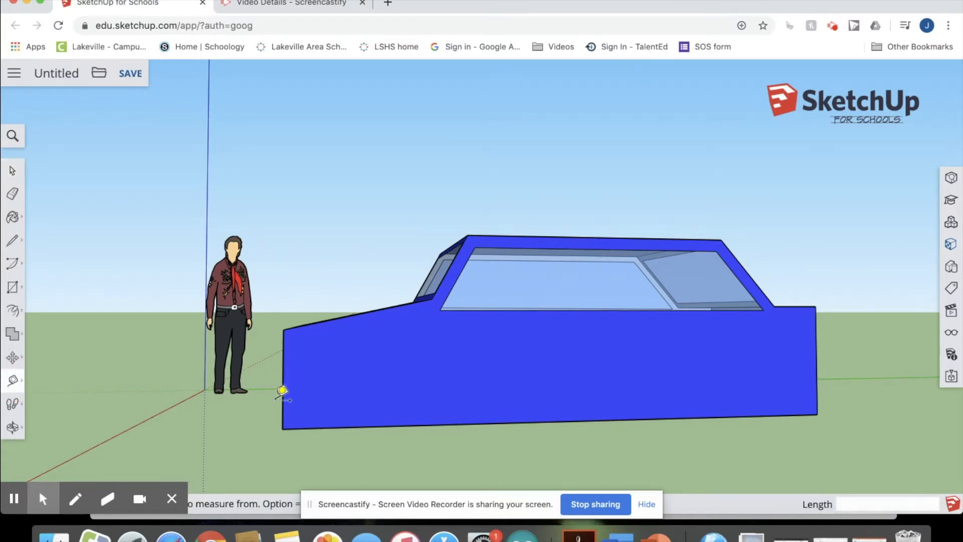
click(284, 427)
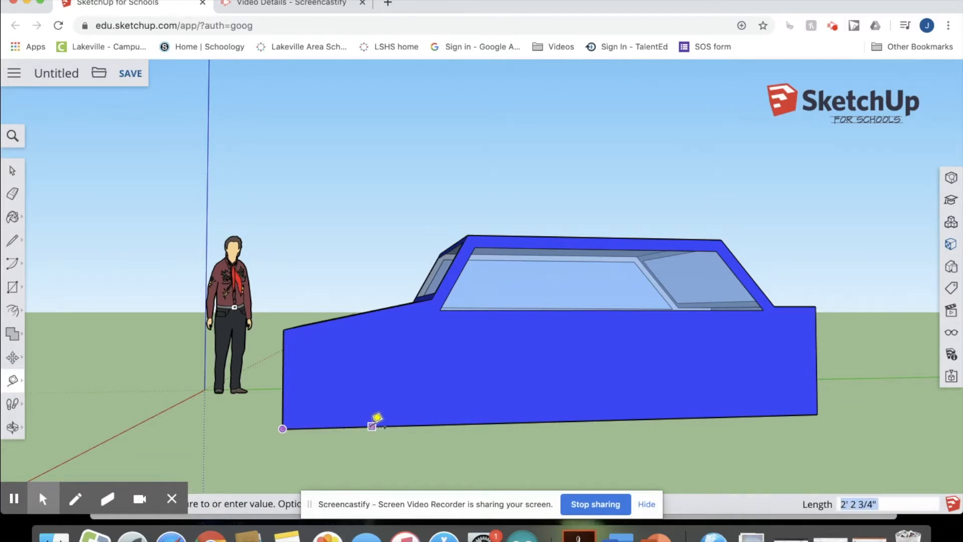
text(1)
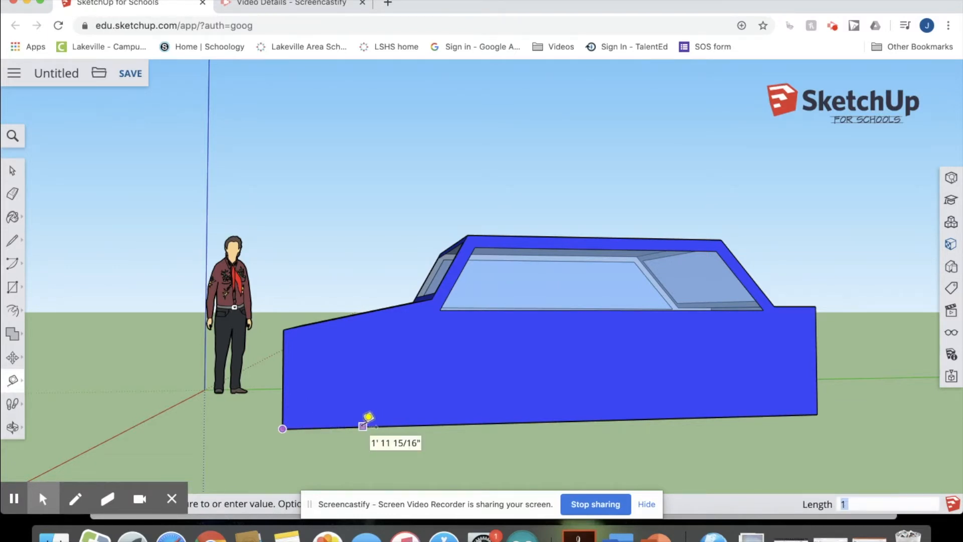
key(Return)
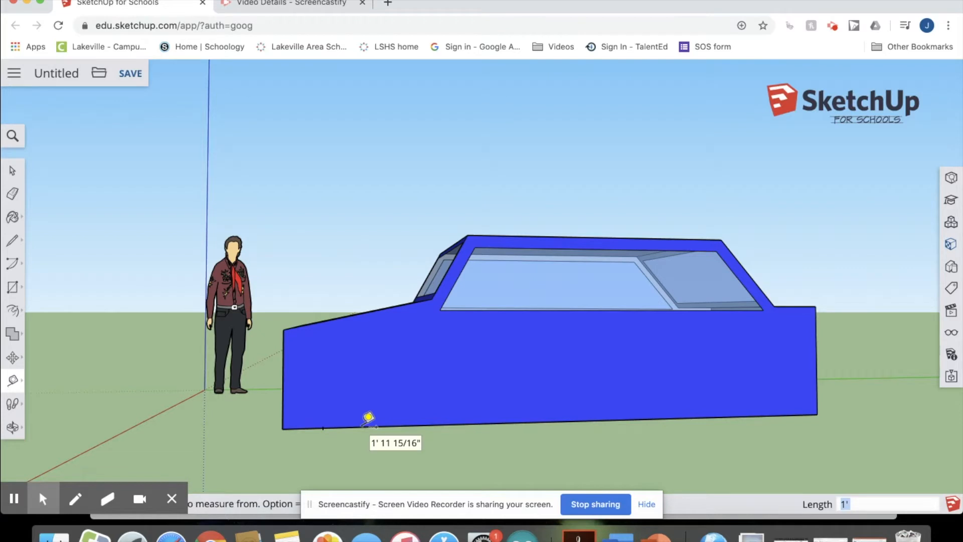
Place a guide point 2' from the front lower corner along the bottom edge of the car's side.
click(283, 428)
text(2)
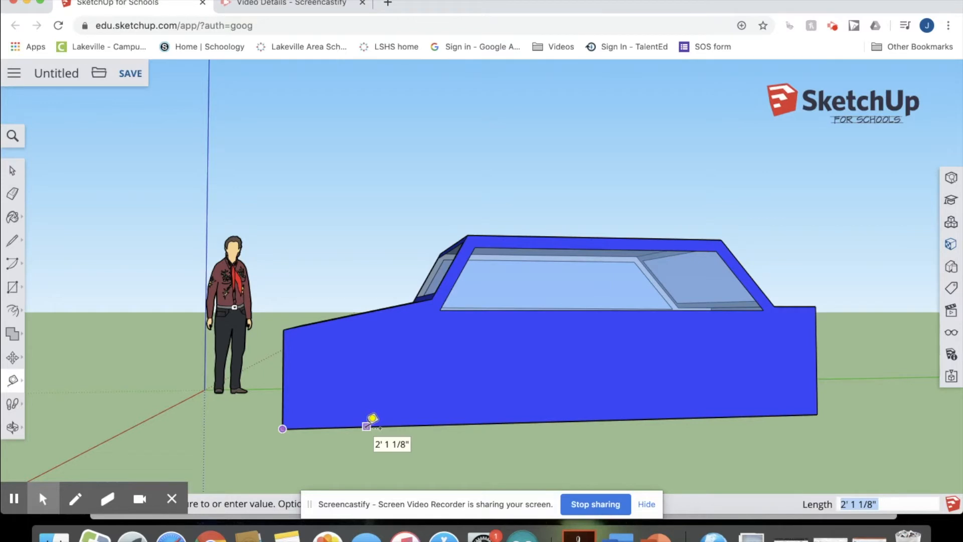
key(Return)
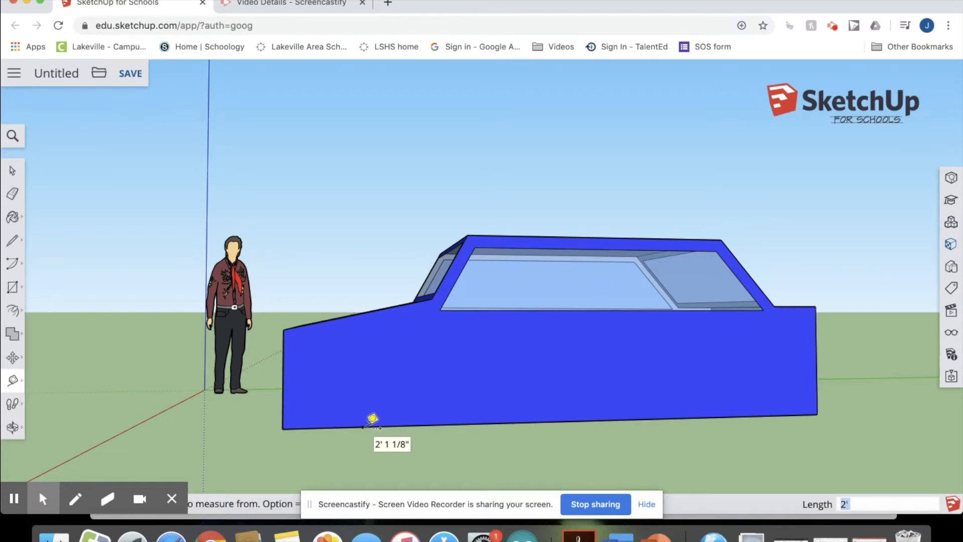
Draw a front wheel circle with a 1' radius on the car's side, centred on the guide point at the bottom edge.
scroll(393, 426, up, 5)
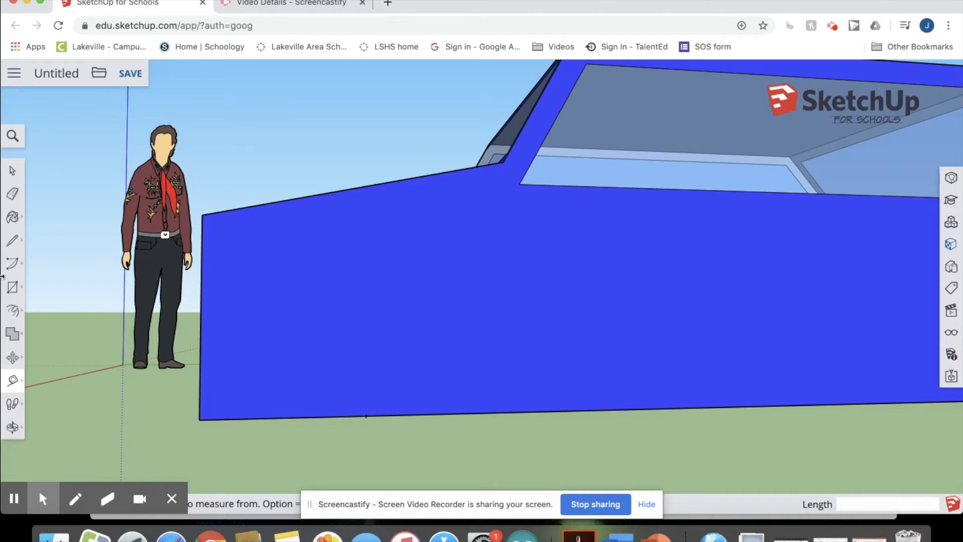
click(14, 289)
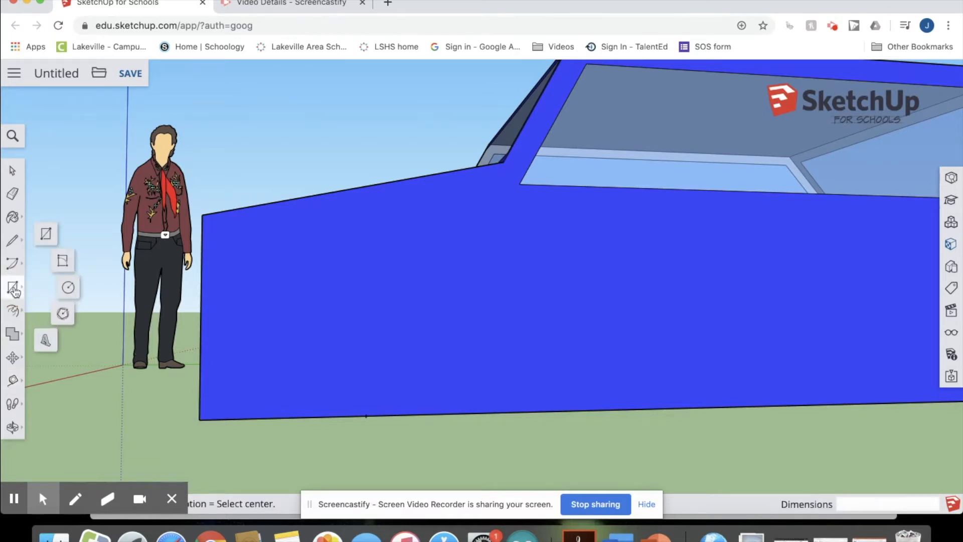
click(68, 289)
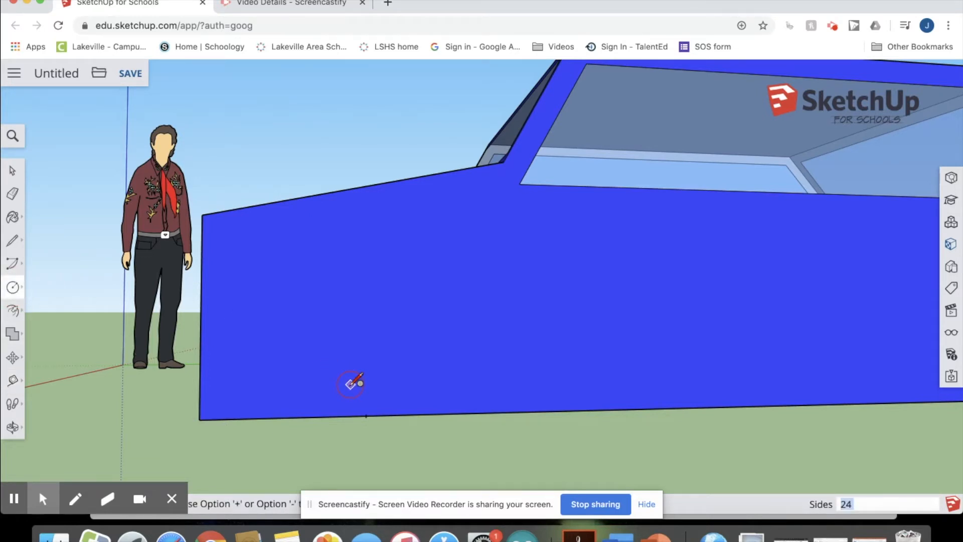
click(366, 415)
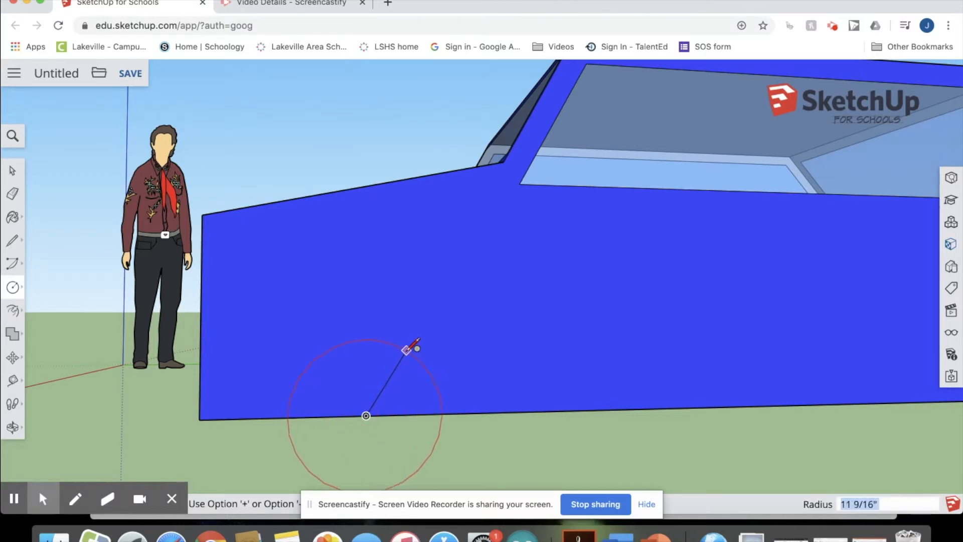
text(1)
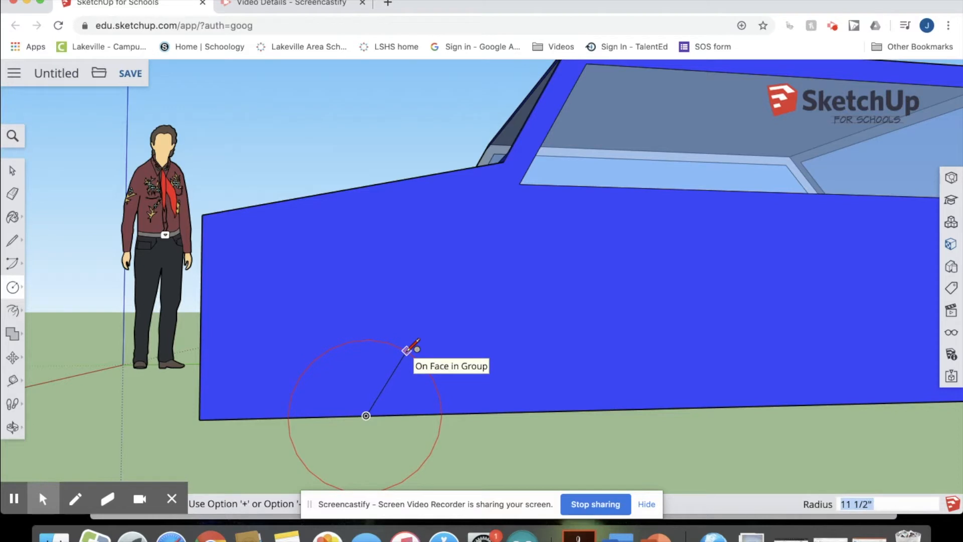
text(16)
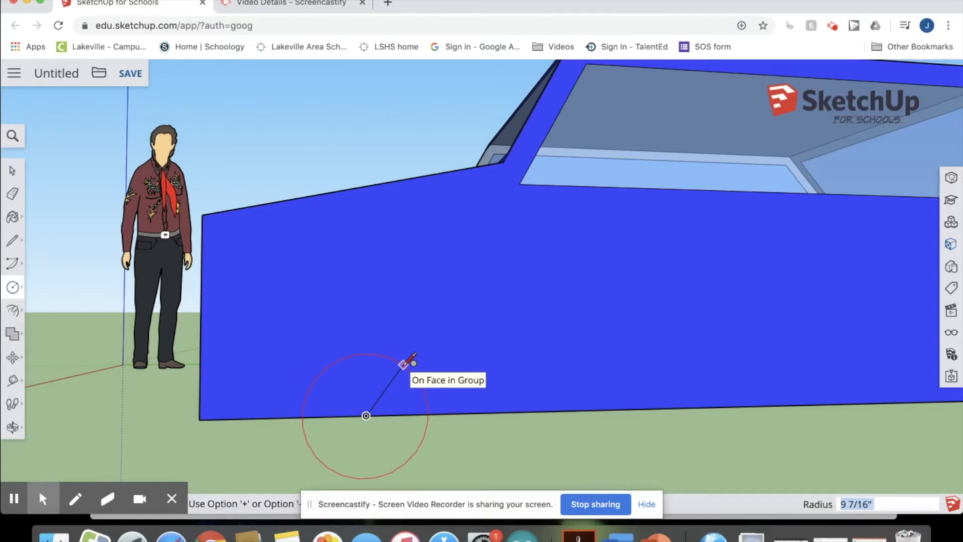
text(1)
key(Return)
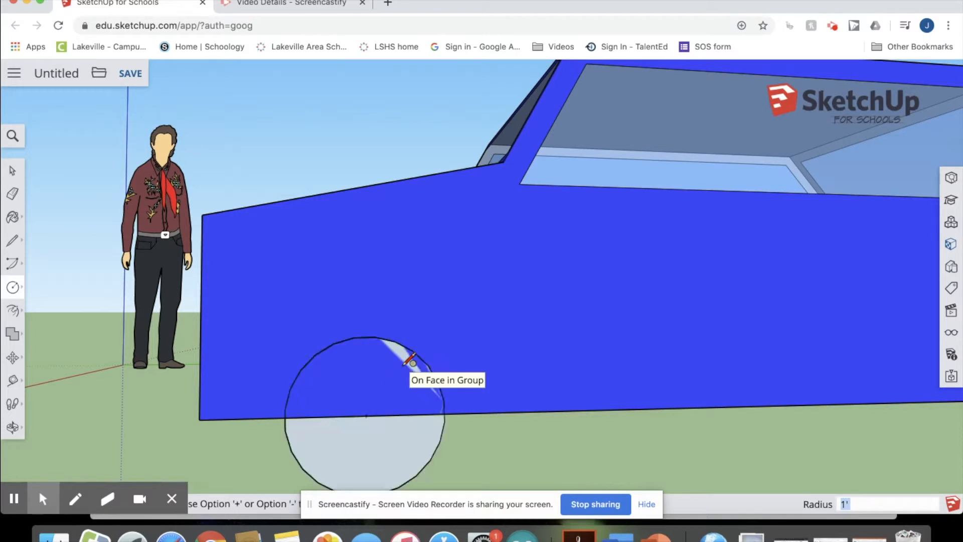
Try to erase the line crossing the front wheel circle from the underside, and undo the erasure.
key(o)
drag(490, 419, 311, 430)
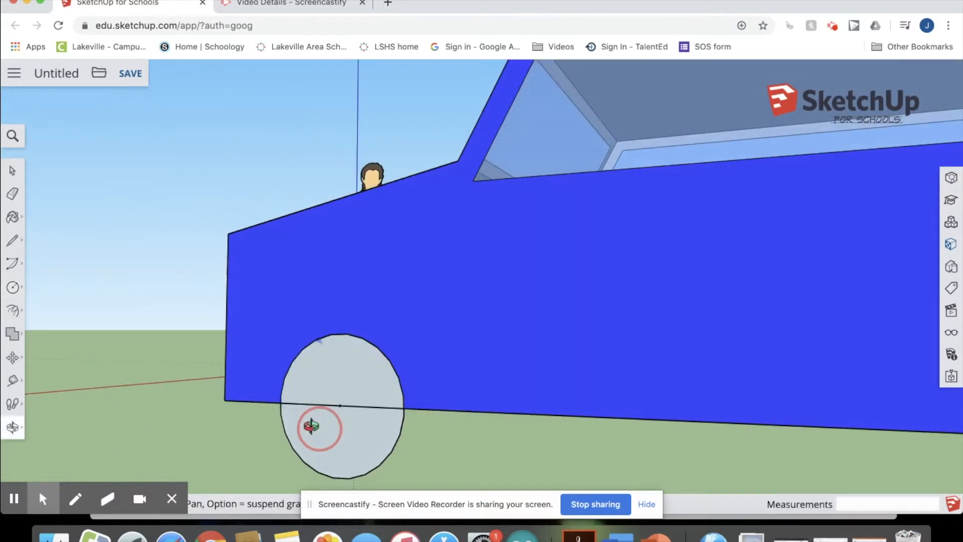
key(c)
key(o)
drag(500, 434, 958, 330)
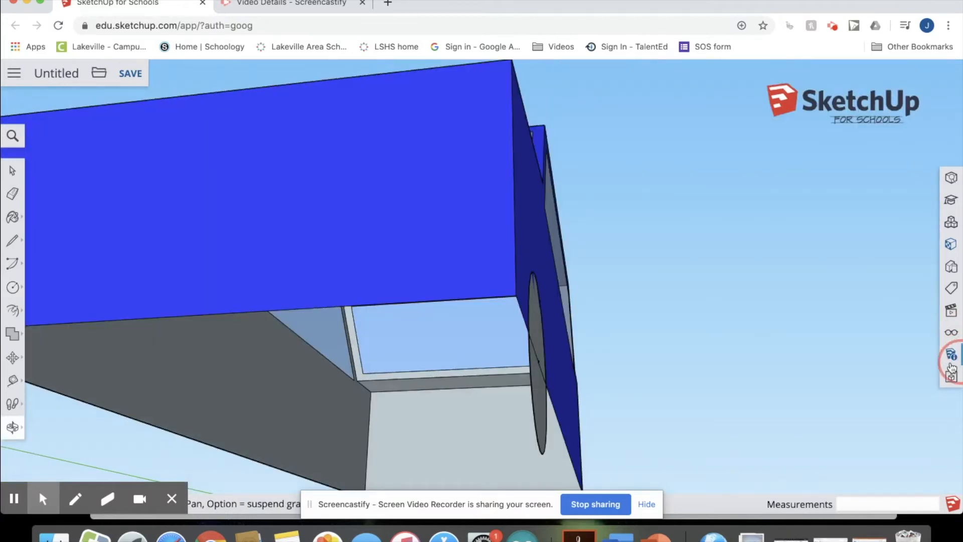
key(c)
key(o)
drag(784, 383, 832, 389)
key(c)
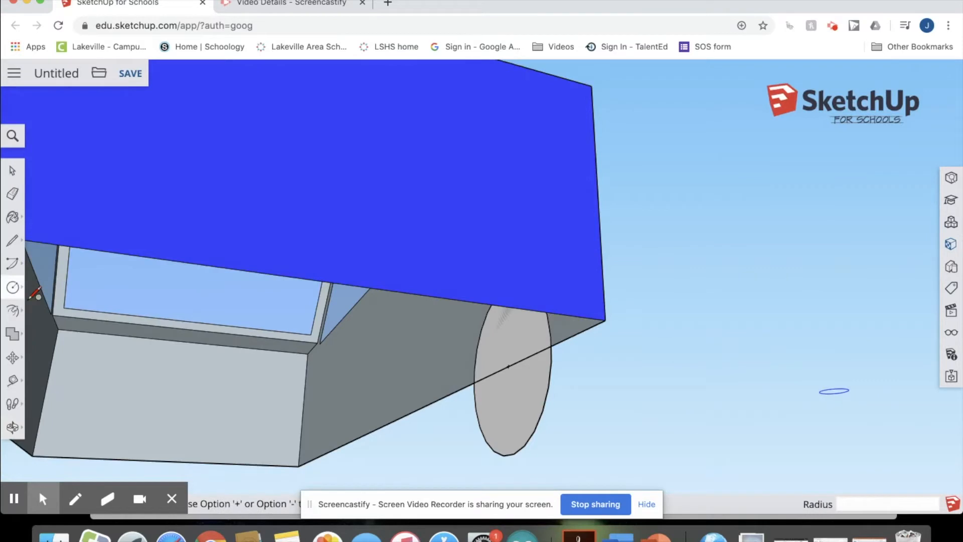
click(13, 194)
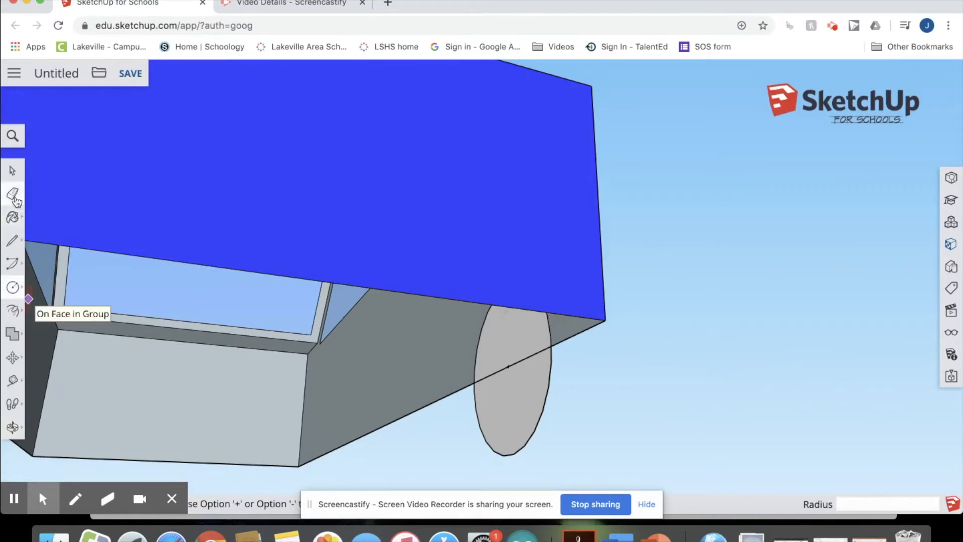
click(523, 358)
key(super+z)
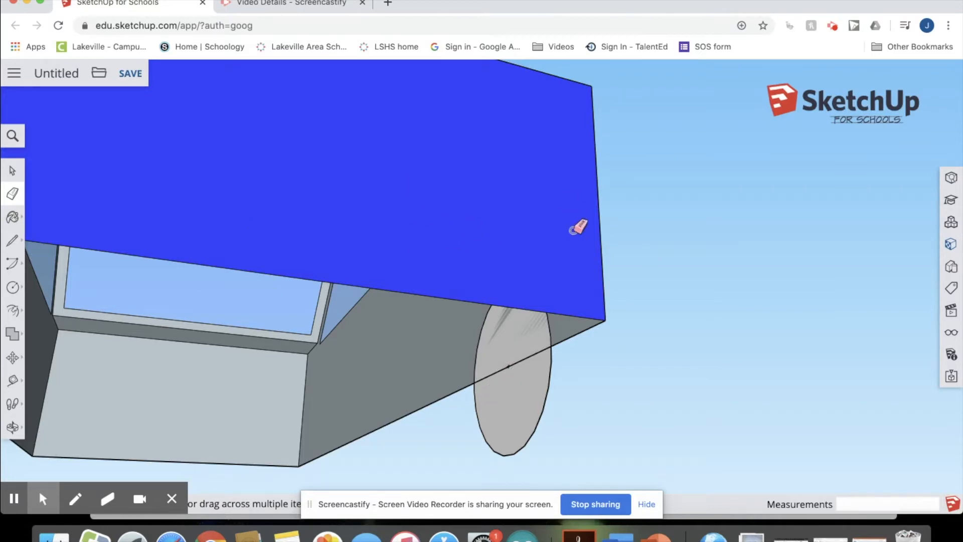
click(511, 366)
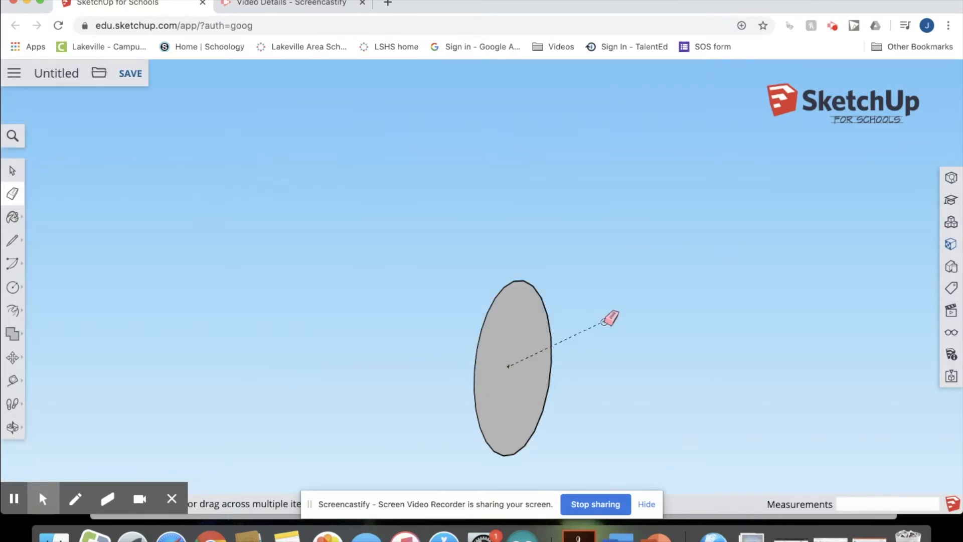
key(super+z)
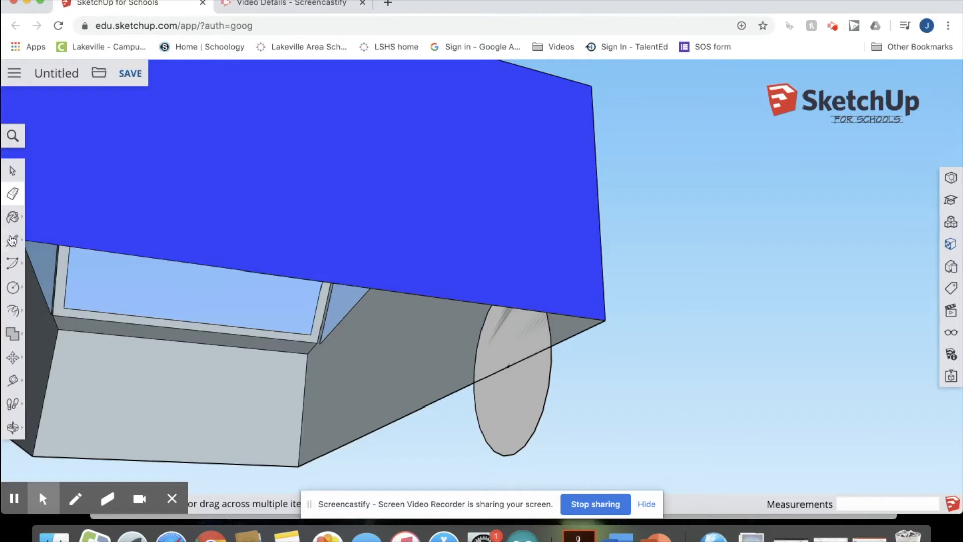
Push/Pull the front wheel circle about 3 3/8" under the body and its outer face about 1 7/16" outward.
click(13, 310)
click(43, 287)
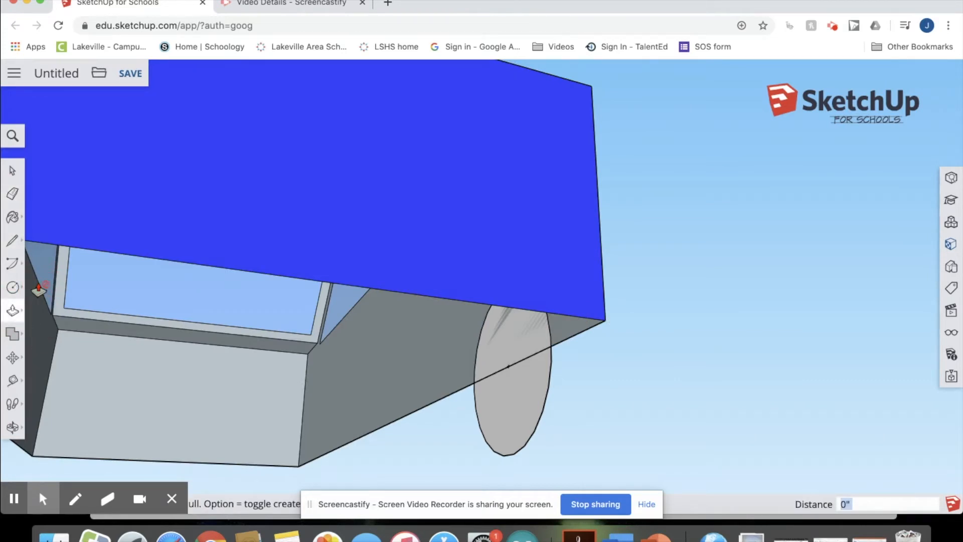
drag(508, 358, 486, 362)
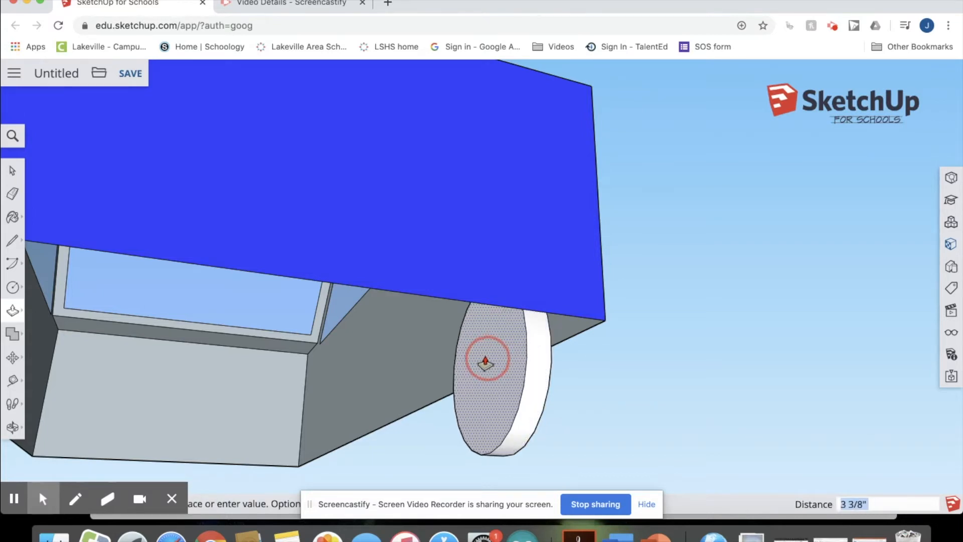
right_click(557, 396)
click(596, 361)
middle_drag(501, 376, 387, 393)
click(500, 346)
mouse_move(500, 346)
mouse_down()
mouse_move(530, 351)
mouse_move(508, 352)
mouse_up()
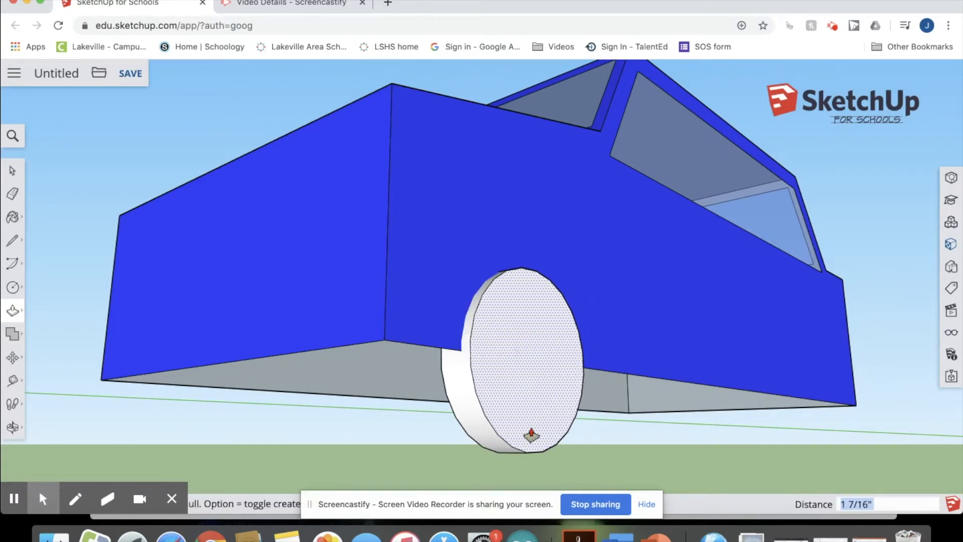
Place a guide point along the bottom edge of the opposite side, measured from that side's front lower corner.
middle_drag(399, 400, 516, 391)
scroll(516, 391, down, 4)
scroll(520, 395, down, 2)
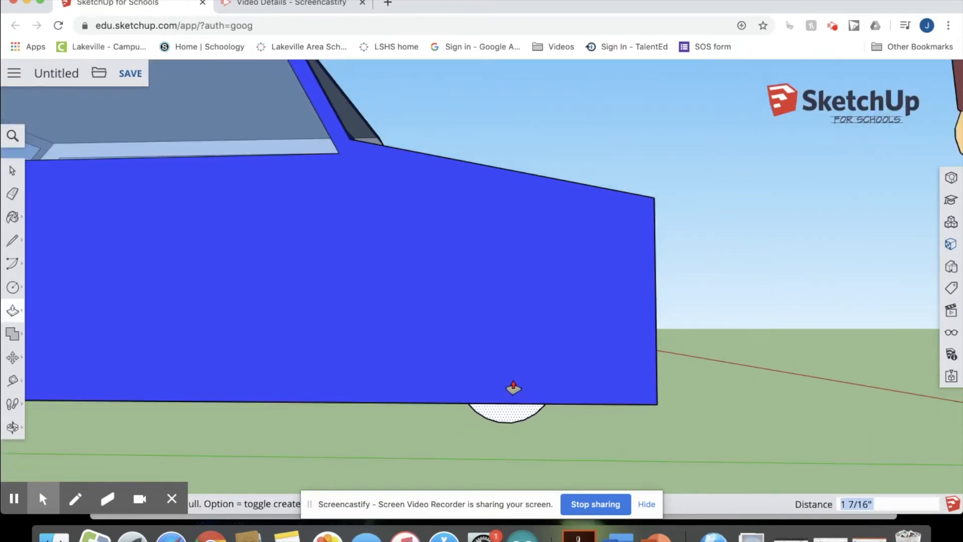
click(13, 380)
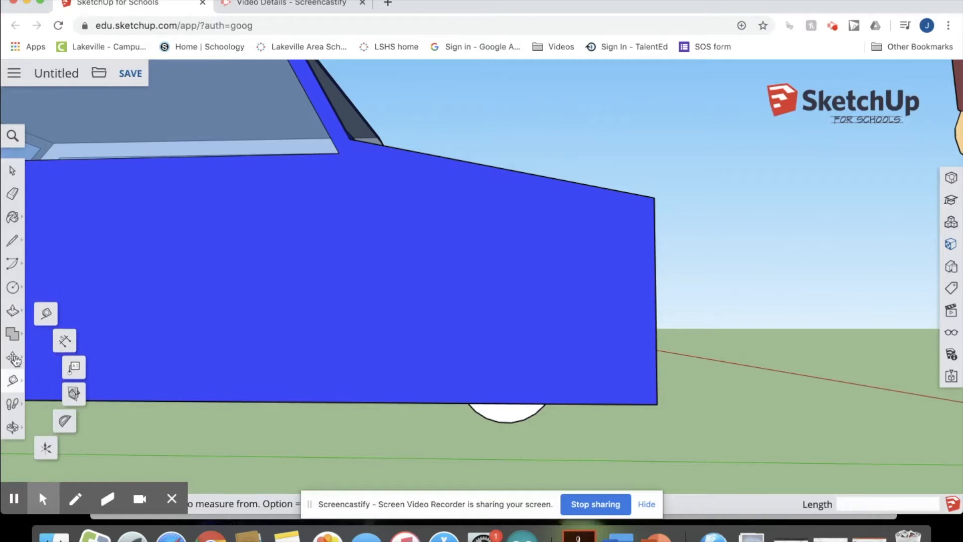
click(657, 404)
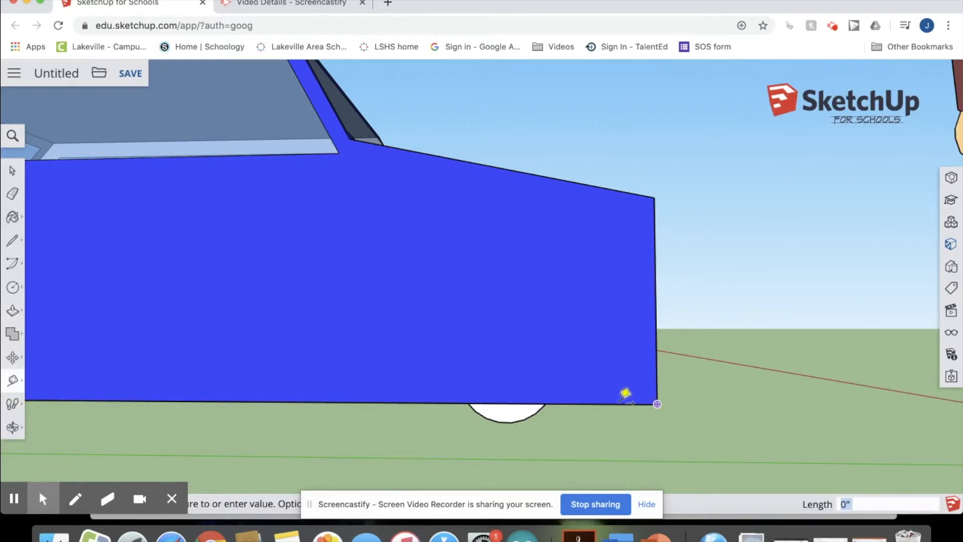
click(537, 402)
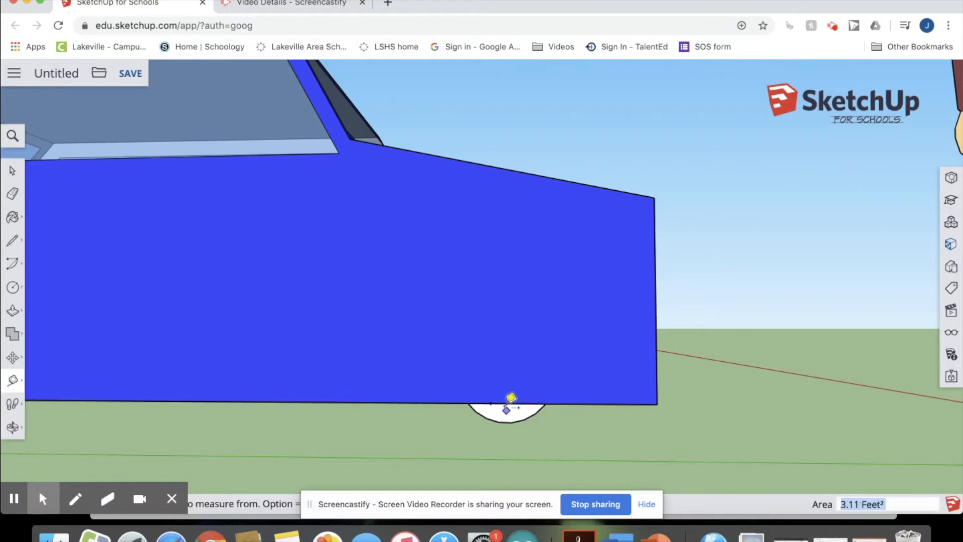
Draw a front wheel circle with a 1' radius on the opposite side, centred on the guide point along the bottom edge.
click(13, 287)
click(82, 286)
click(400, 359)
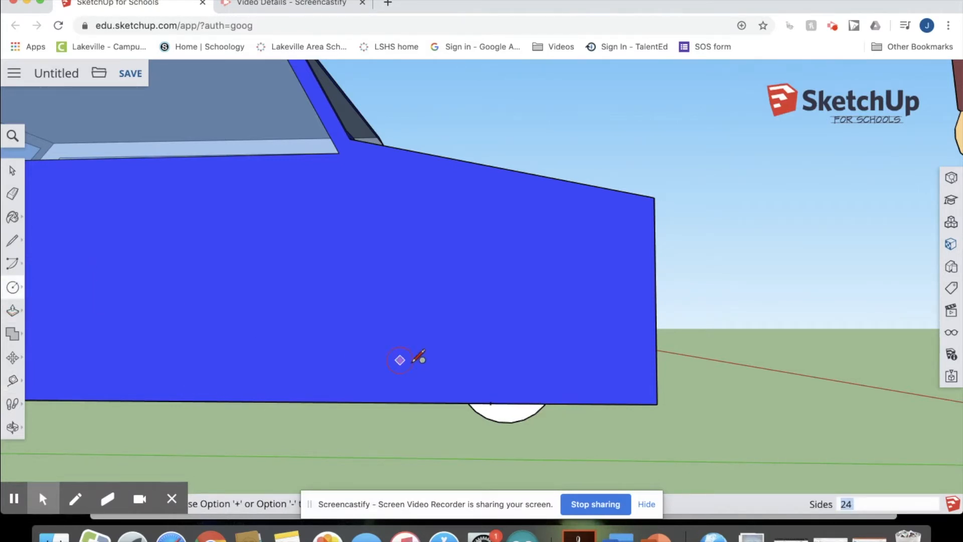
click(492, 401)
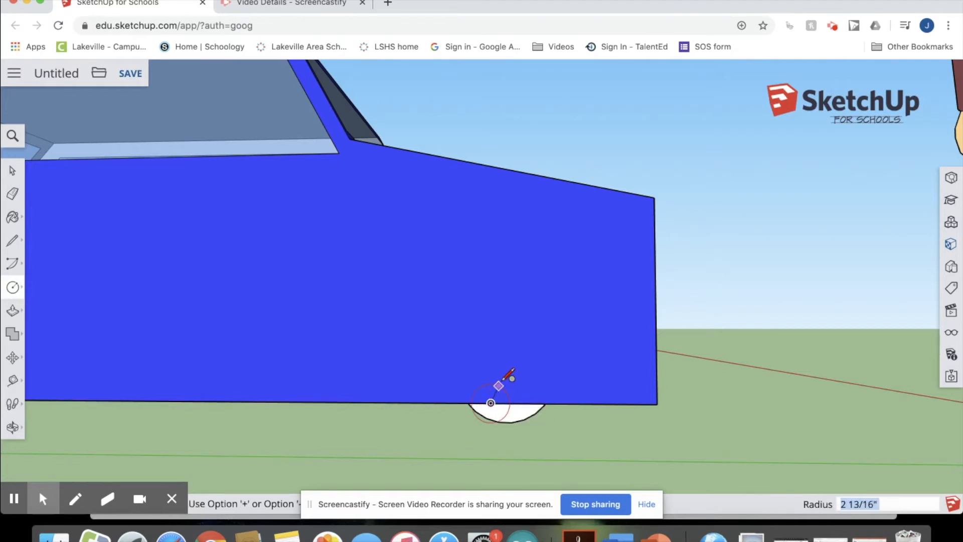
text(1)
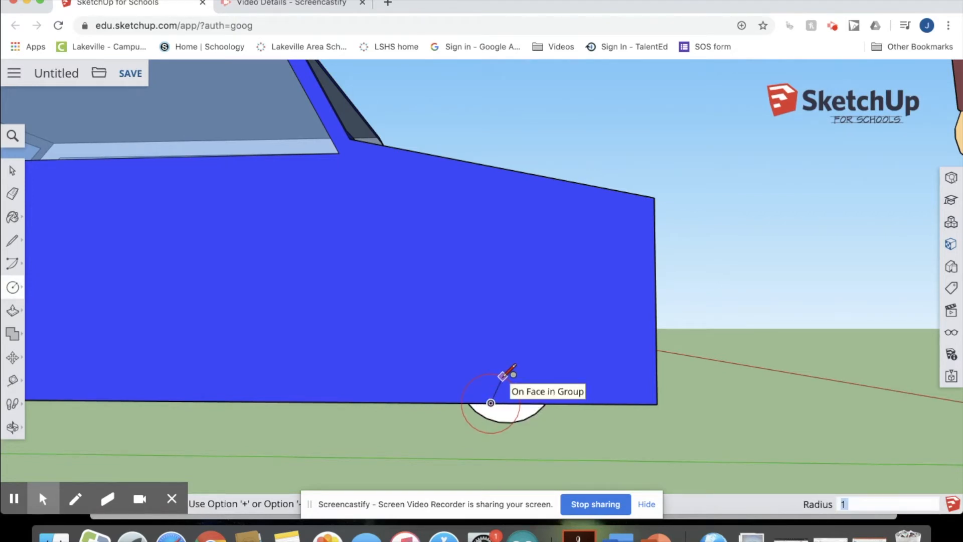
key(Return)
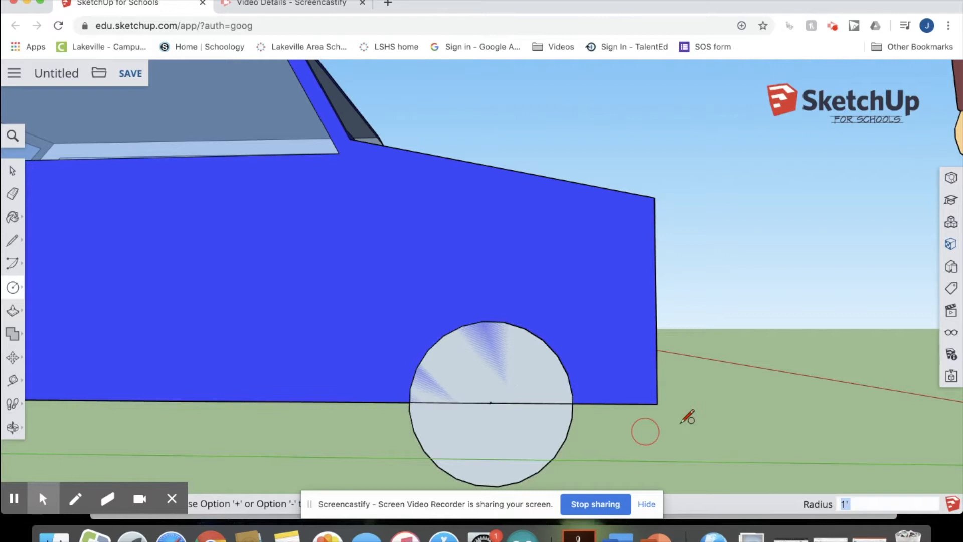
Push/Pull the inner face of the new front wheel circle about 3 1/2" in under the car body.
right_click(667, 402)
middle_drag(690, 408, 275, 375)
click(13, 310)
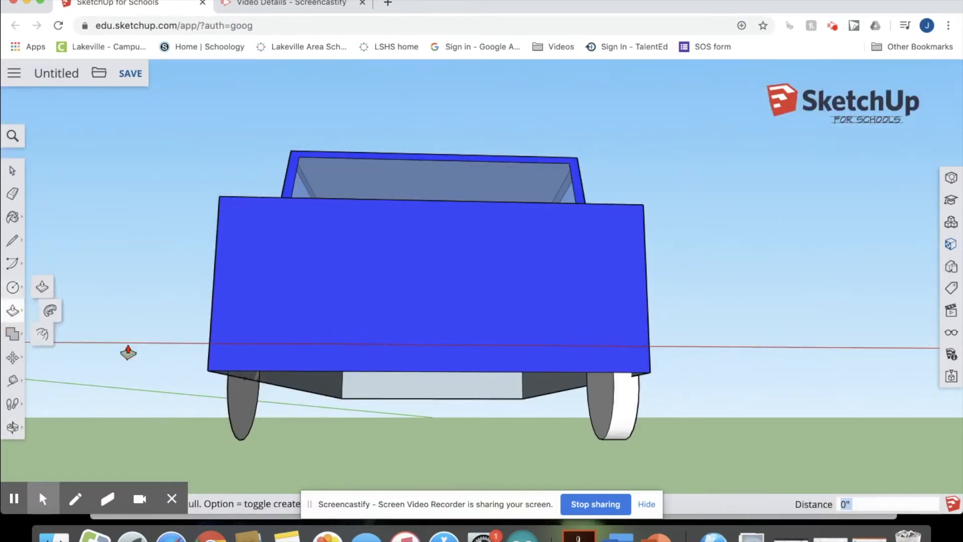
click(243, 395)
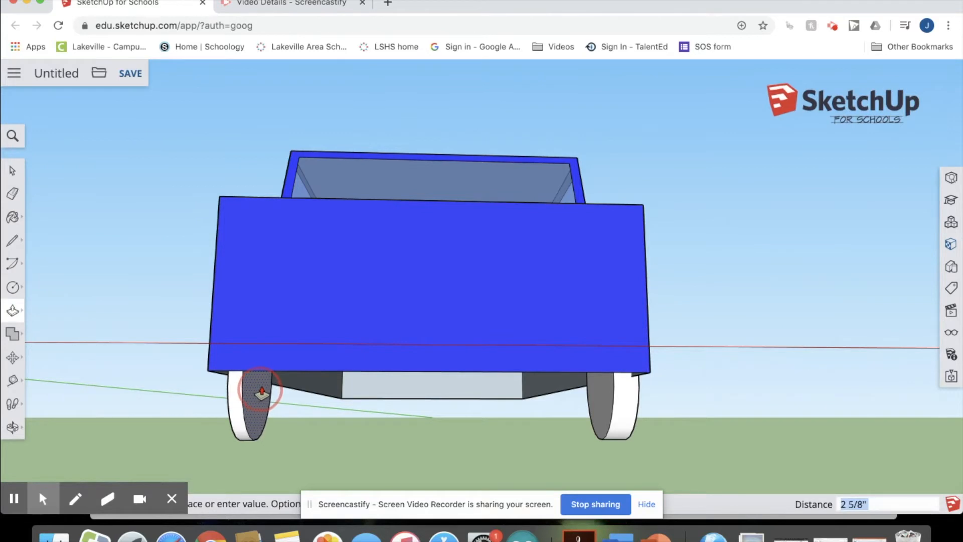
click(262, 392)
middle_drag(254, 382, 432, 426)
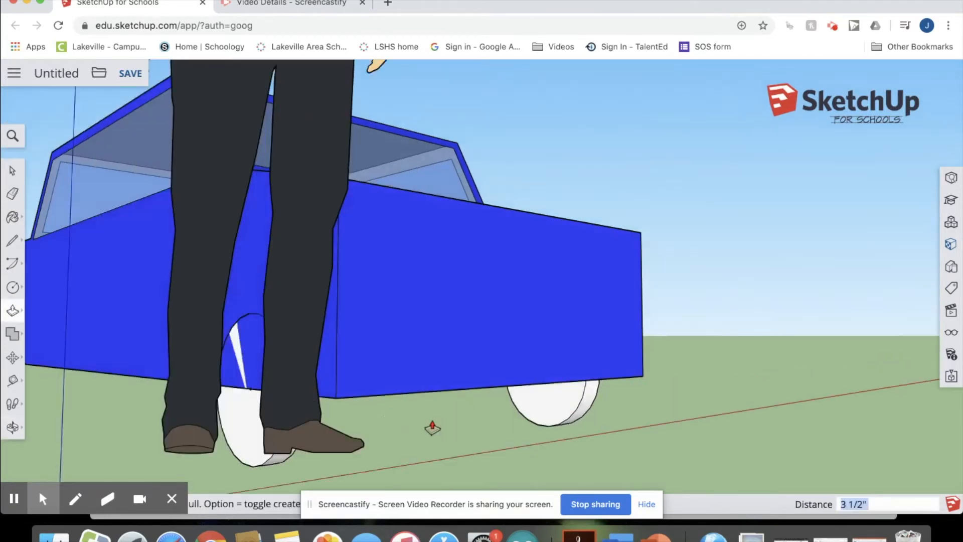
Push/Pull the new front wheel's outer face outward from the body in two pulls of about 9/16" and 1 1/16".
middle_drag(194, 369, 112, 369)
click(102, 370)
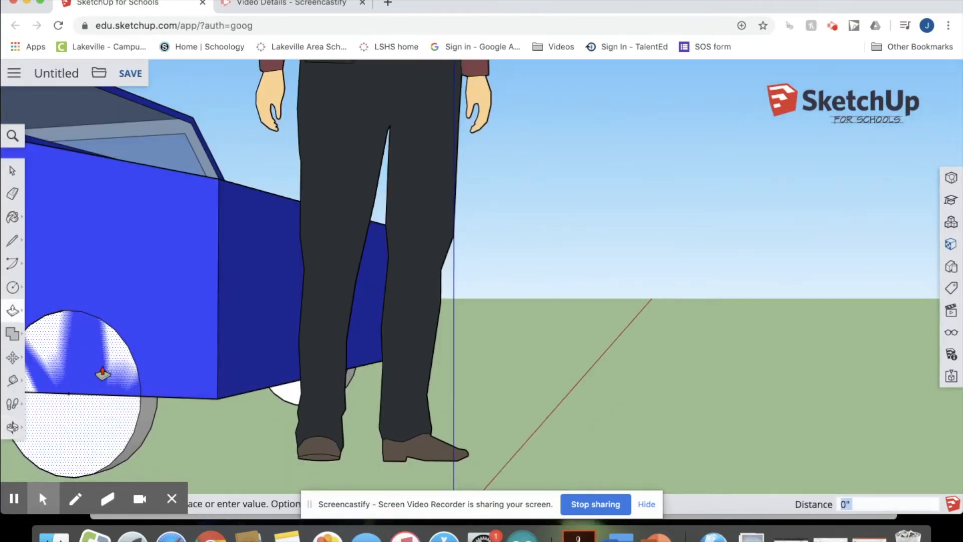
click(102, 372)
middle_drag(122, 381, 74, 307)
click(74, 307)
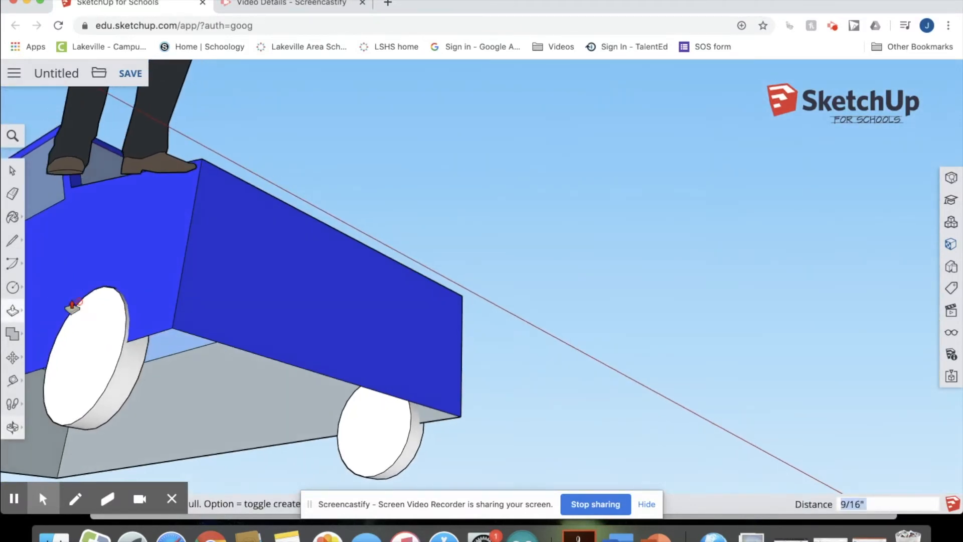
click(100, 332)
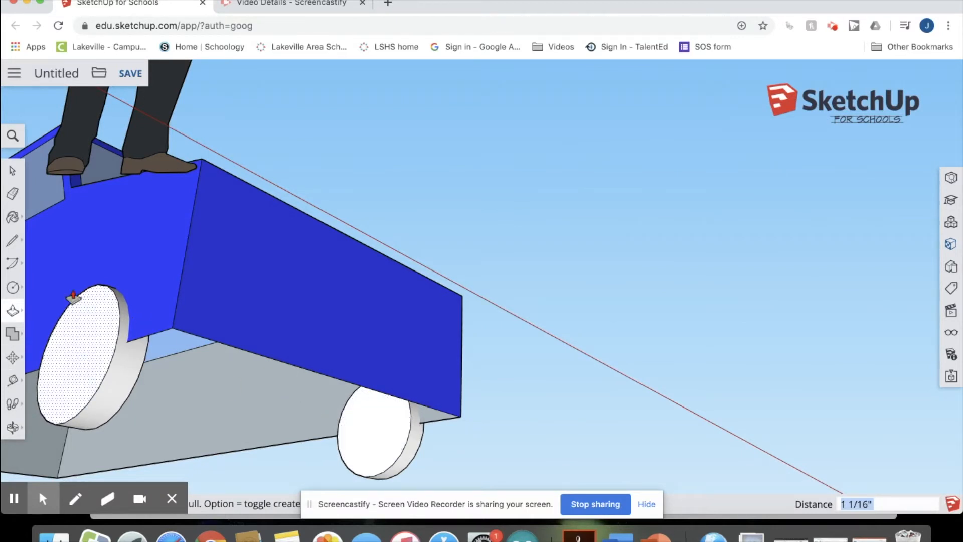
Measure from the first front wheel's rim to its middle to locate the centre of the outer face.
click(12, 286)
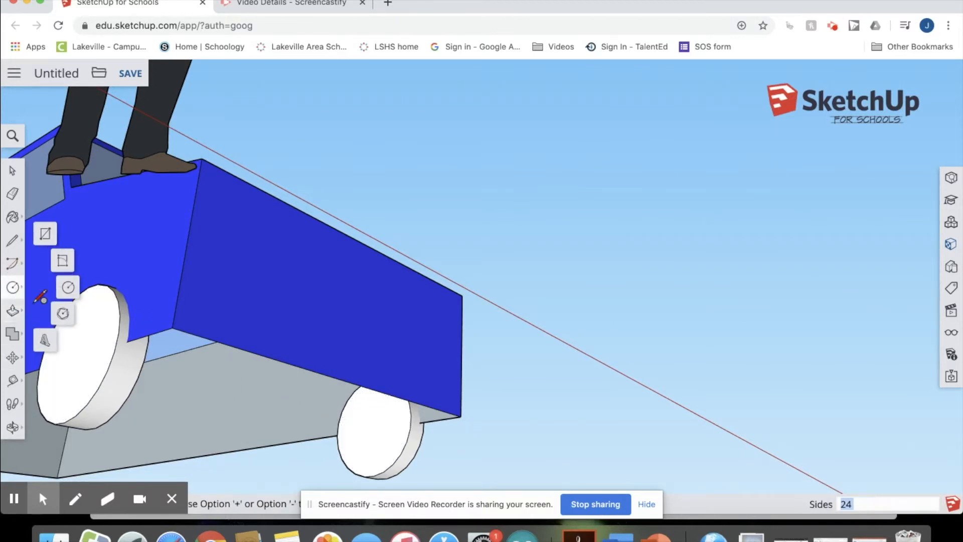
click(68, 287)
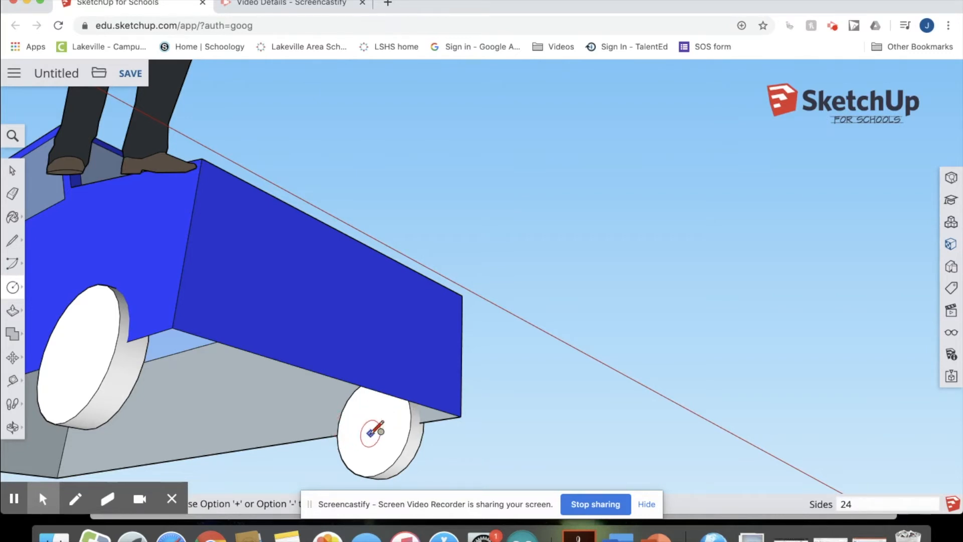
middle_drag(382, 425, 70, 422)
middle_drag(510, 405, 613, 421)
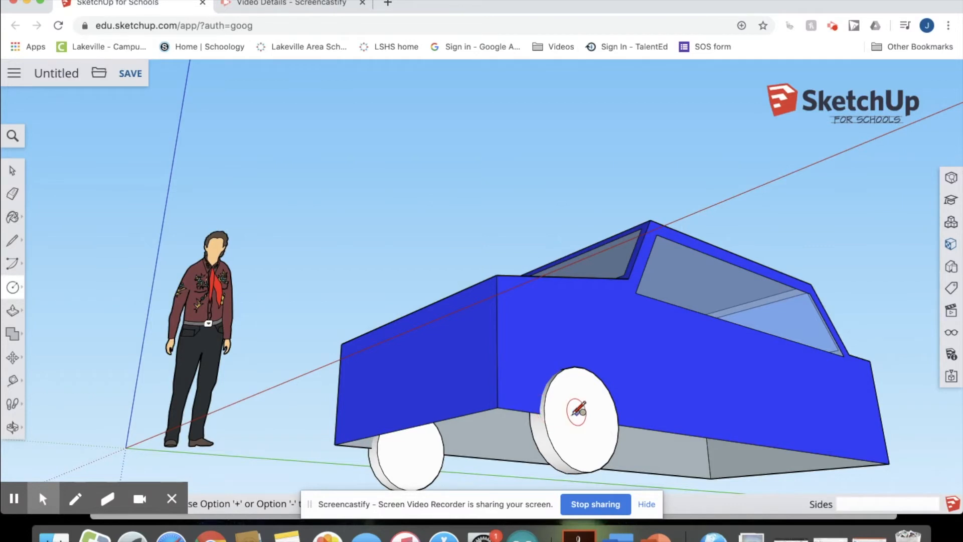
middle_drag(592, 409, 456, 423)
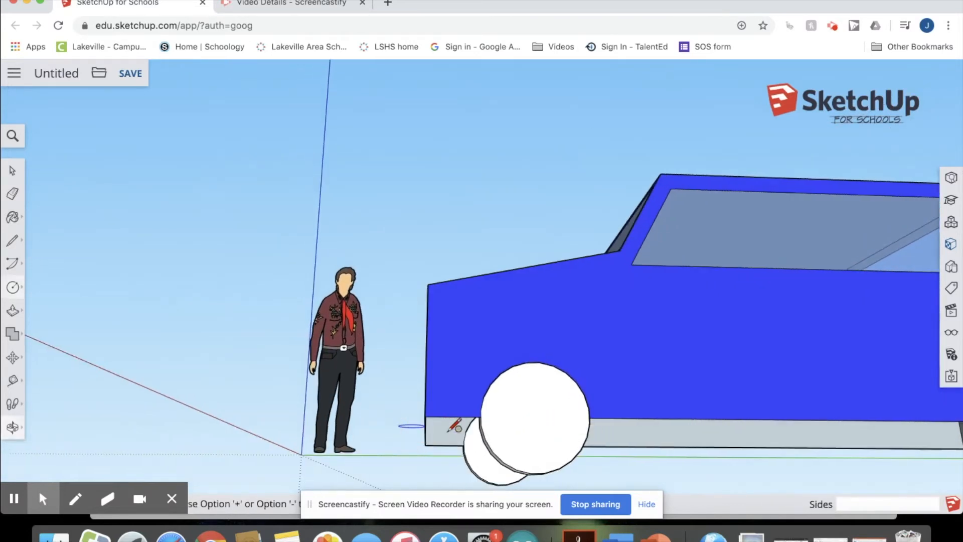
click(13, 380)
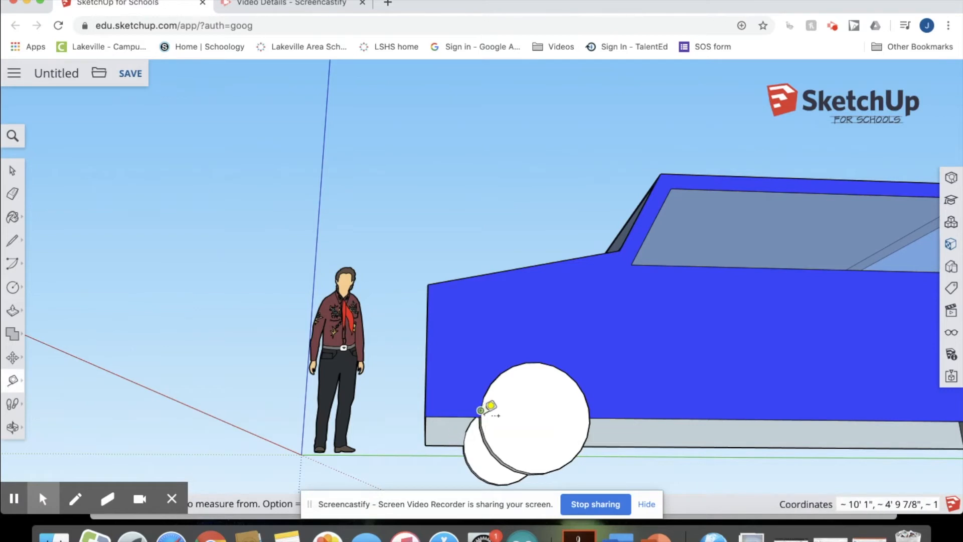
scroll(567, 424, up, 2)
scroll(567, 424, up, 1)
click(426, 399)
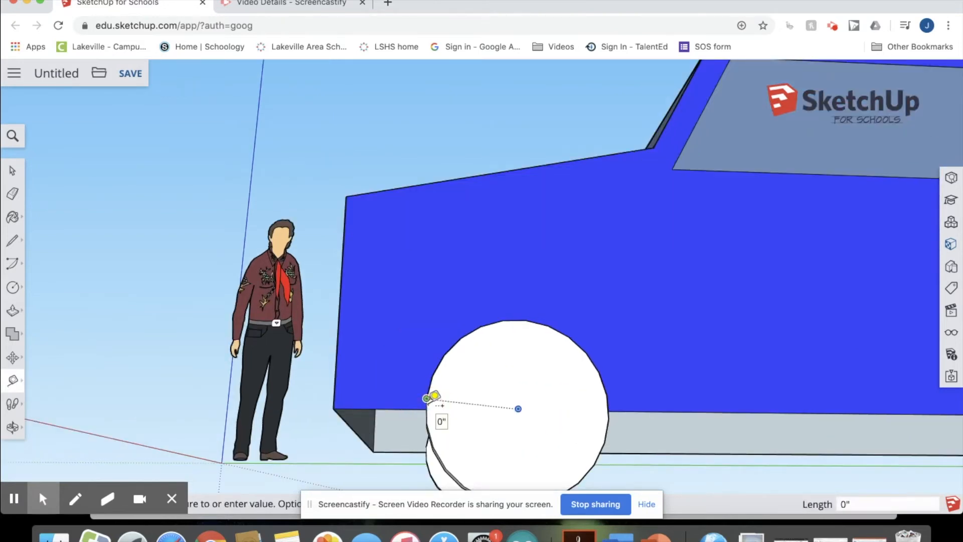
click(525, 409)
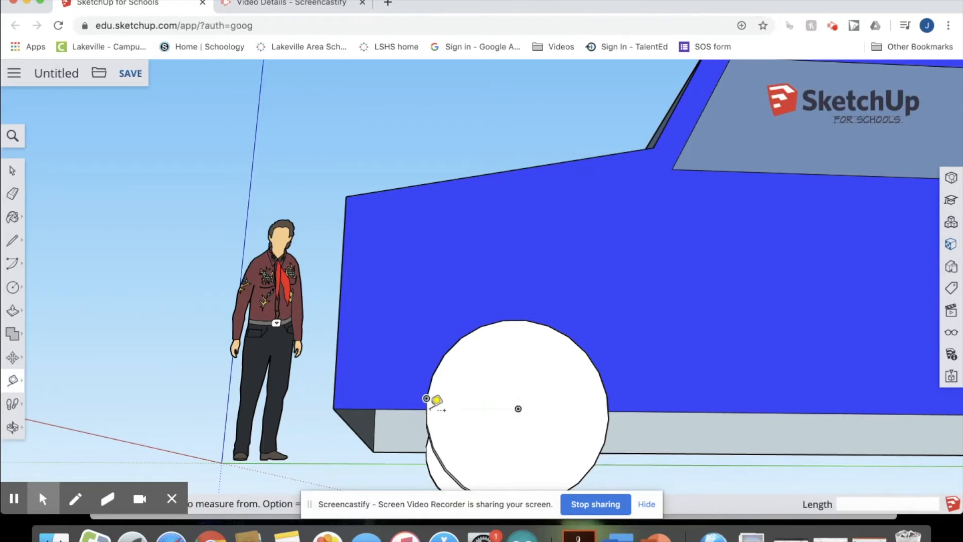
click(518, 407)
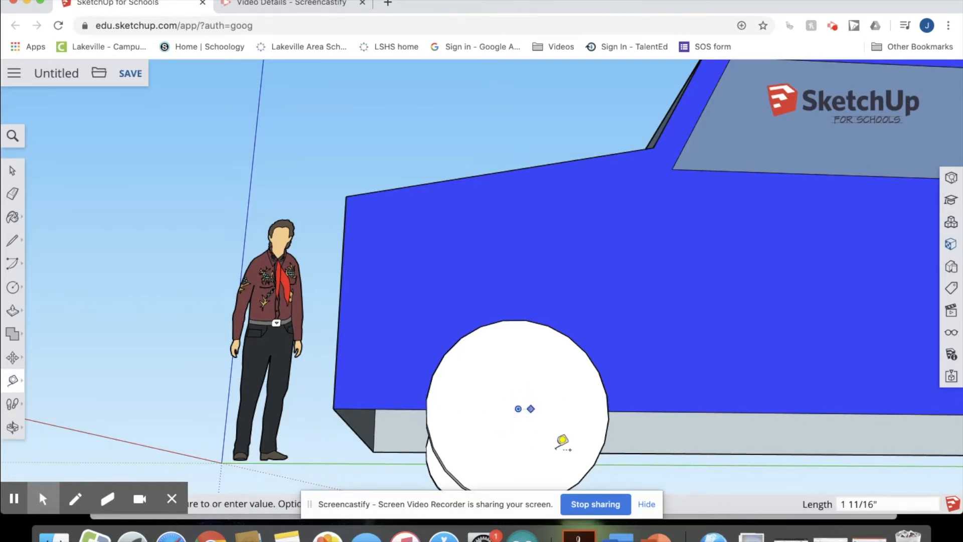
click(524, 410)
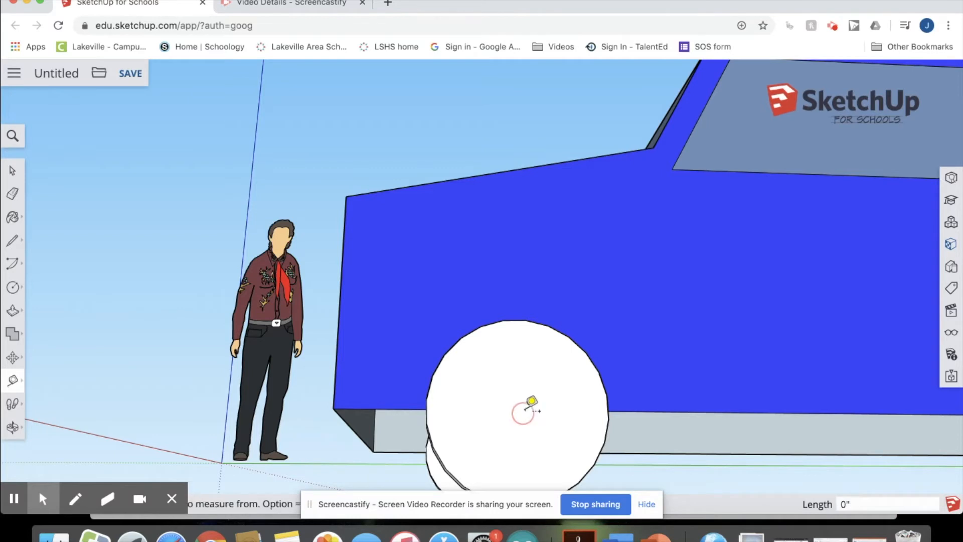
click(13, 287)
click(518, 408)
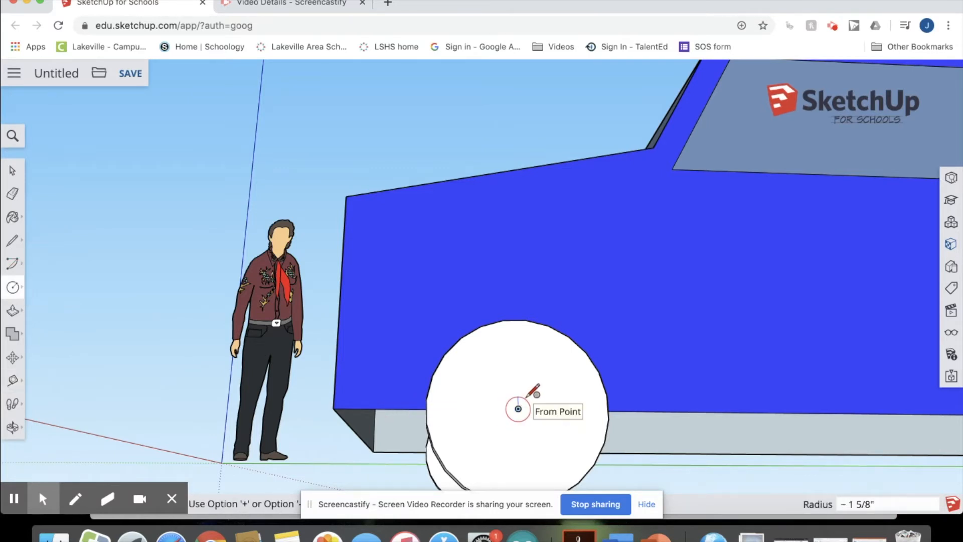
key(Escape)
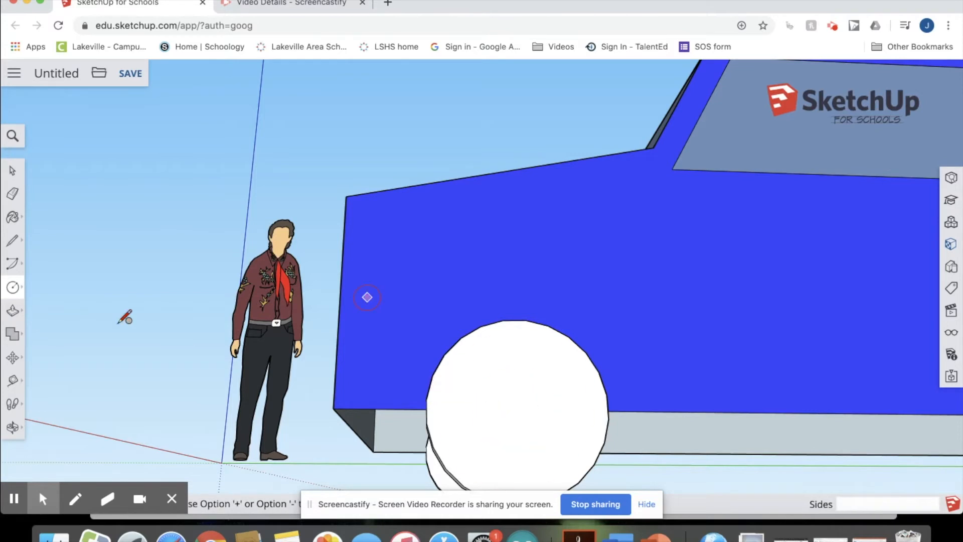
click(13, 379)
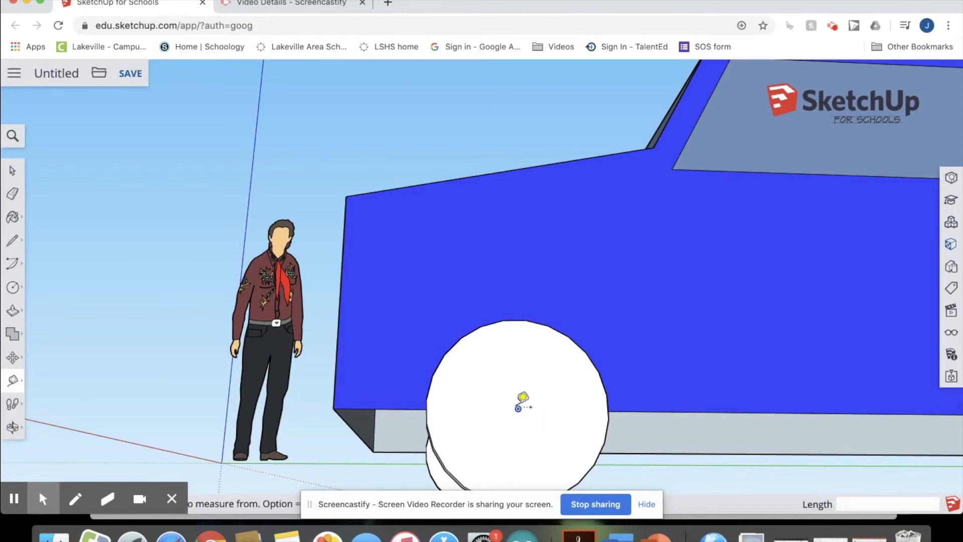
click(518, 408)
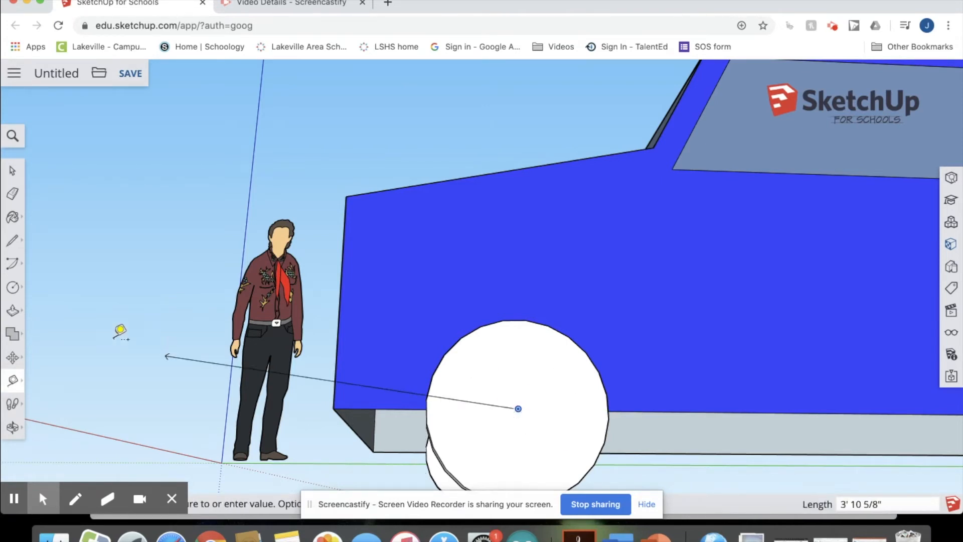
Draw an axle circle with a radius of about 1 3/16" at the centre of the first front wheel's outer face.
click(13, 288)
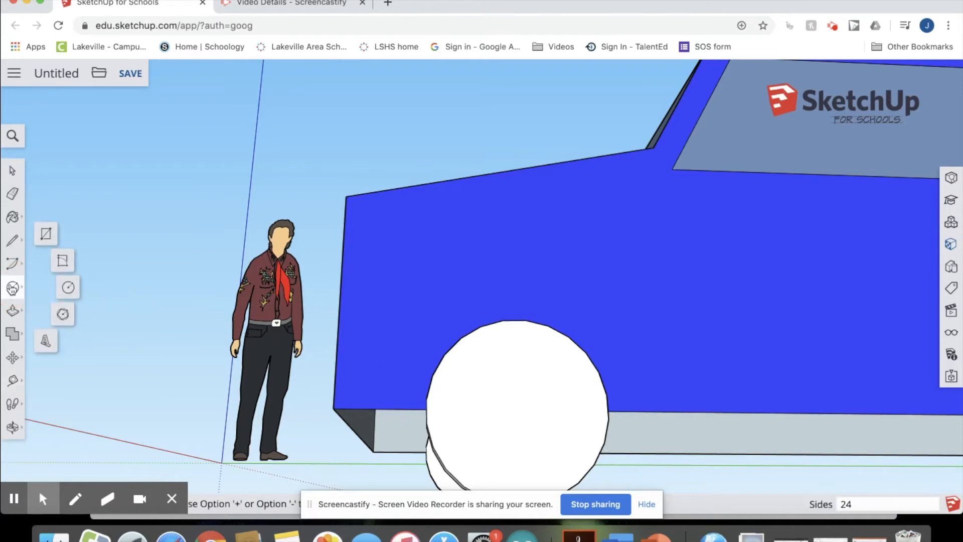
click(67, 287)
click(518, 408)
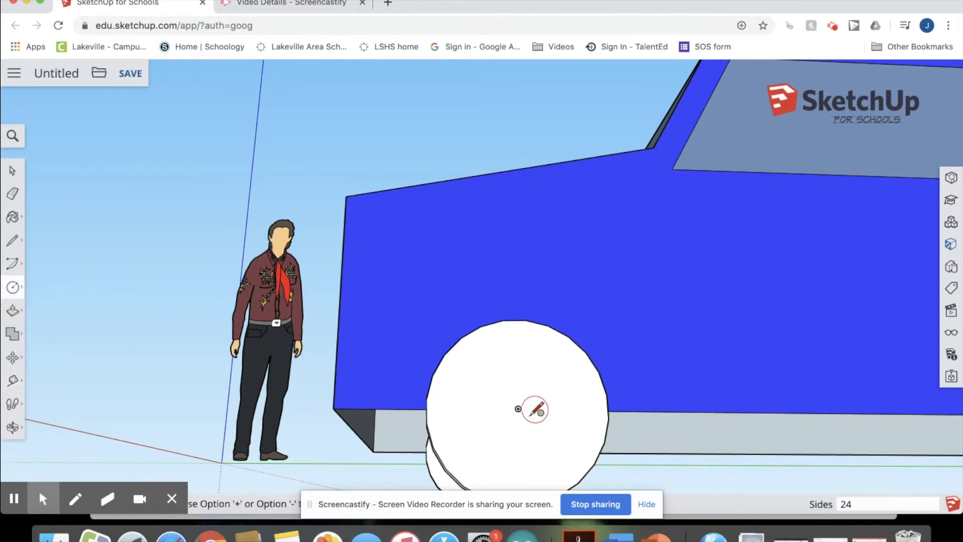
click(518, 407)
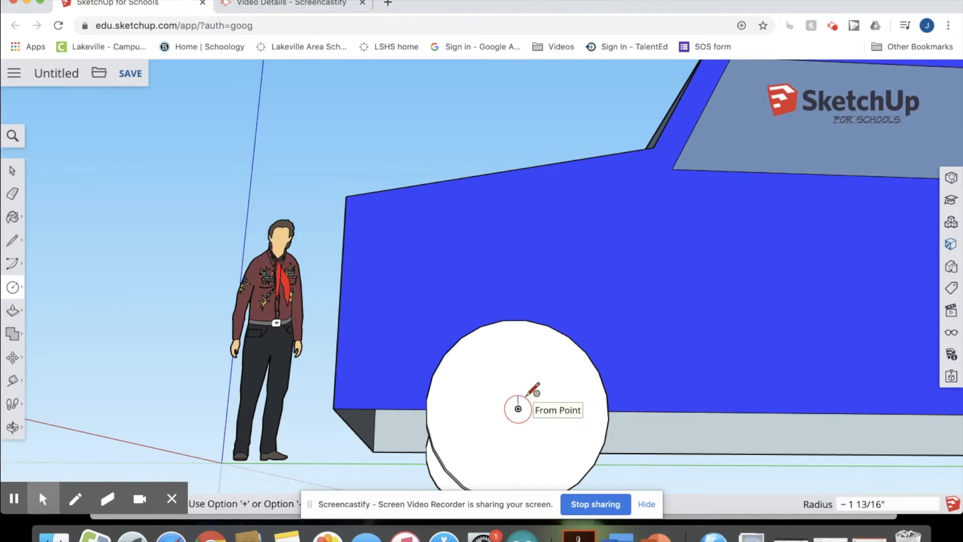
click(524, 401)
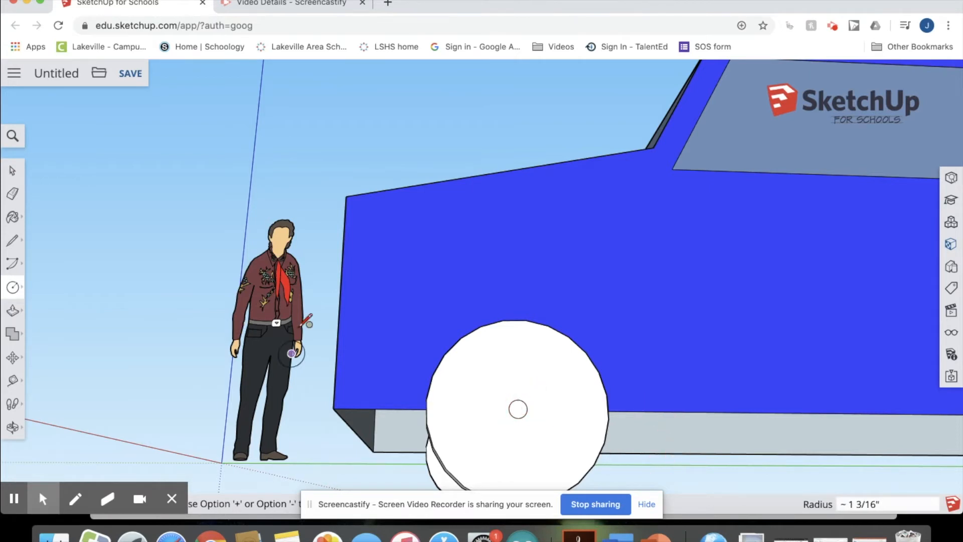
Push/Pull the axle circle about 10' 1 15/16" inward, under the car and out past the opposite front wheel.
click(12, 310)
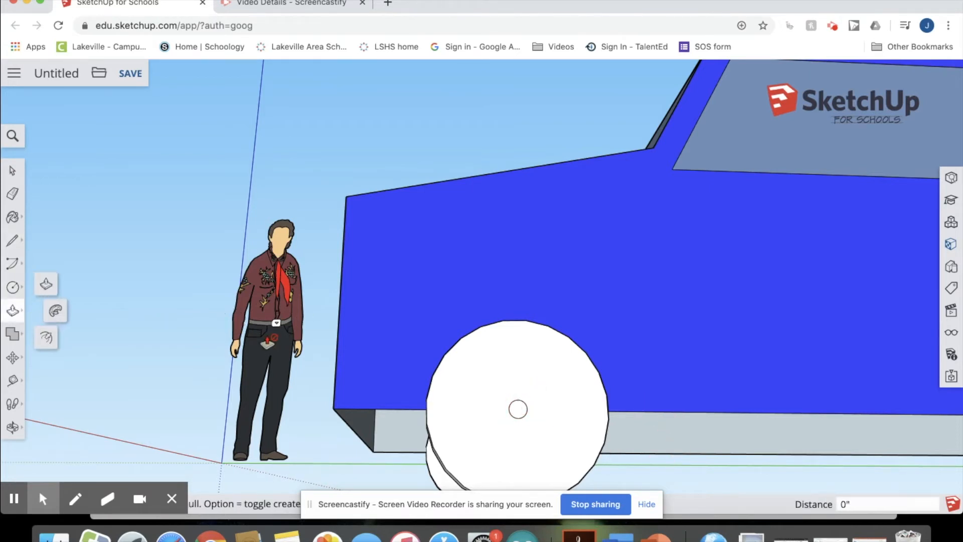
middle_drag(301, 355, 115, 371)
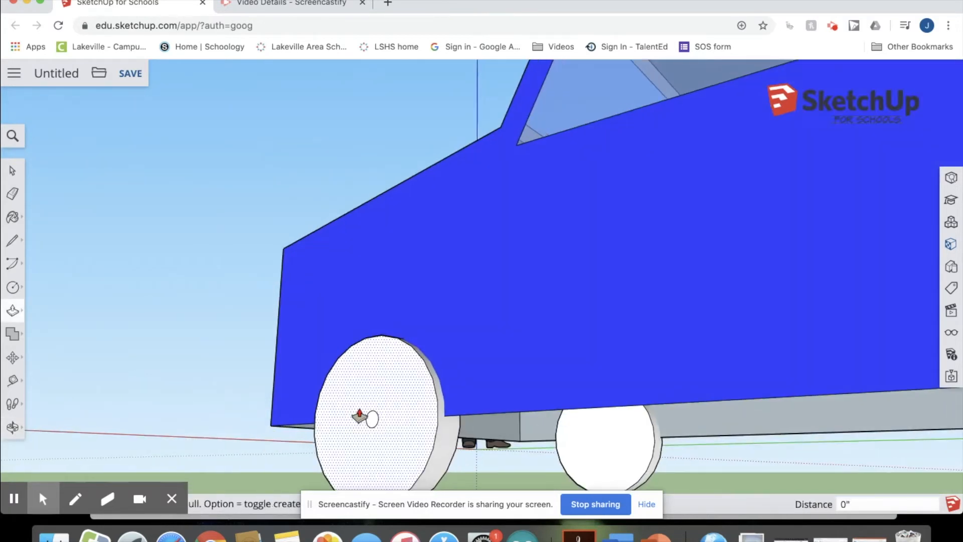
click(374, 418)
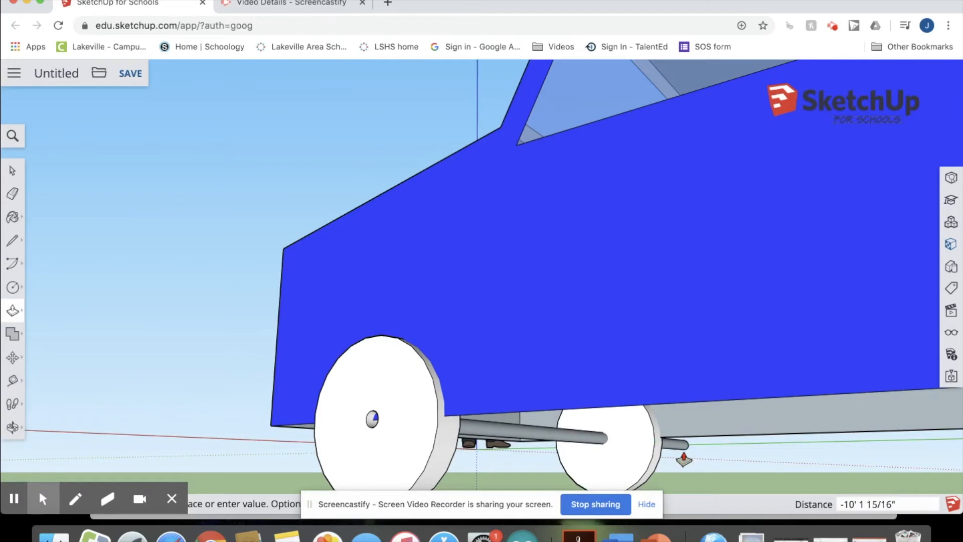
Close the axle hole in the wheel's outer face by drawing a line across it, and erase that line.
middle_drag(393, 432, 816, 404)
key(p)
click(19, 238)
scroll(566, 408, down, 3)
scroll(565, 408, up, 5)
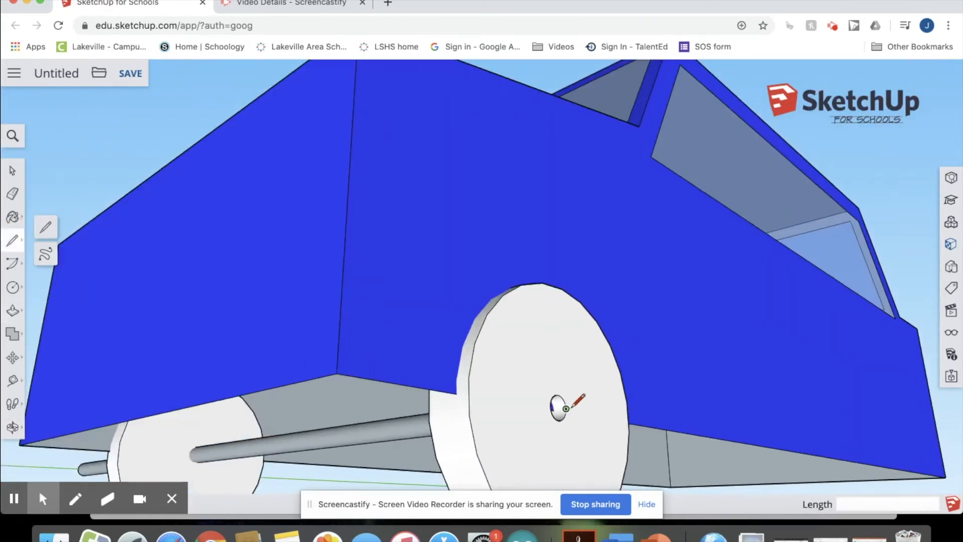
click(566, 407)
click(558, 419)
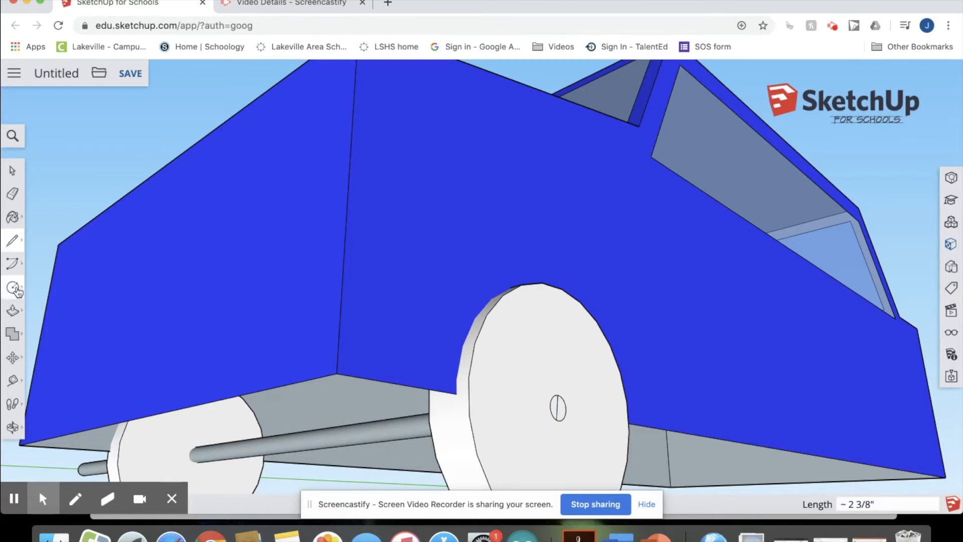
click(12, 310)
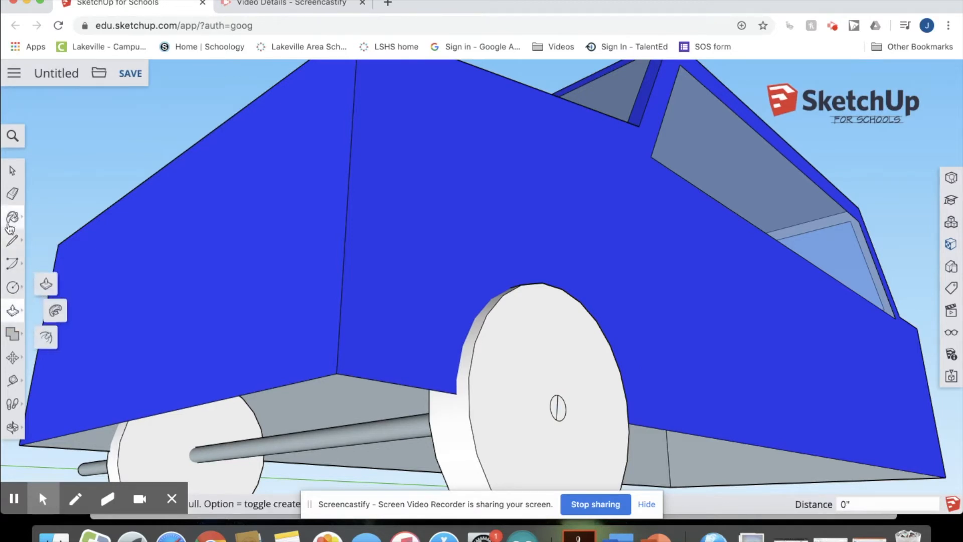
click(12, 195)
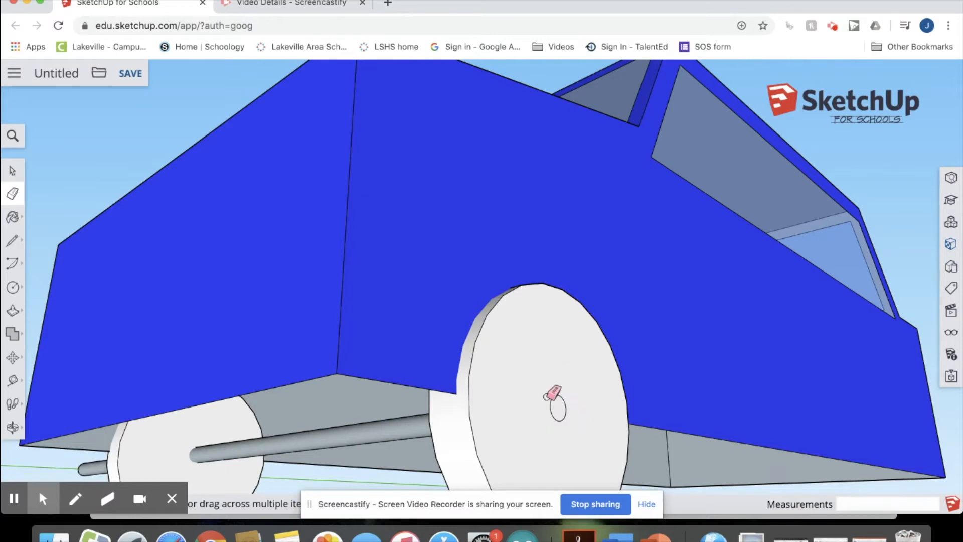
Push/Pull the axle circle on the first front wheel's outer face outward by about 3/8".
click(12, 310)
click(562, 409)
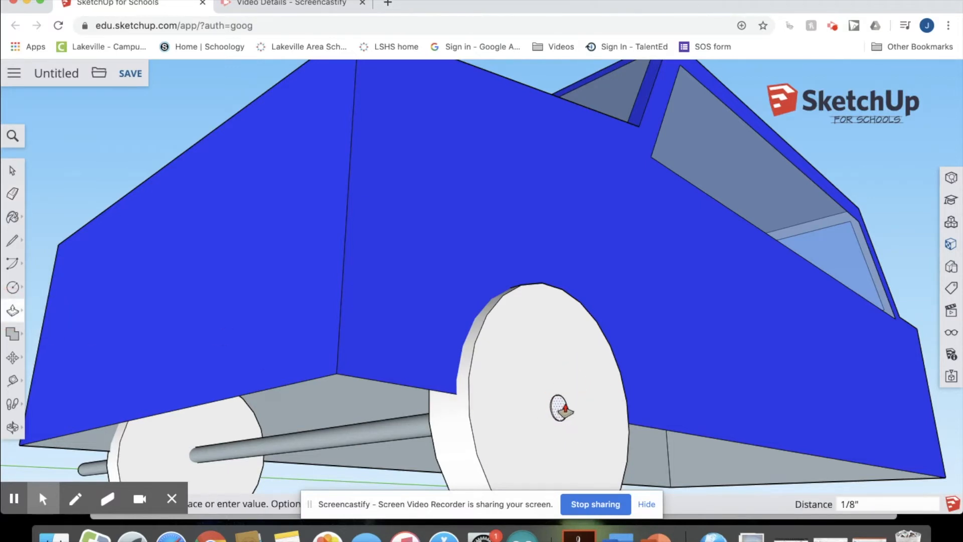
click(562, 409)
scroll(272, 409, down, 10)
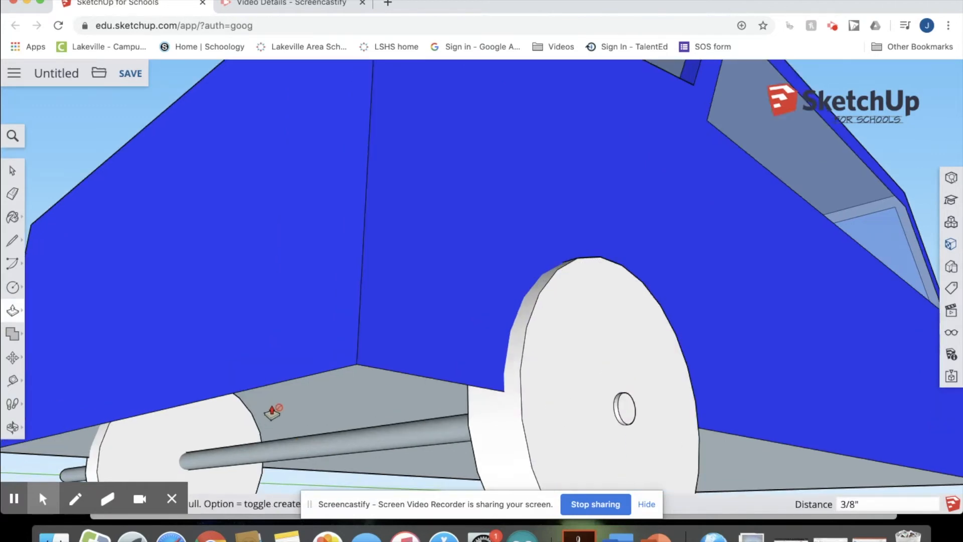
Push/Pull the axle end projecting past the opposite front wheel inward by about 2' 10 5/8" and another 9 11/16", leaving a short stub.
middle_drag(267, 406, 577, 404)
scroll(692, 424, up, 5)
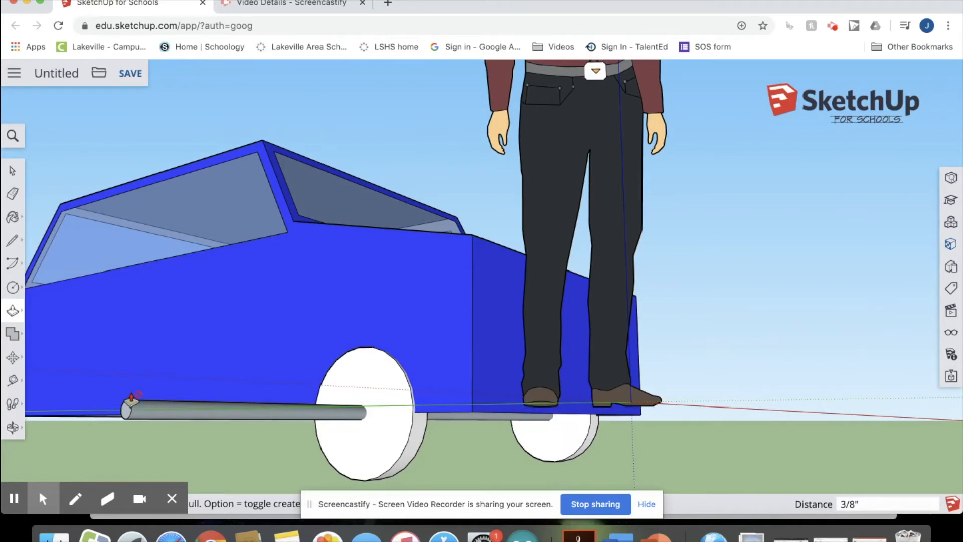
click(126, 410)
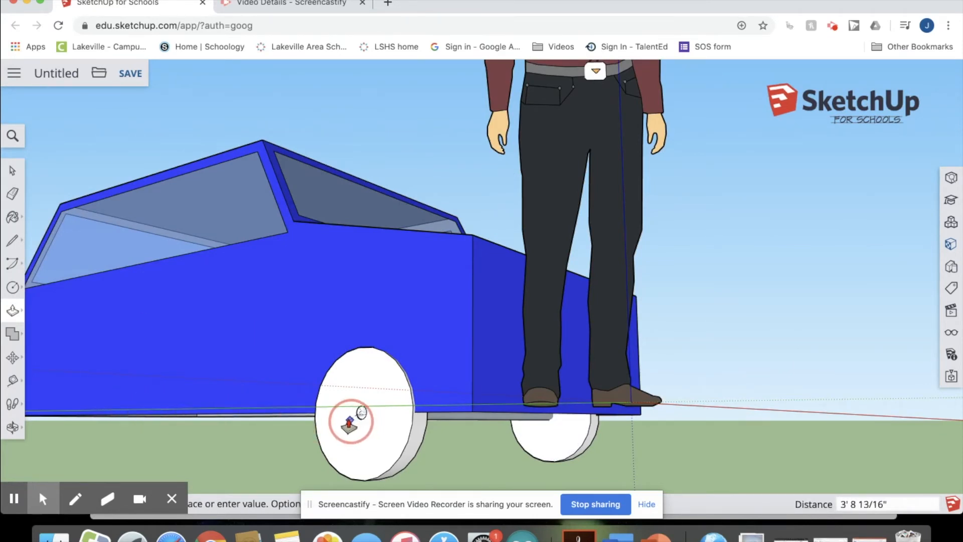
click(317, 410)
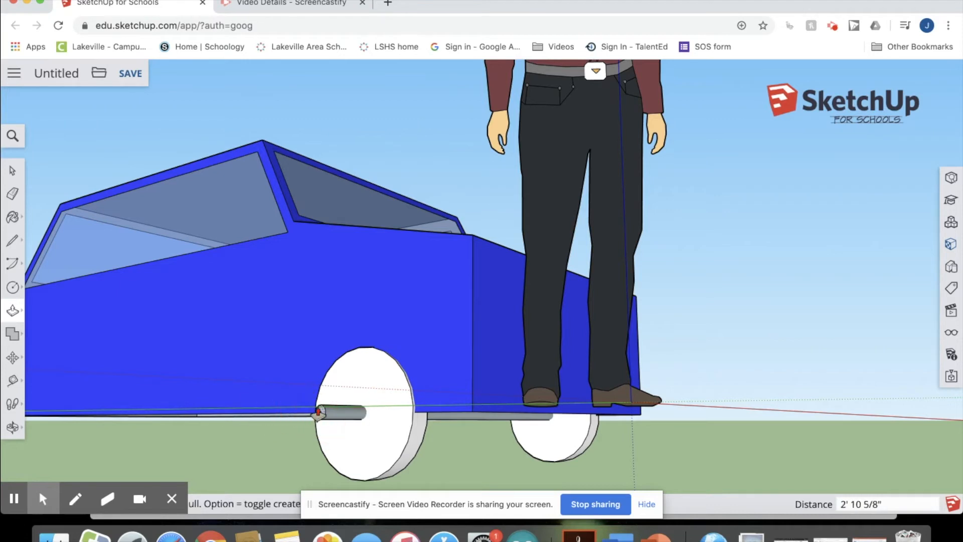
scroll(316, 416, up, 3)
scroll(314, 421, up, 3)
click(332, 420)
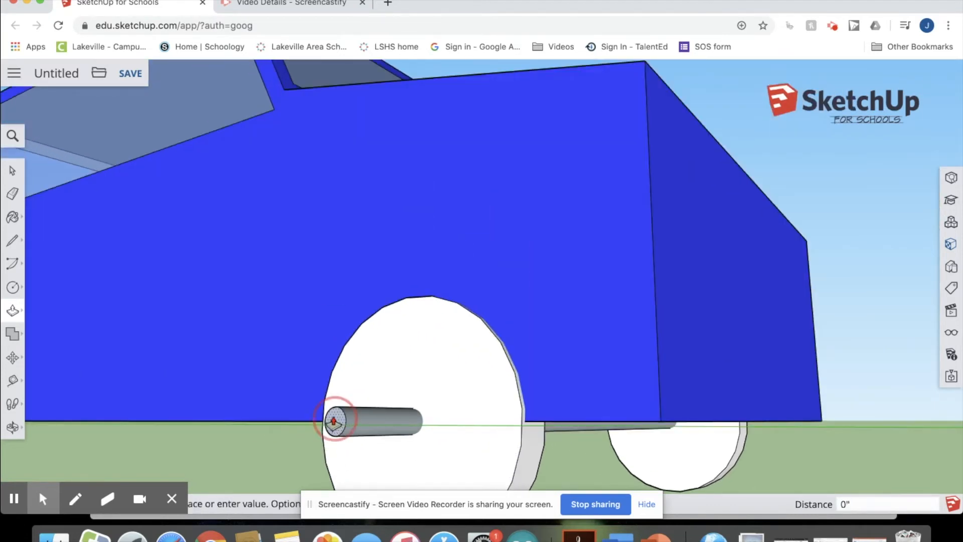
click(407, 420)
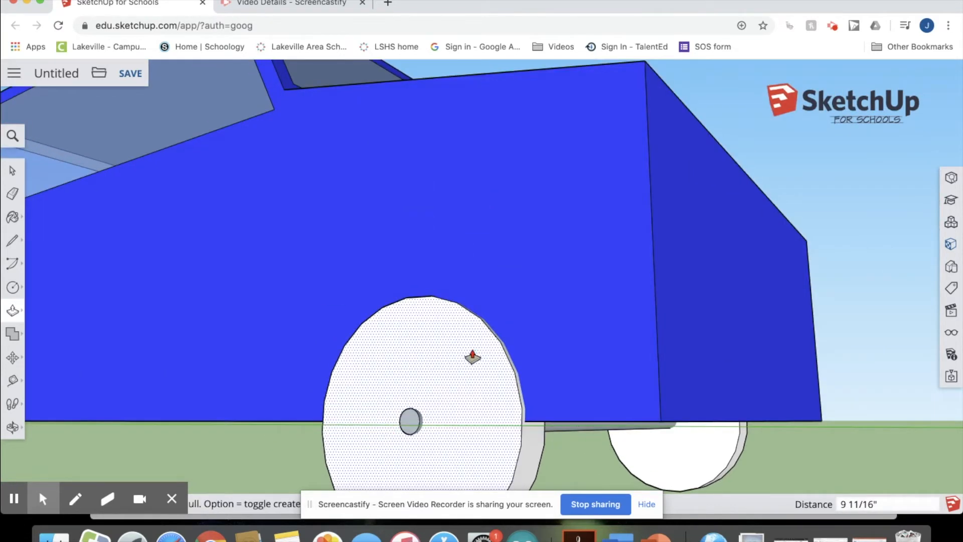
Paint the tread and outer face of one front wheel black.
middle_drag(871, 332, 492, 286)
scroll(500, 291, down, 3)
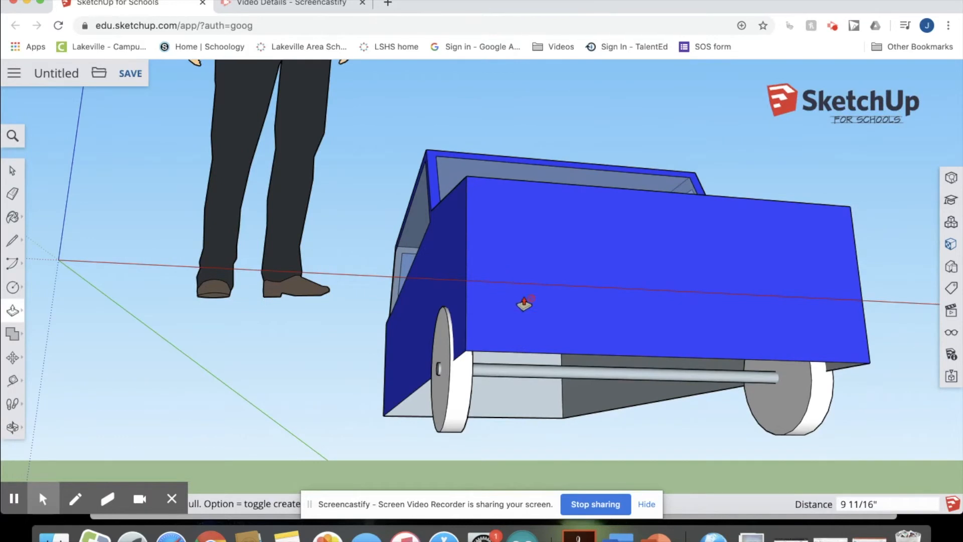
click(13, 171)
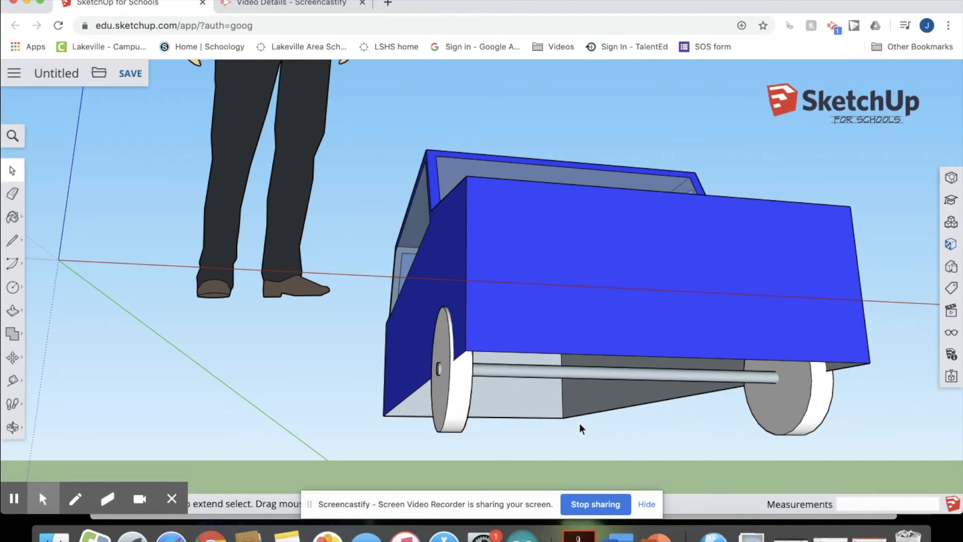
double_click(456, 378)
click(667, 442)
click(951, 247)
scroll(904, 368, down, 10)
scroll(904, 368, down, 10)
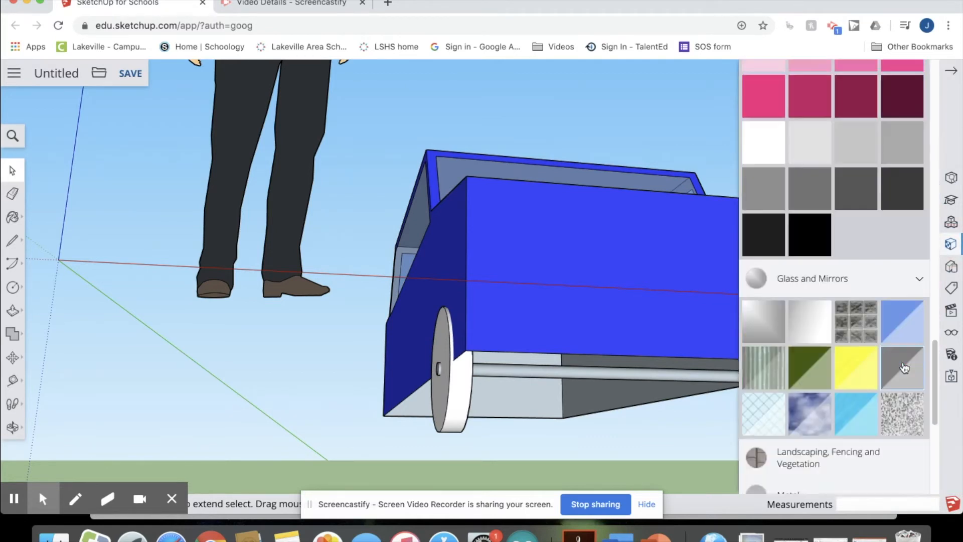
click(823, 246)
click(457, 386)
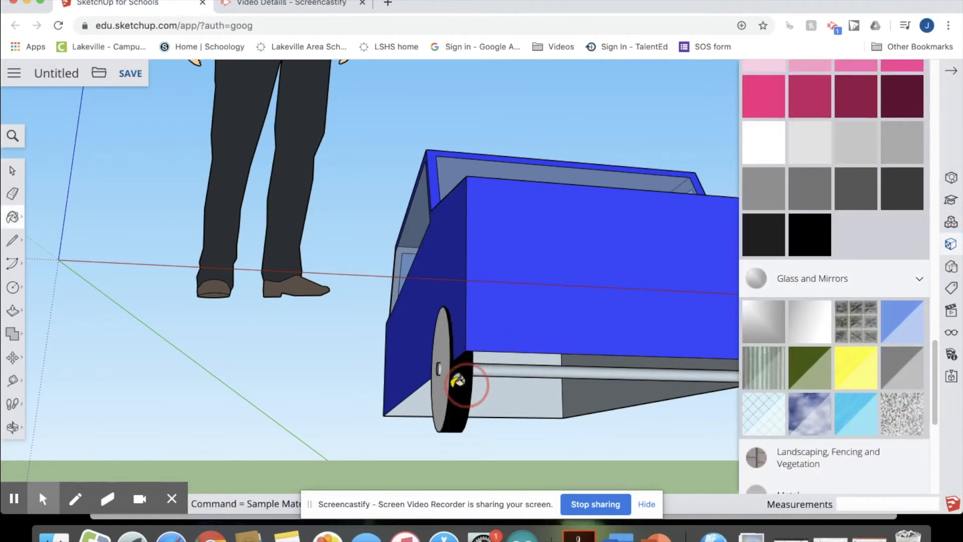
click(442, 390)
Paint the remaining faces of both front wheels black, including the opposite wheel's tread and outer face.
mouse_move(411, 398)
middle_down()
mouse_move(349, 392)
mouse_move(602, 408)
mouse_move(698, 393)
mouse_move(543, 393)
mouse_move(584, 361)
middle_up()
click(459, 398)
click(697, 389)
click(696, 388)
click(650, 362)
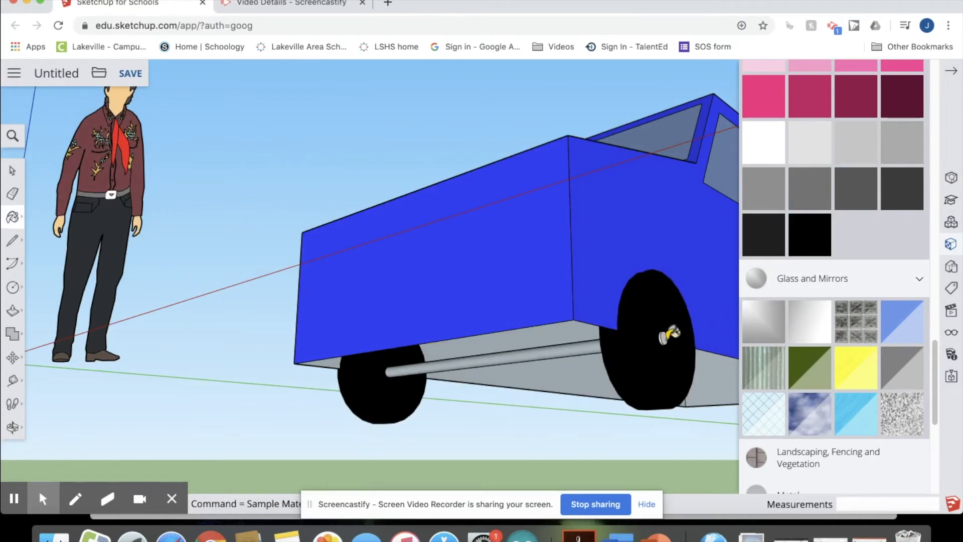
Paint the axle and its exposed end stubs light grey.
click(569, 346)
mouse_move(492, 340)
middle_down()
mouse_move(613, 361)
mouse_move(455, 351)
mouse_move(737, 371)
middle_up()
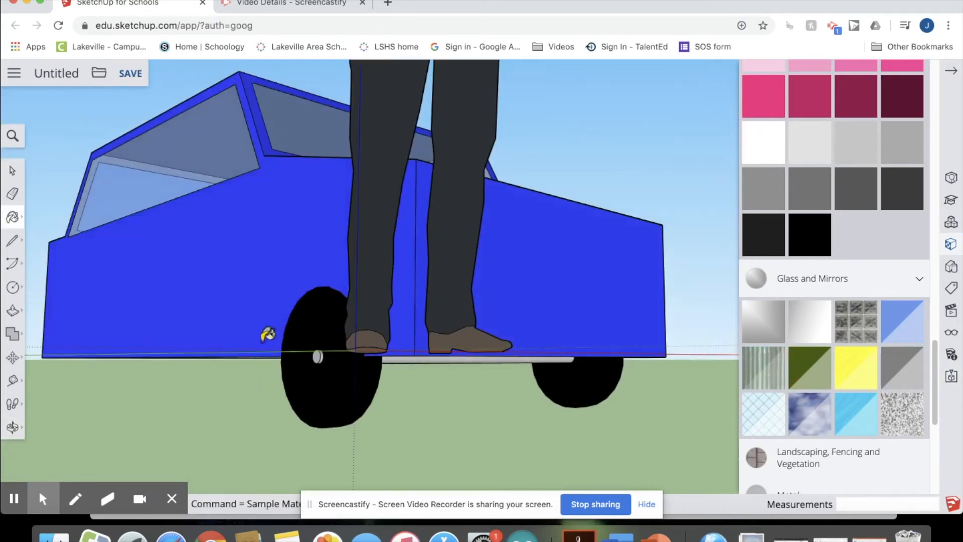
scroll(316, 354, up, 6)
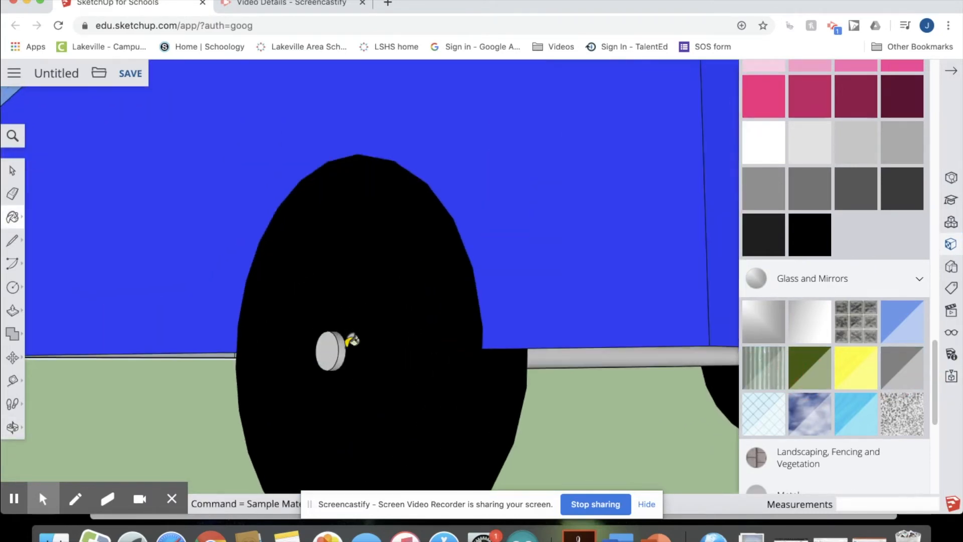
middle_drag(685, 380, 477, 360)
scroll(477, 360, down, 6)
mouse_move(631, 377)
middle_down()
mouse_move(315, 367)
mouse_move(495, 359)
mouse_move(571, 285)
mouse_move(544, 252)
middle_up()
click(534, 271)
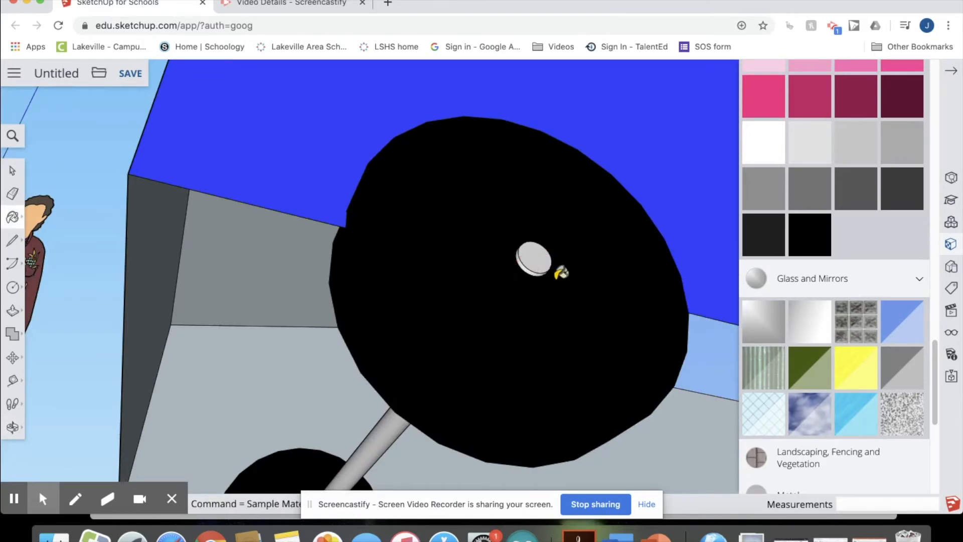
middle_drag(543, 277, 599, 417)
scroll(495, 303, down, 4)
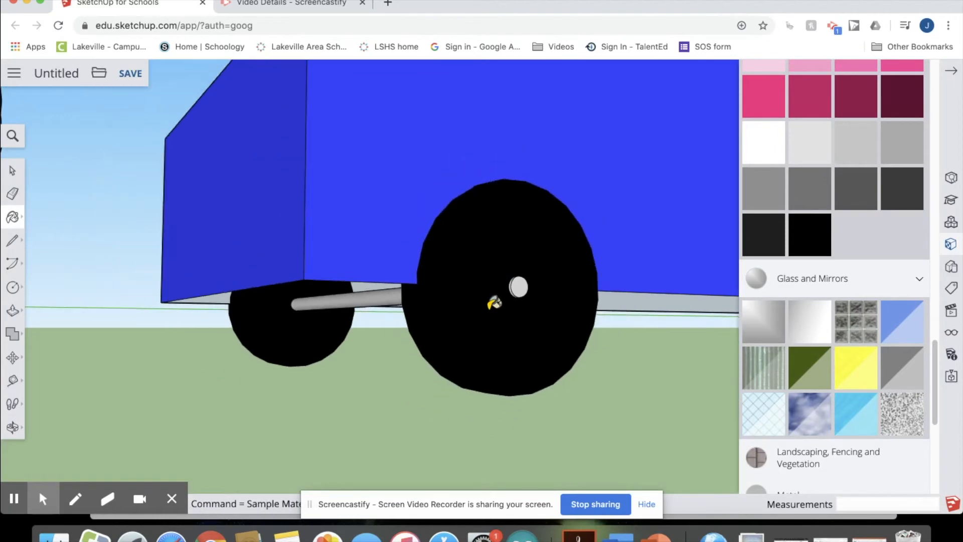
click(13, 171)
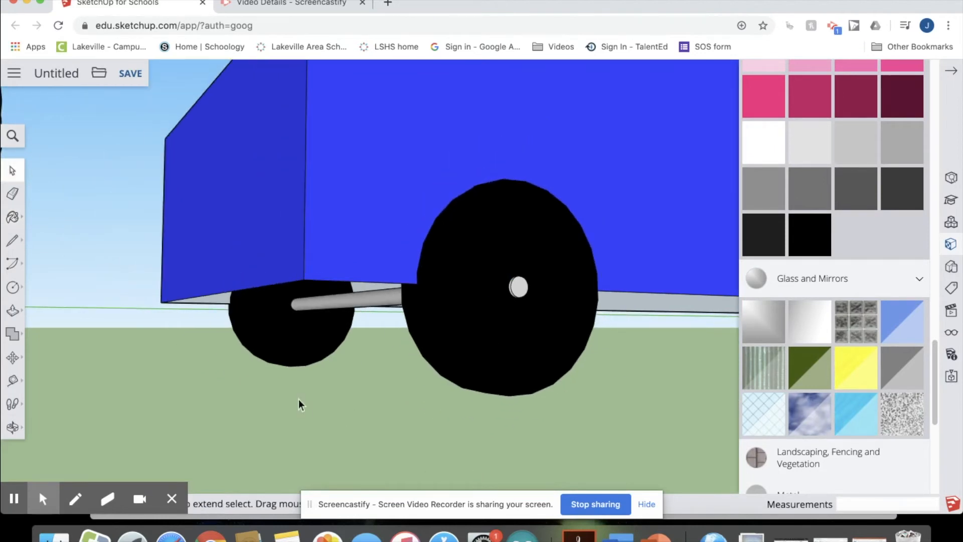
drag(263, 344, 546, 386)
click(482, 351)
double_click(481, 351)
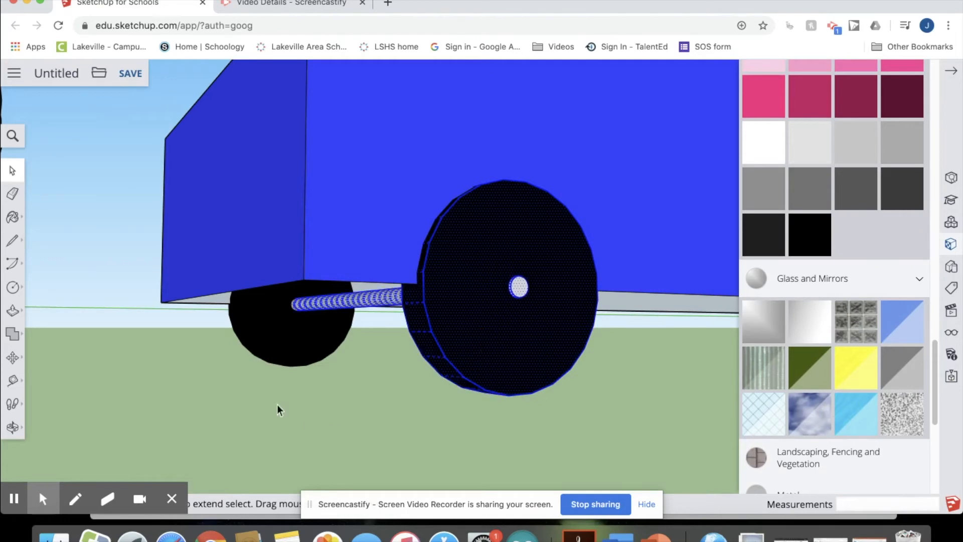
middle_drag(277, 409, 200, 351)
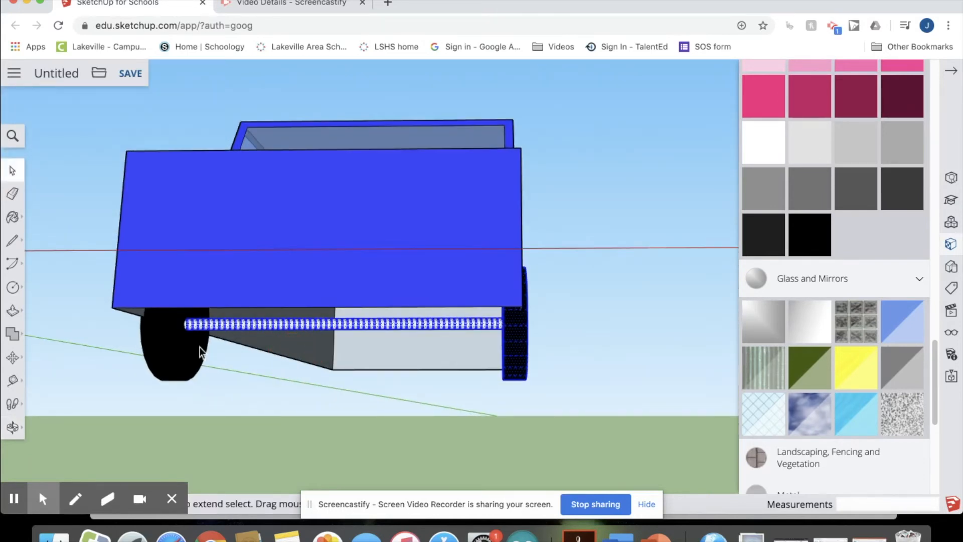
click(541, 348)
triple_click(525, 345)
click(519, 344)
triple_click(520, 344)
shift+triple_click(173, 350)
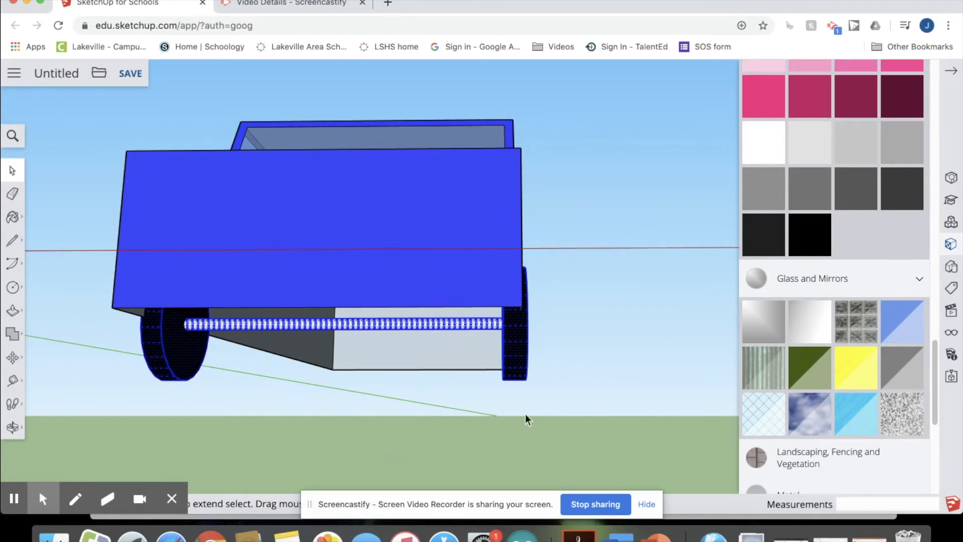
click(617, 359)
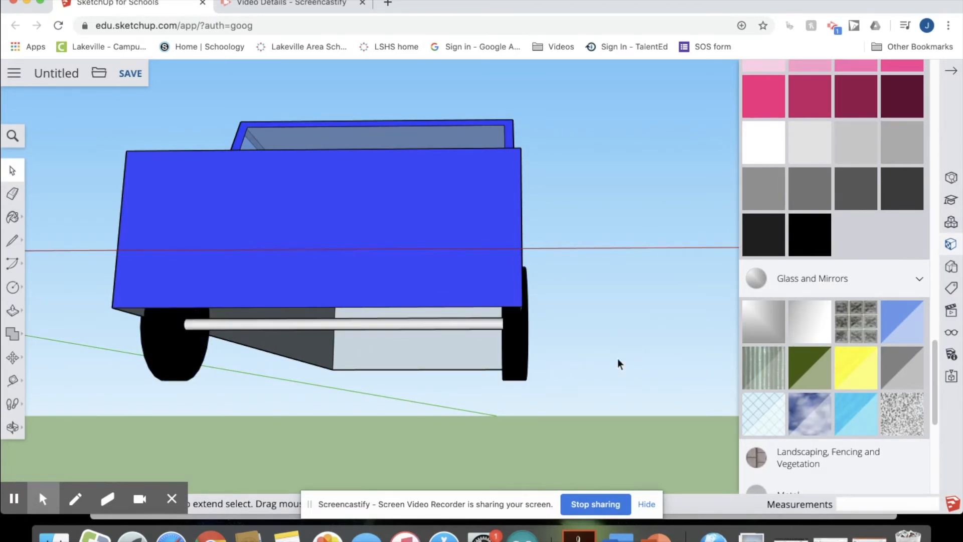
Select both front wheels together with the axle and make them one group.
triple_click(513, 337)
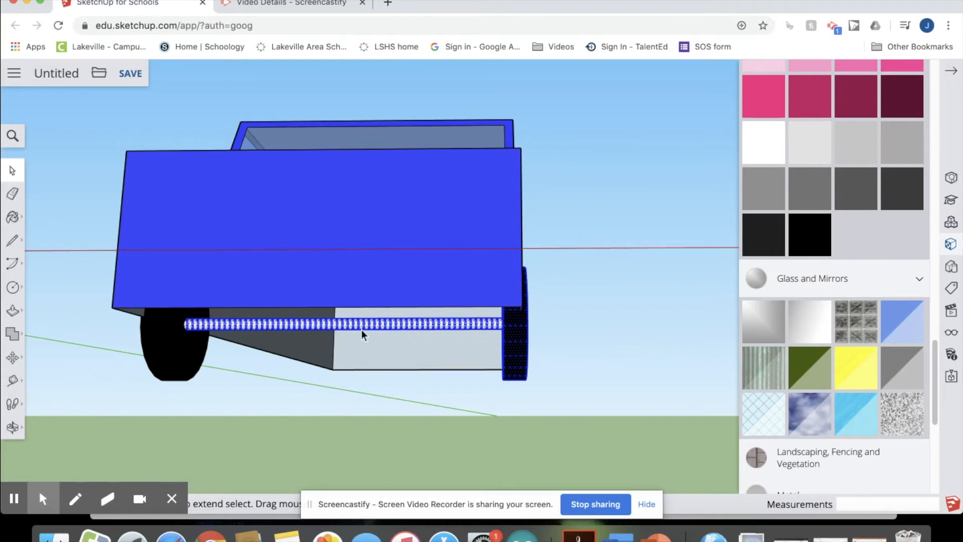
shift+triple_click(176, 348)
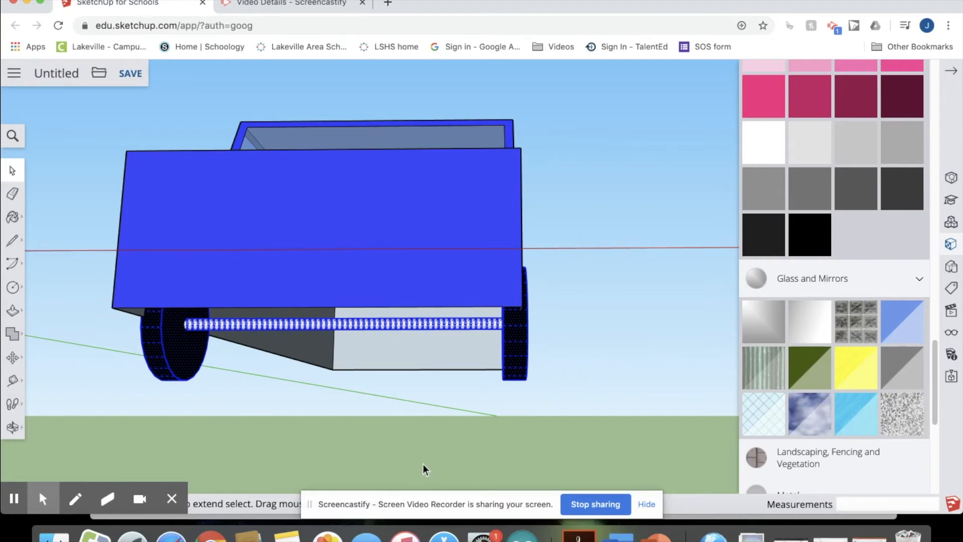
mouse_move(575, 397)
middle_down()
mouse_move(303, 389)
mouse_move(668, 423)
mouse_move(486, 394)
mouse_move(559, 387)
mouse_move(513, 380)
middle_up()
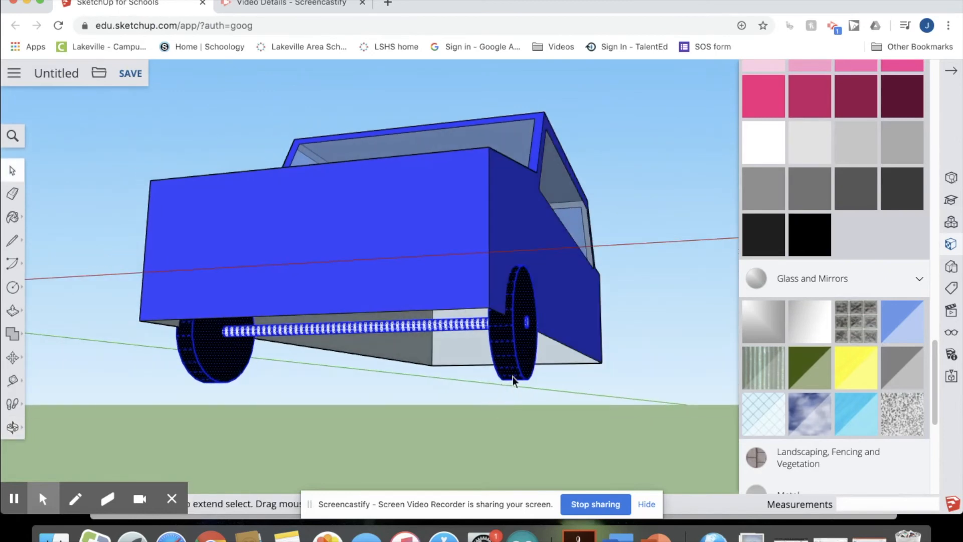
right_click(525, 363)
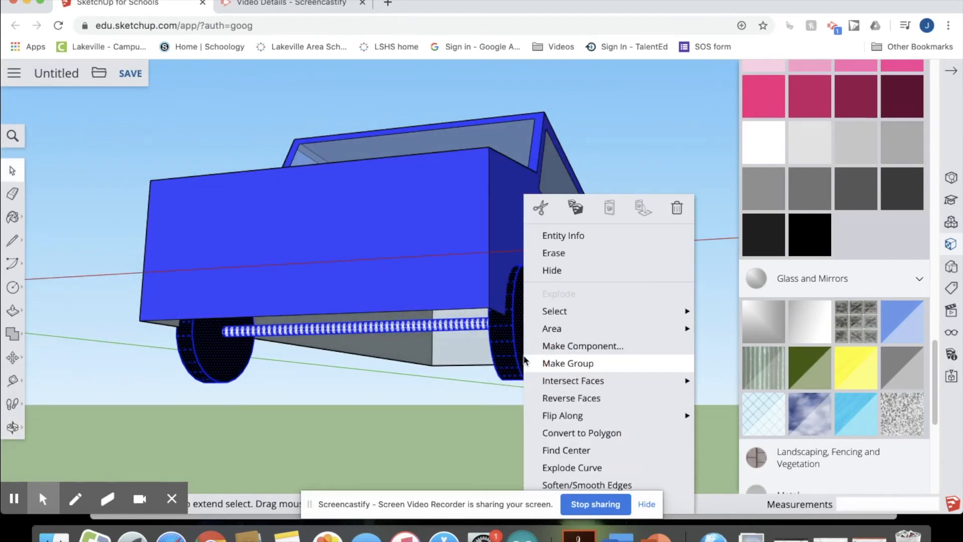
click(547, 368)
click(407, 431)
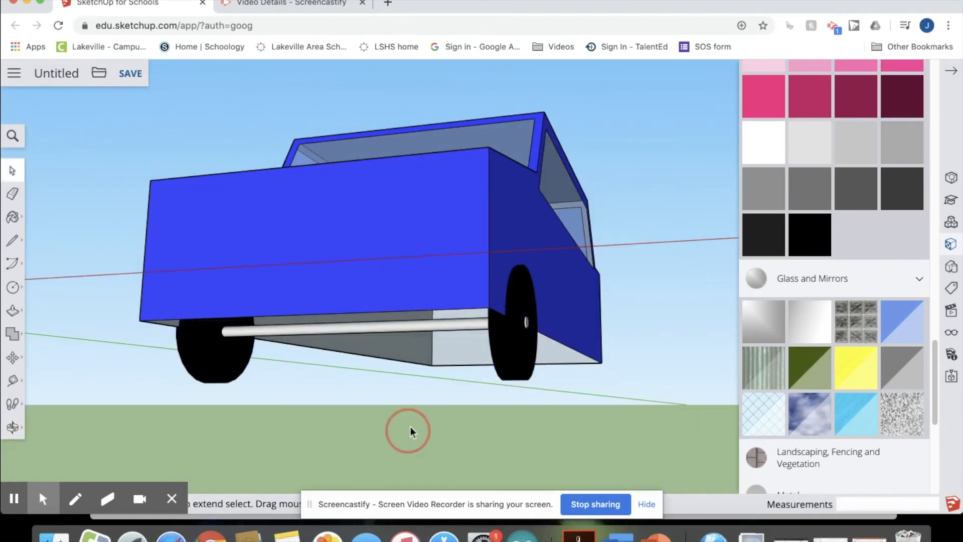
Copy the wheel-and-axle group and paste the copy beside the rear of the car.
click(520, 358)
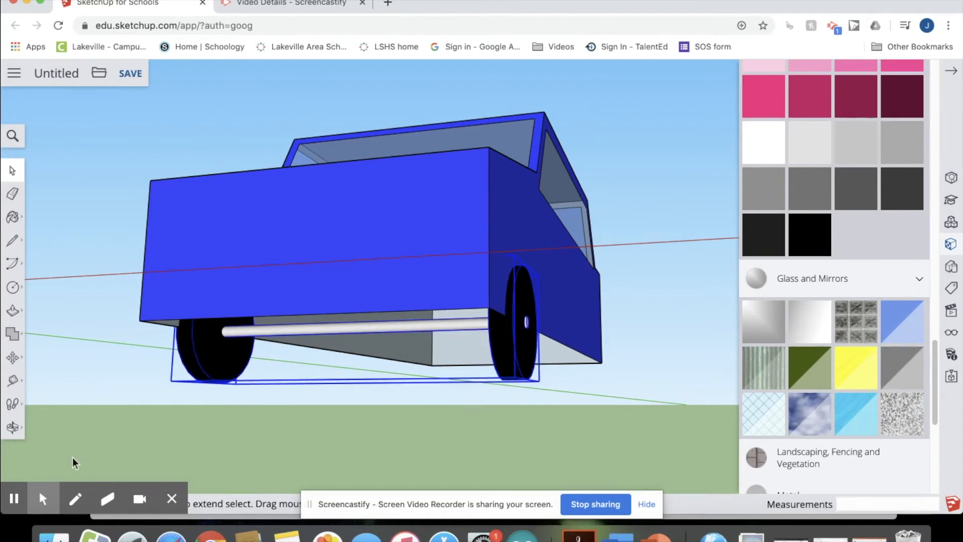
right_click(501, 348)
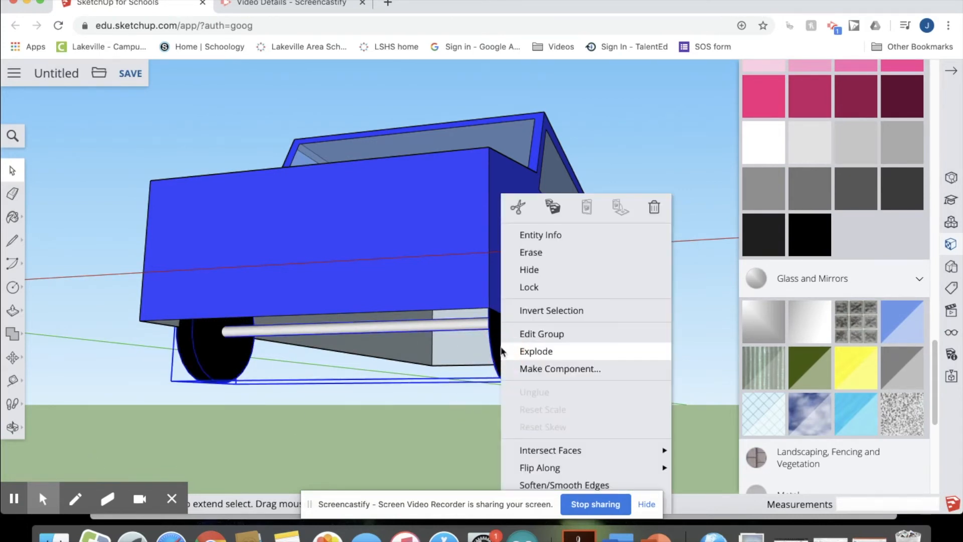
click(452, 410)
click(514, 338)
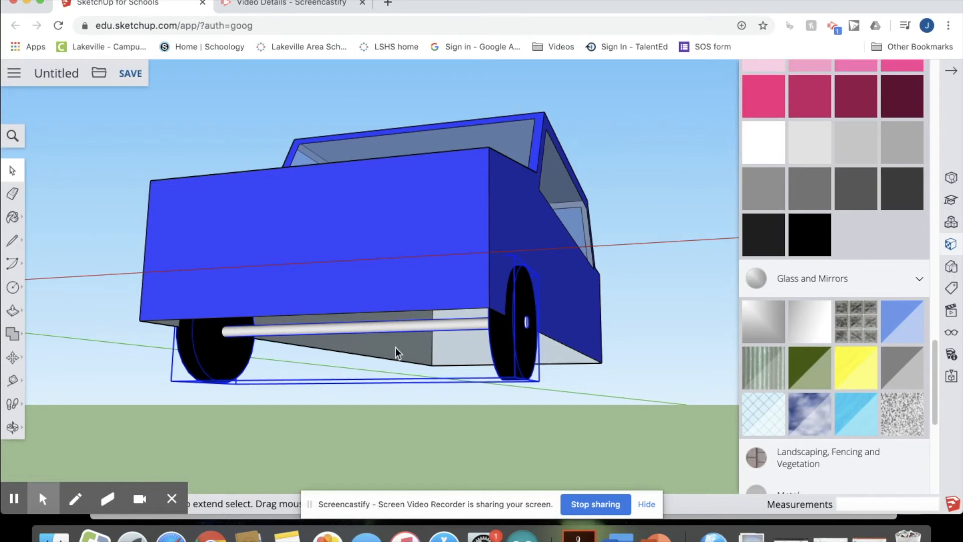
middle_drag(559, 408, 443, 421)
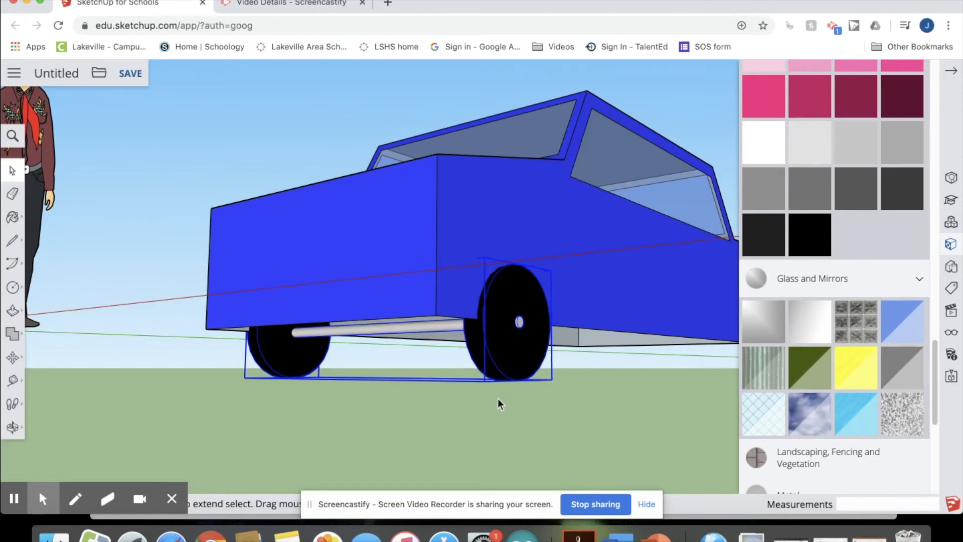
key(super+v)
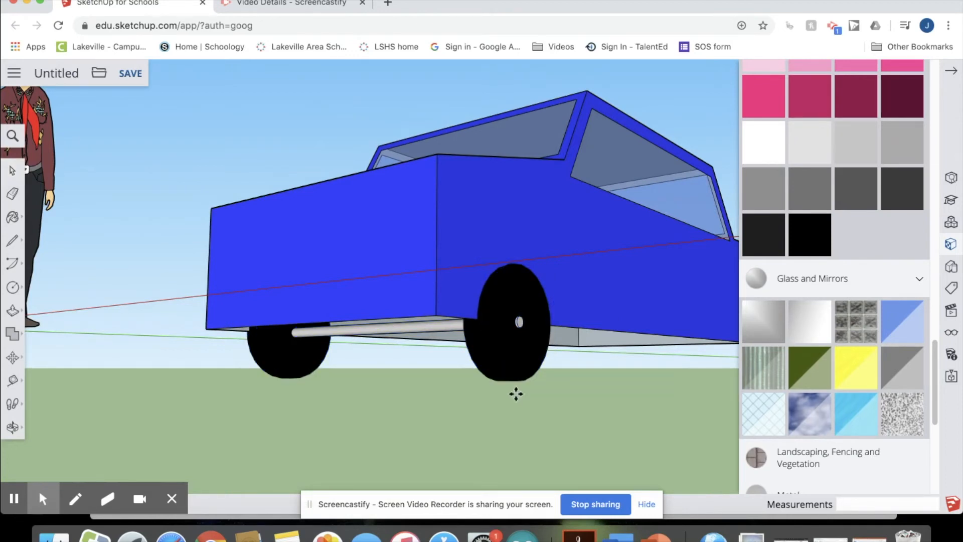
scroll(576, 411, down, 5)
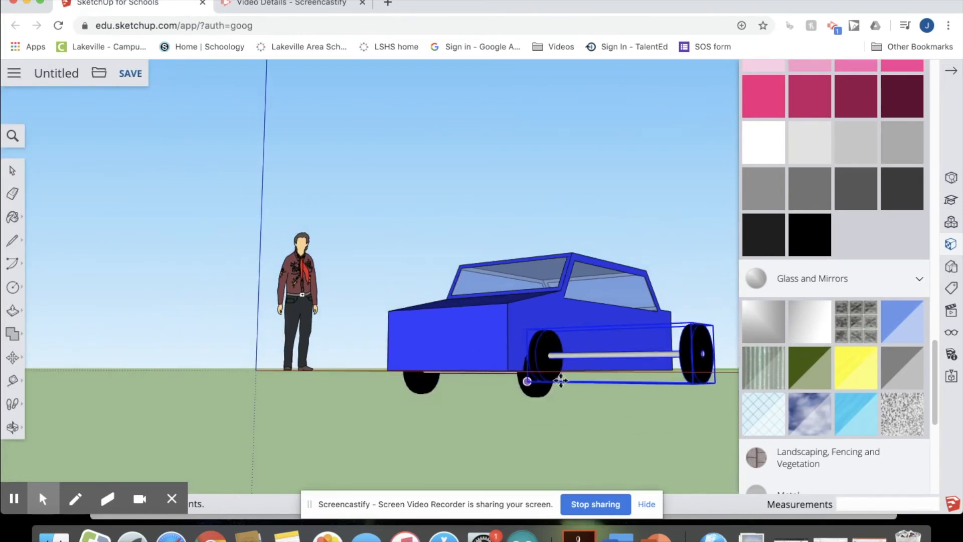
click(628, 369)
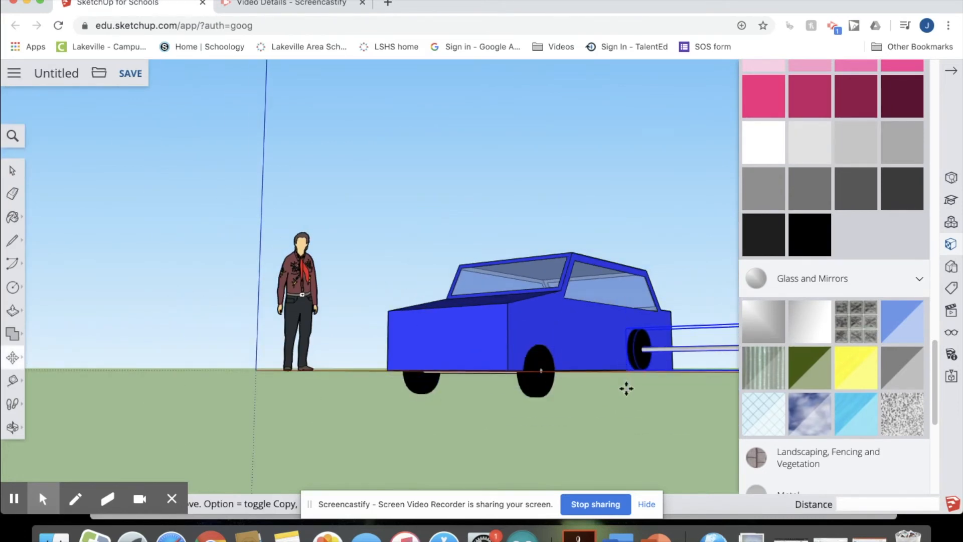
Move the copied wheel-and-axle group under the rear end of the car.
middle_drag(651, 409, 338, 368)
scroll(339, 368, down, 3)
middle_drag(324, 415, 367, 475)
click(370, 417)
click(502, 422)
drag(502, 422, 491, 408)
Move the rear wheel-and-axle group about 3 1/8" along the red axis to centre it across the car's width.
middle_drag(511, 445, 475, 290)
middle_drag(537, 385, 361, 344)
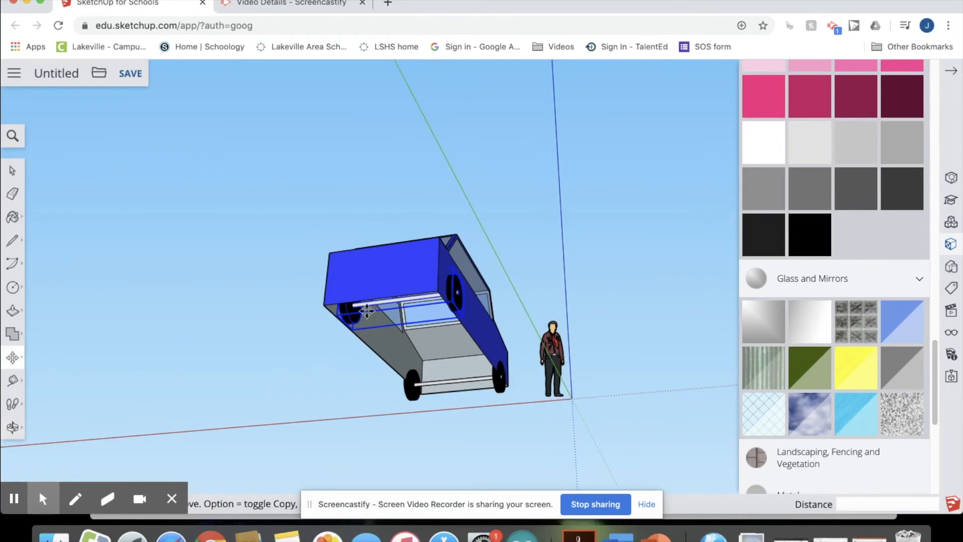
scroll(353, 300, up, 3)
scroll(352, 300, up, 1)
drag(425, 303, 418, 302)
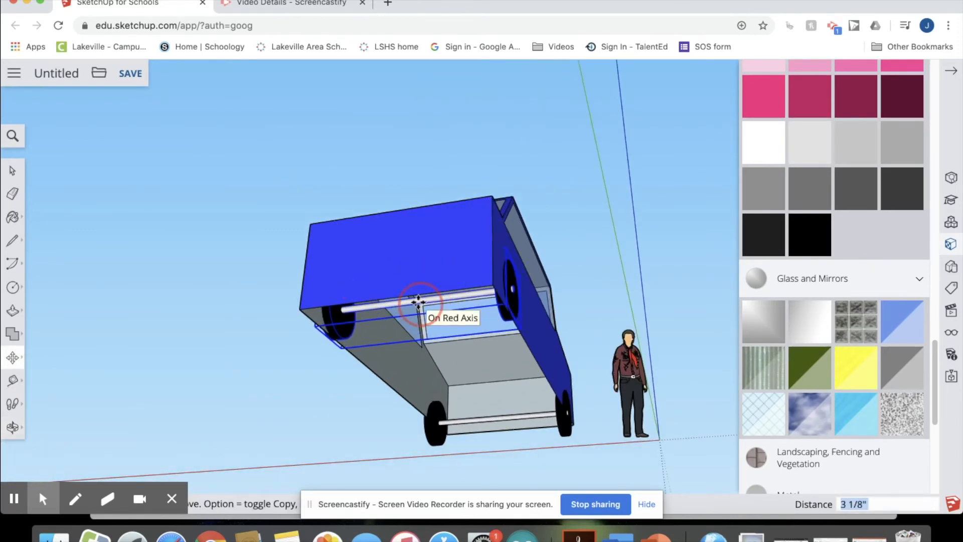
Shift the rear wheel-and-axle group slightly forward and down along the side of the car body.
middle_drag(423, 371, 154, 434)
scroll(154, 433, down, 1)
scroll(266, 350, down, 3)
scroll(267, 349, up, 3)
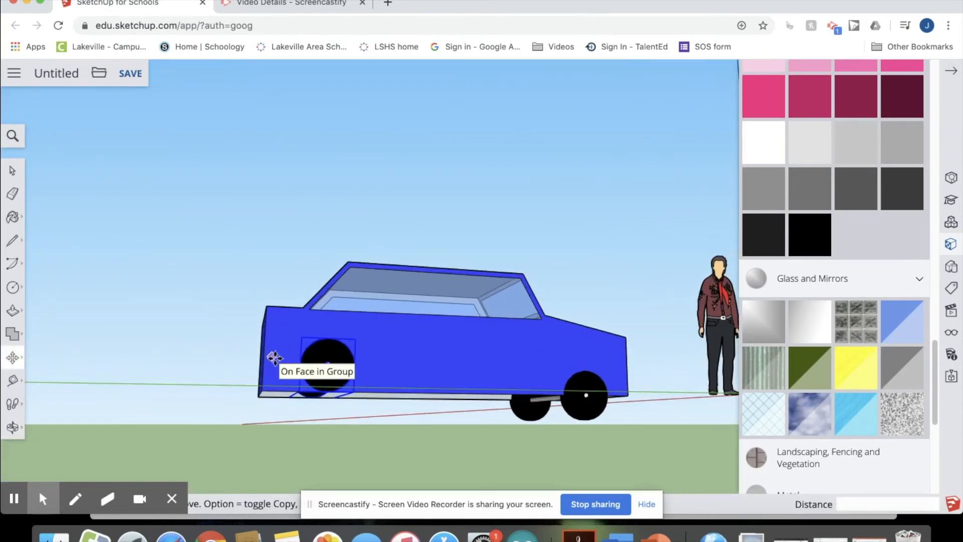
mouse_move(332, 357)
mouse_down()
mouse_move(333, 372)
mouse_move(387, 445)
mouse_move(338, 376)
mouse_move(340, 362)
mouse_up()
click(339, 365)
Lower the rear wheel-and-axle group vertically so both rear wheels extend below the car body like the front ones.
middle_drag(375, 404, 419, 417)
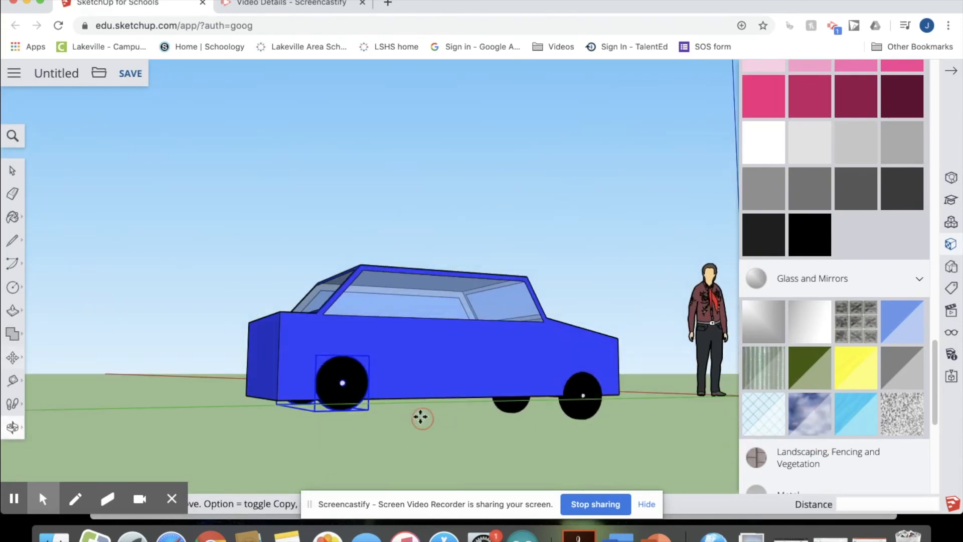
scroll(264, 387, down, 3)
scroll(264, 387, up, 4)
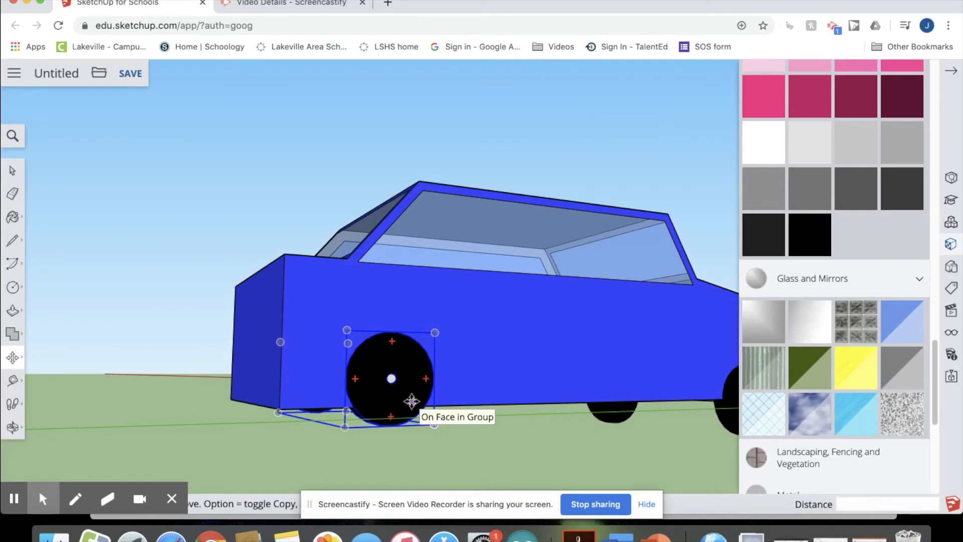
click(396, 400)
drag(394, 416, 391, 425)
click(517, 426)
click(521, 435)
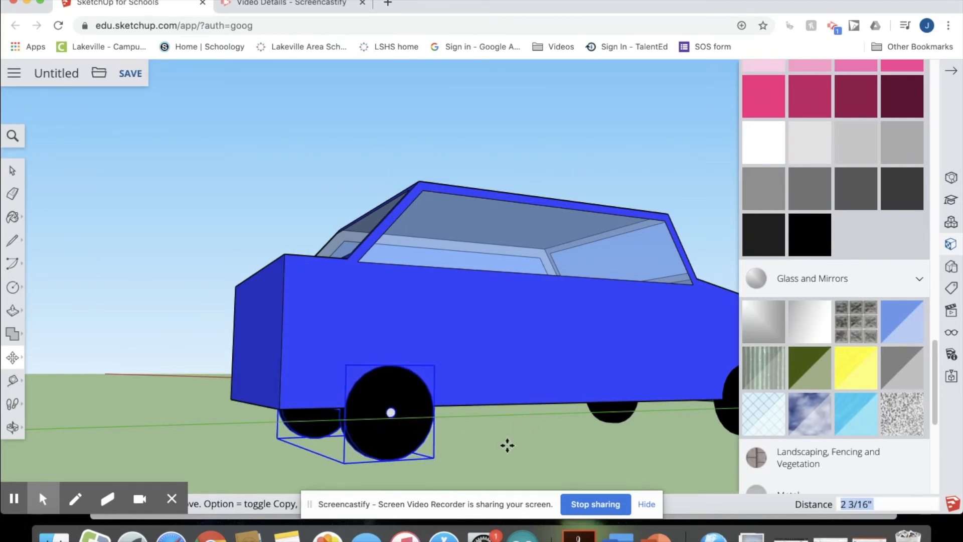
Open the car body group for editing and hide the materials list.
middle_drag(554, 445, 447, 433)
scroll(447, 433, down, 3)
middle_drag(570, 434, 146, 430)
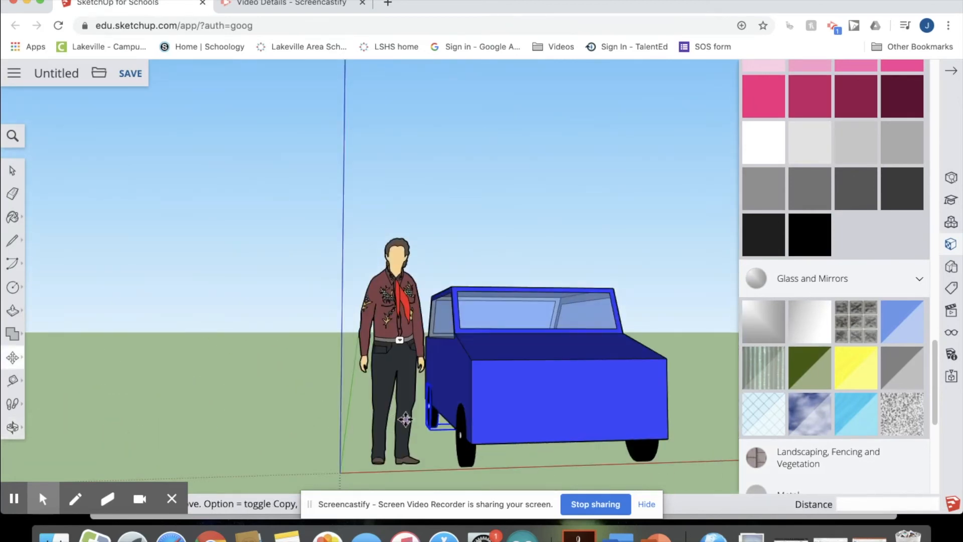
middle_drag(670, 321, 291, 376)
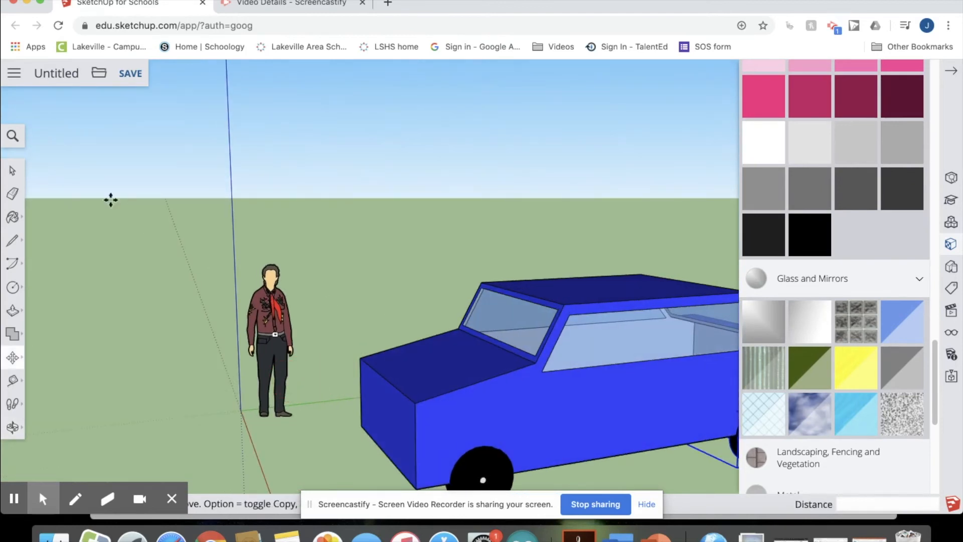
click(12, 171)
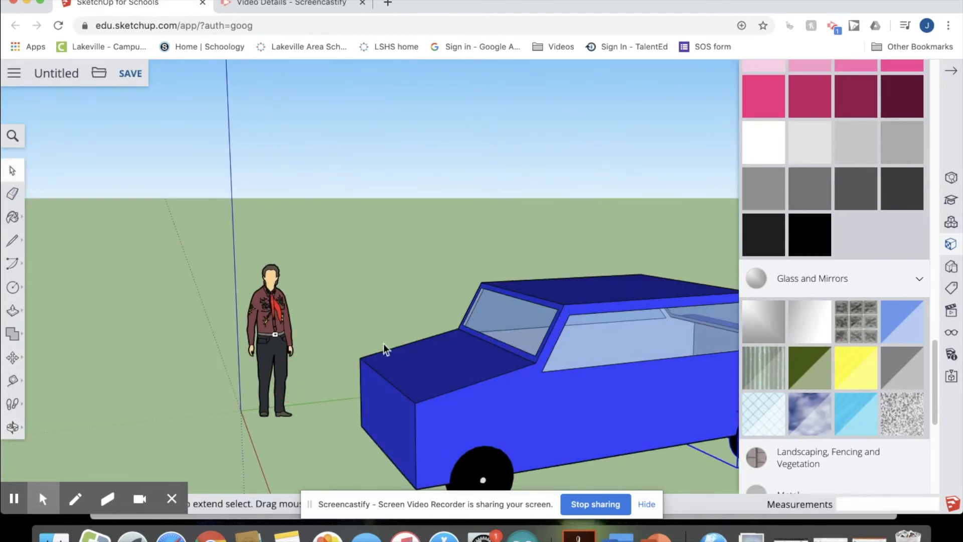
double_click(483, 371)
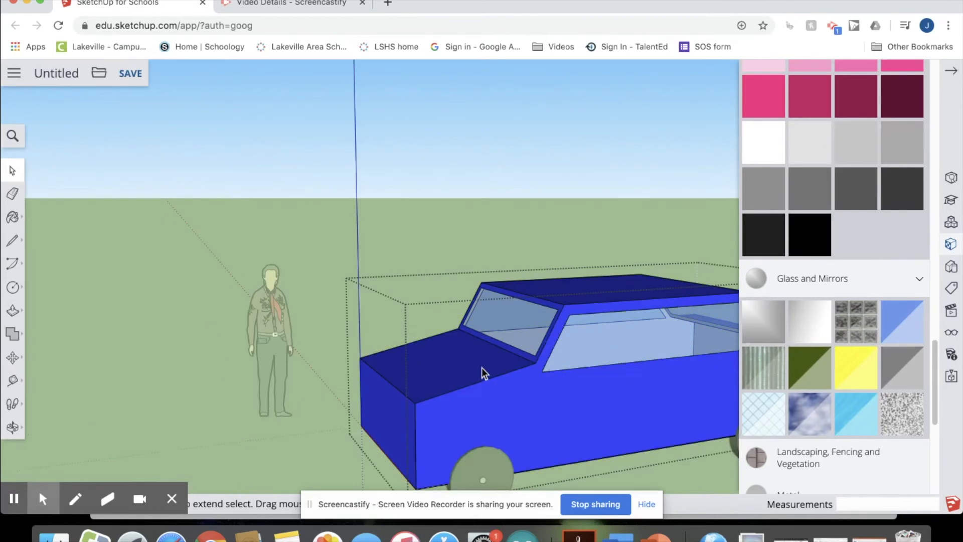
mouse_move(557, 299)
middle_down()
mouse_move(647, 350)
mouse_move(560, 316)
middle_up()
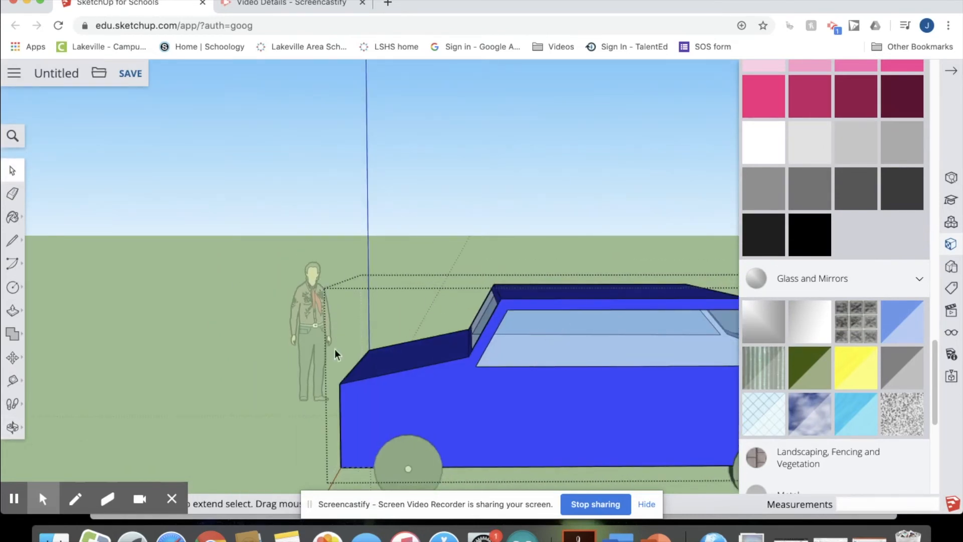
click(954, 74)
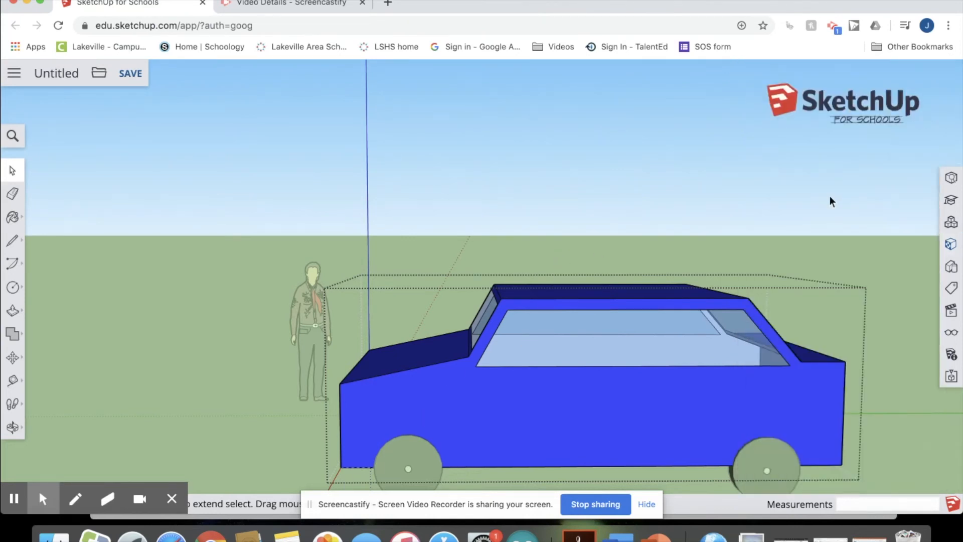
middle_drag(777, 217, 654, 106)
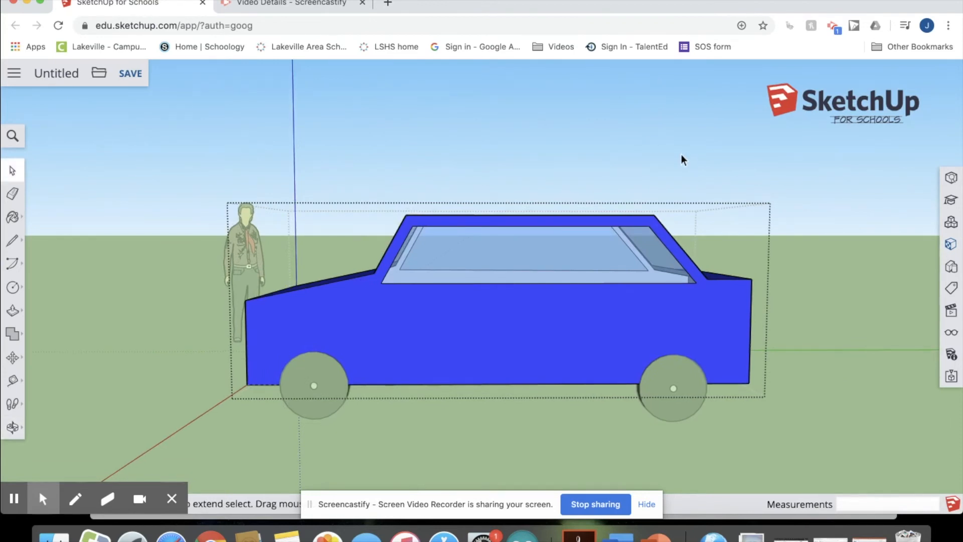
middle_drag(510, 197, 859, 244)
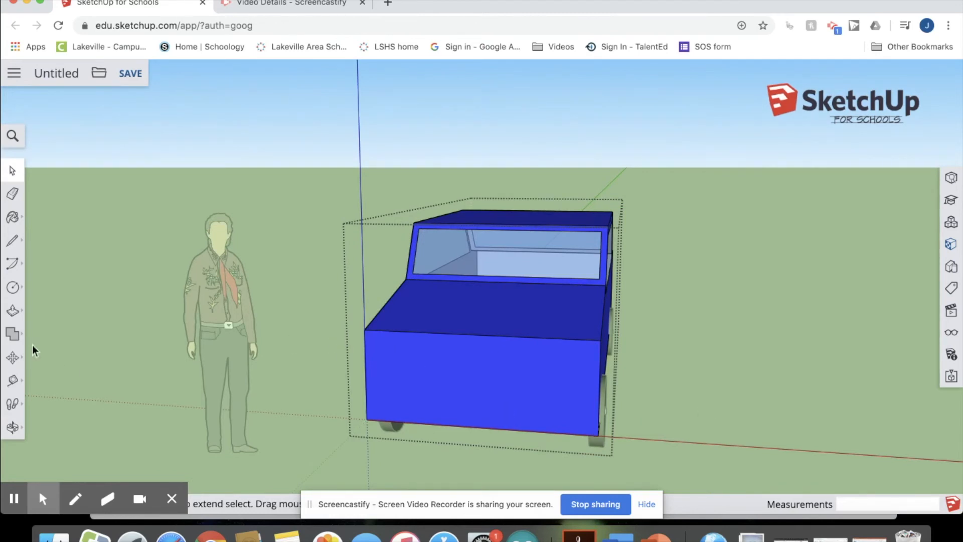
Draw a horizontal line across the full width of the car's front face, just above its lower edge.
click(15, 241)
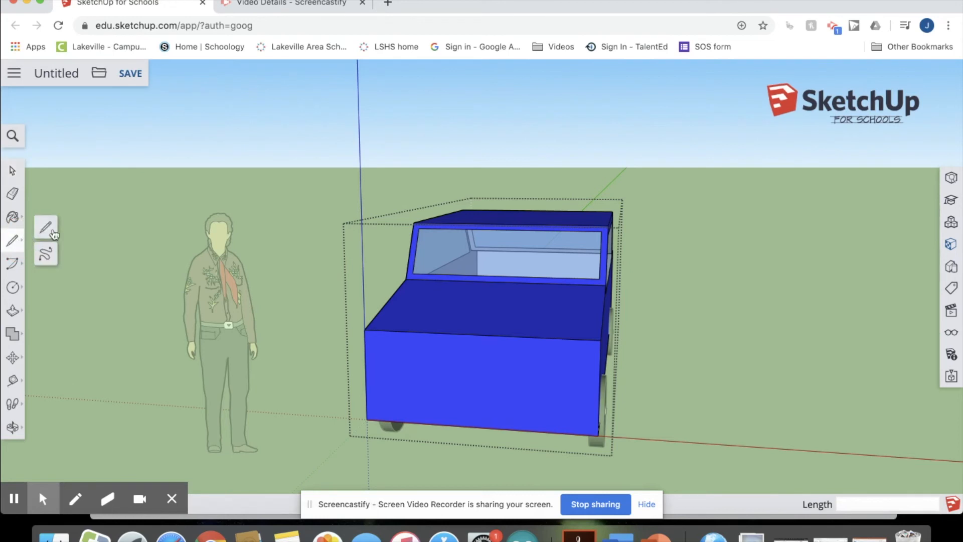
click(367, 397)
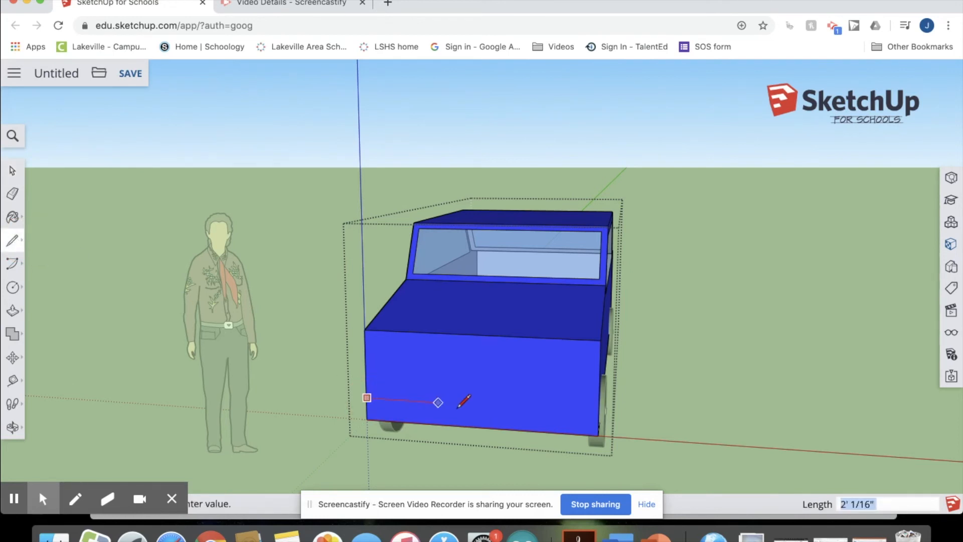
click(598, 412)
Draw a slanted line on each side of the car from the bumper line's end down to the lower edge near the front wheel.
middle_drag(672, 404, 507, 368)
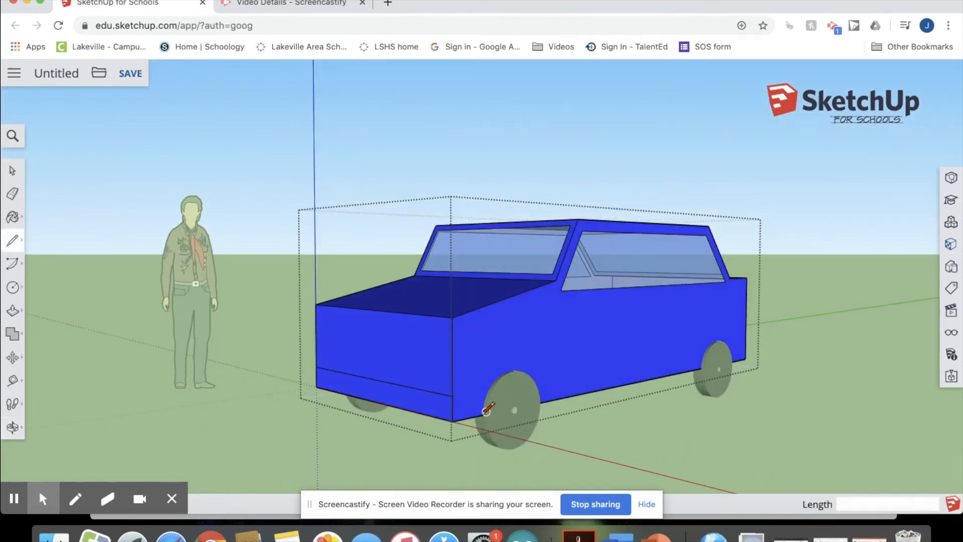
click(454, 396)
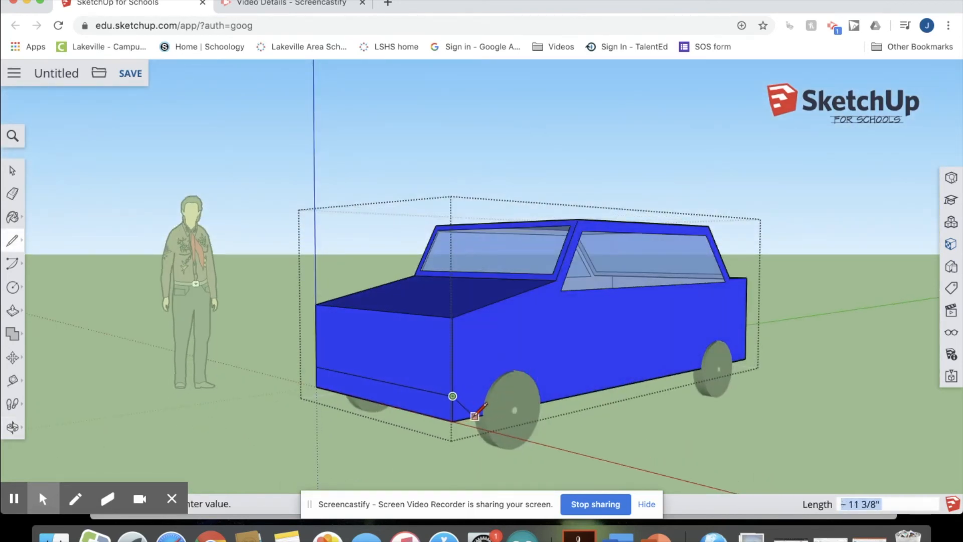
middle_drag(409, 409, 693, 398)
click(592, 384)
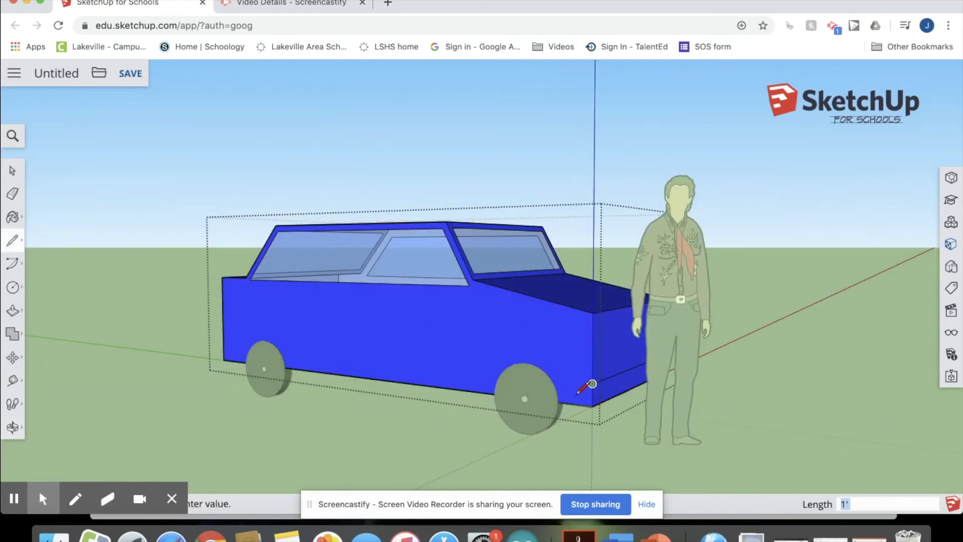
click(569, 403)
mouse_move(589, 389)
middle_down()
mouse_move(408, 378)
mouse_move(290, 350)
mouse_move(180, 357)
middle_up()
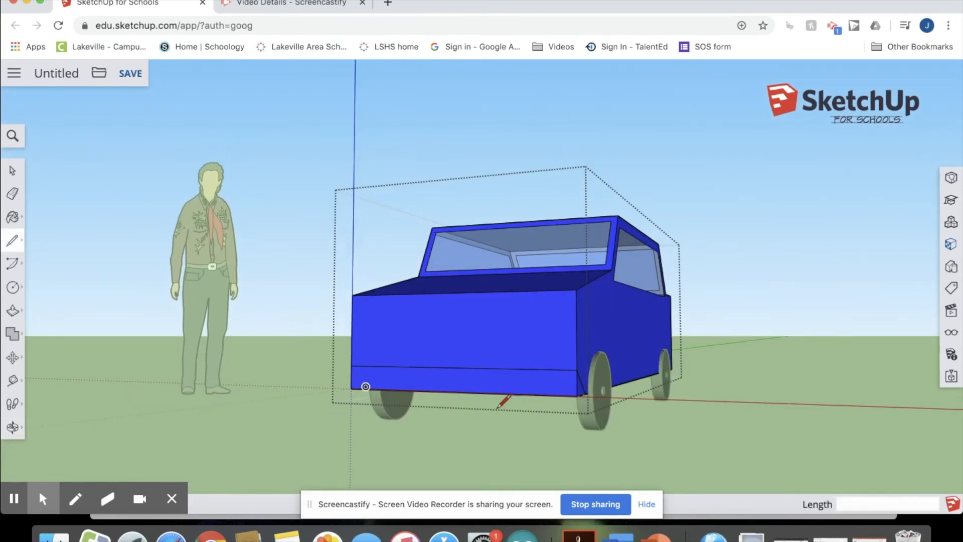
Outline two headlights in the front face's upper corners with diagonal lines, and divide each with a short vertical line.
mouse_move(482, 377)
middle_down()
mouse_move(369, 380)
mouse_move(423, 391)
mouse_move(693, 393)
mouse_move(581, 392)
mouse_move(652, 401)
middle_up()
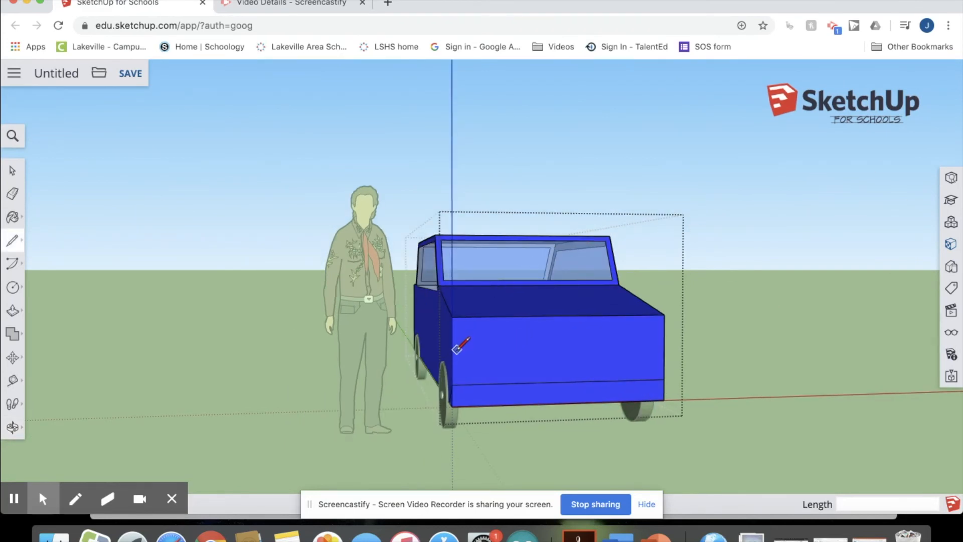
click(519, 317)
click(607, 316)
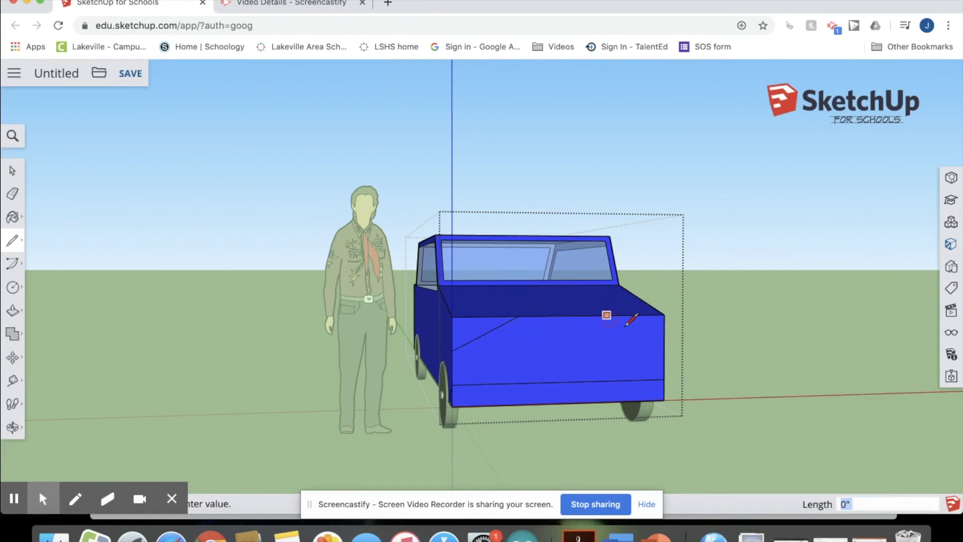
click(485, 316)
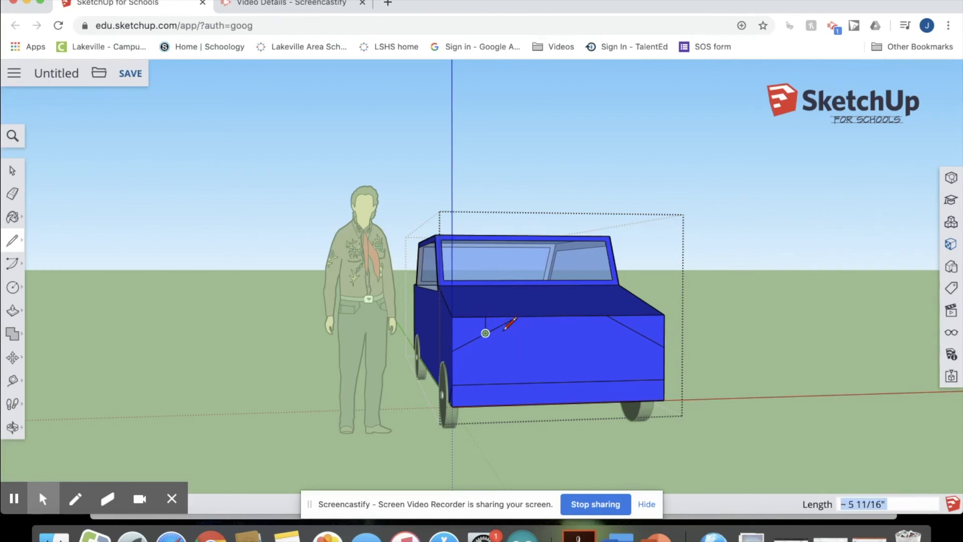
click(636, 331)
Draw a licence plate rectangle about 1' 3 7/8" by 6 3/8" across the front bumper line and erase the line inside it.
click(13, 287)
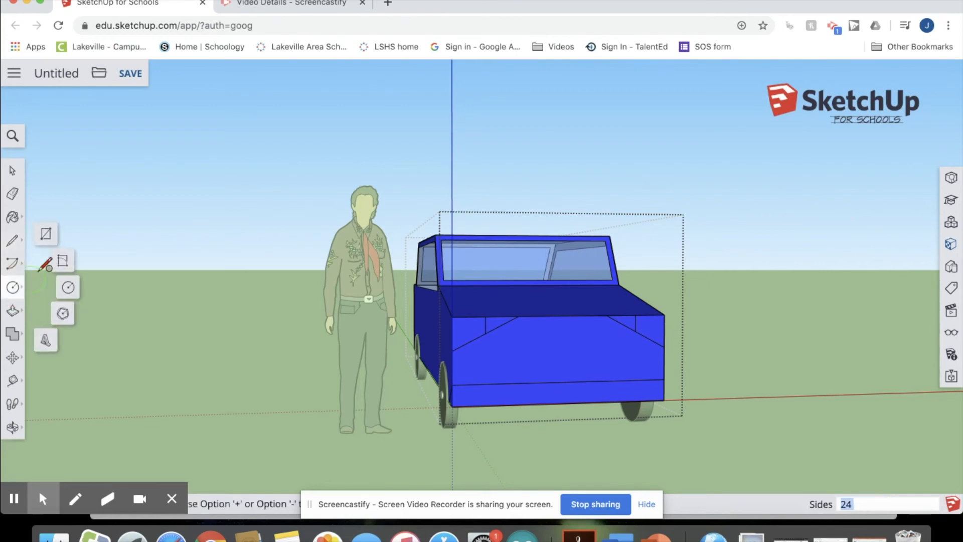
click(44, 237)
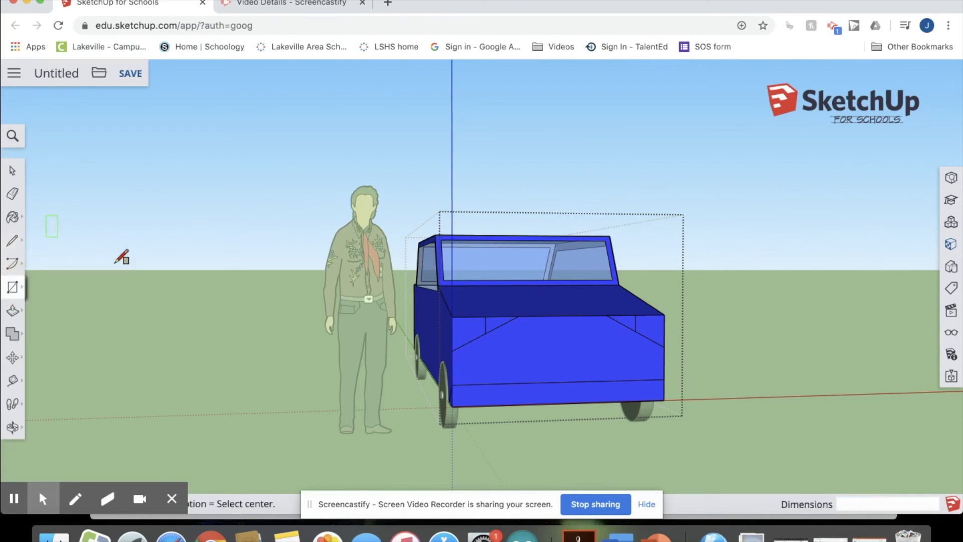
click(545, 373)
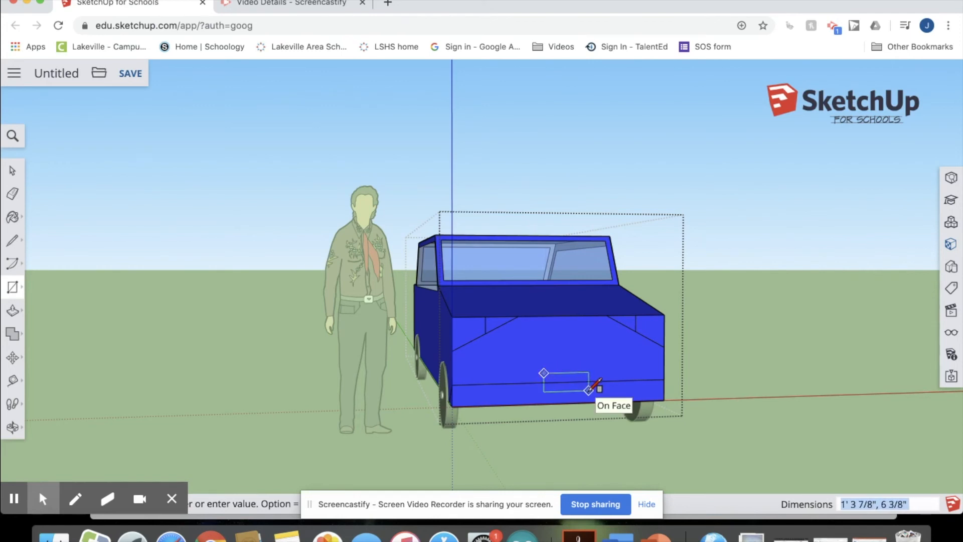
click(589, 390)
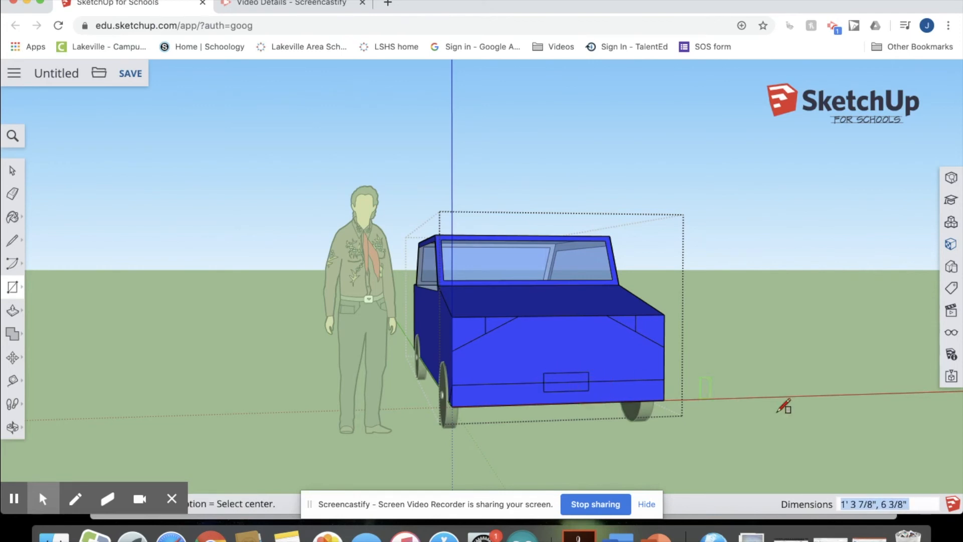
click(12, 193)
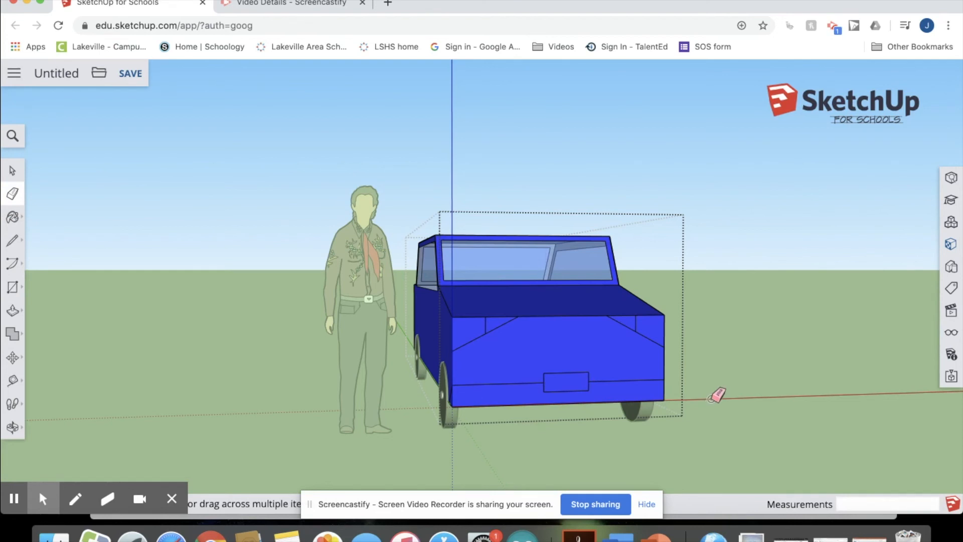
Paint the inner sections of both headlights orange and the outer sections bright yellow.
click(945, 251)
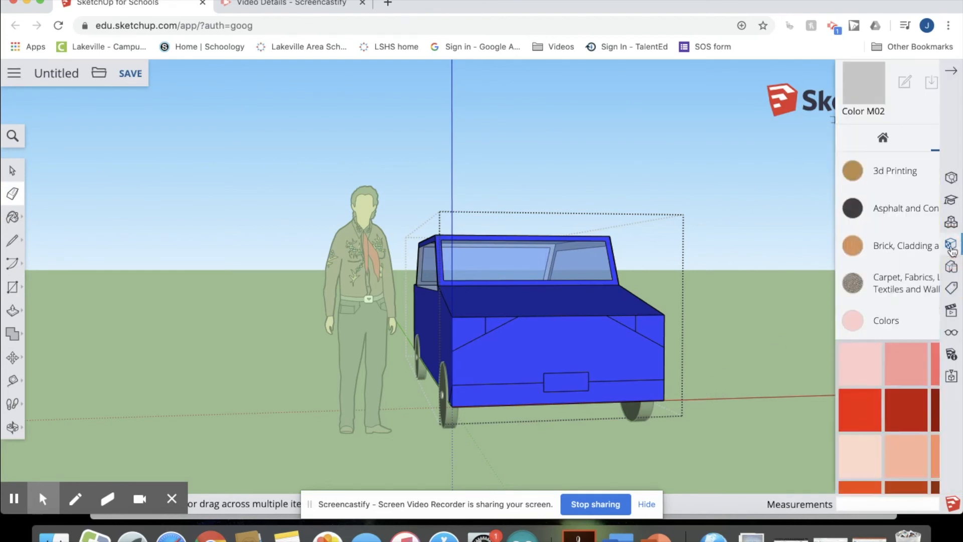
scroll(900, 424, down, 4)
scroll(908, 419, down, 3)
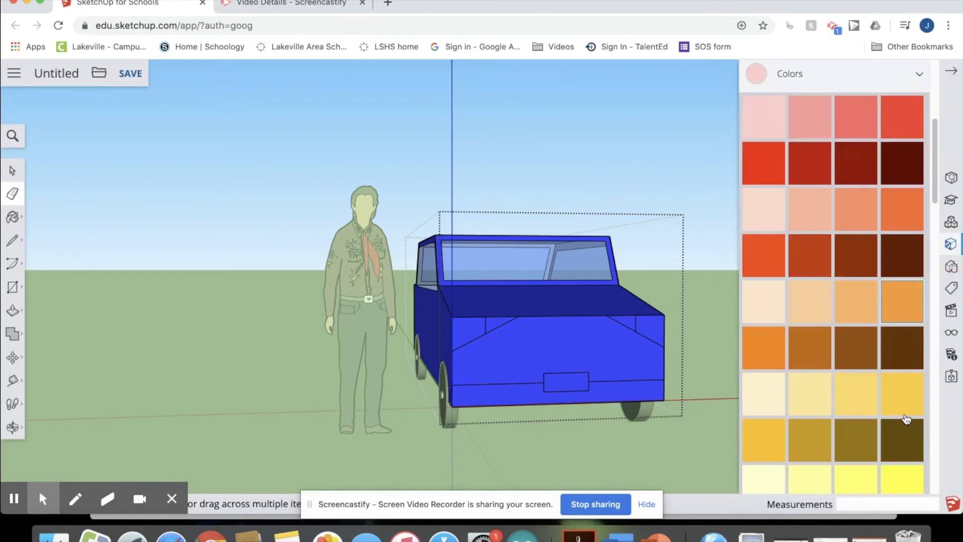
click(767, 345)
click(501, 320)
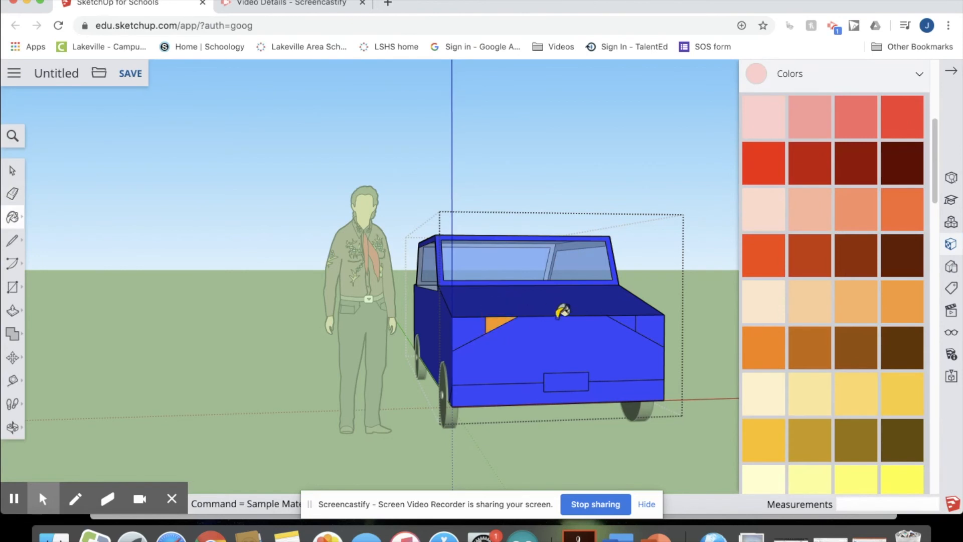
click(621, 313)
click(898, 477)
click(644, 326)
click(480, 322)
Paint the front licence plate pale cyan.
scroll(810, 394, down, 10)
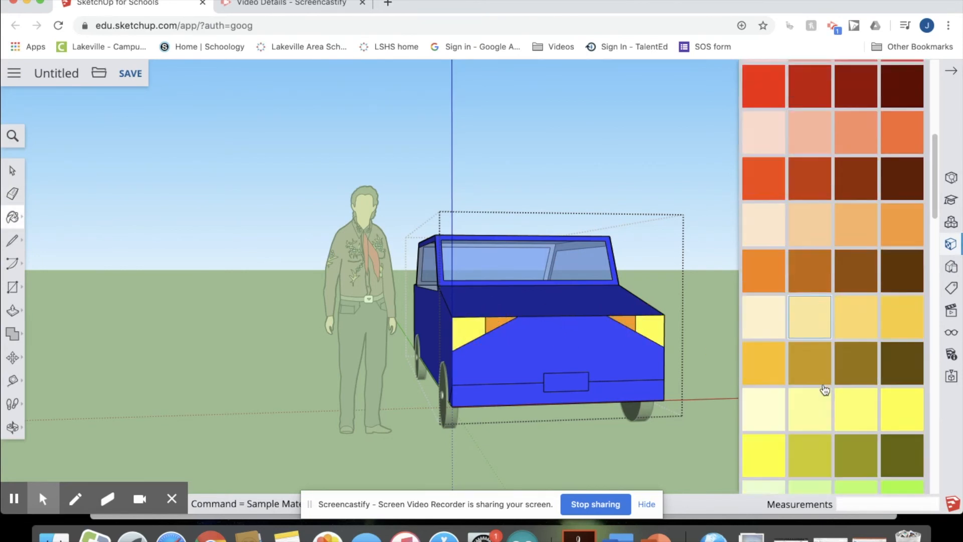
click(809, 326)
click(564, 375)
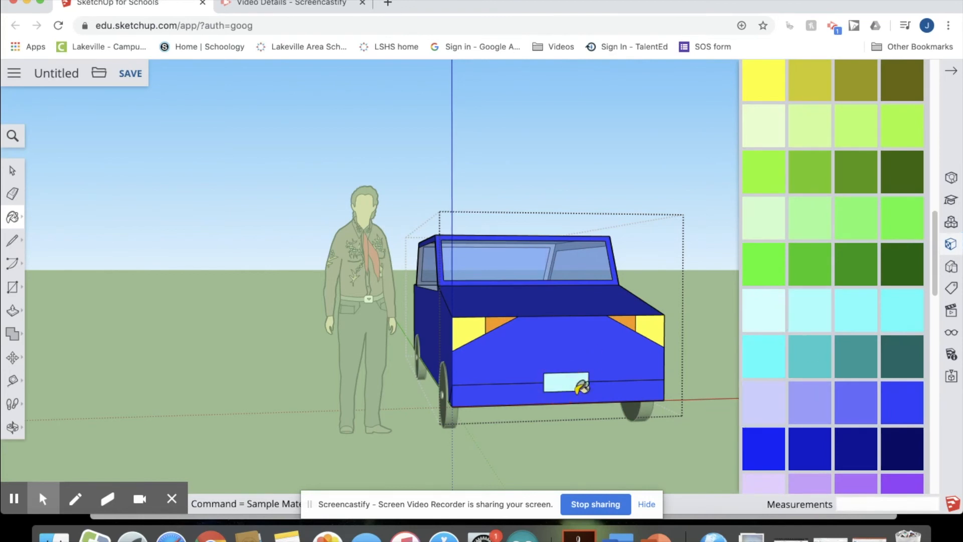
Paint the bumper strip on the car's front face medium-dark grey.
scroll(878, 383, down, 5)
scroll(878, 384, down, 3)
click(808, 418)
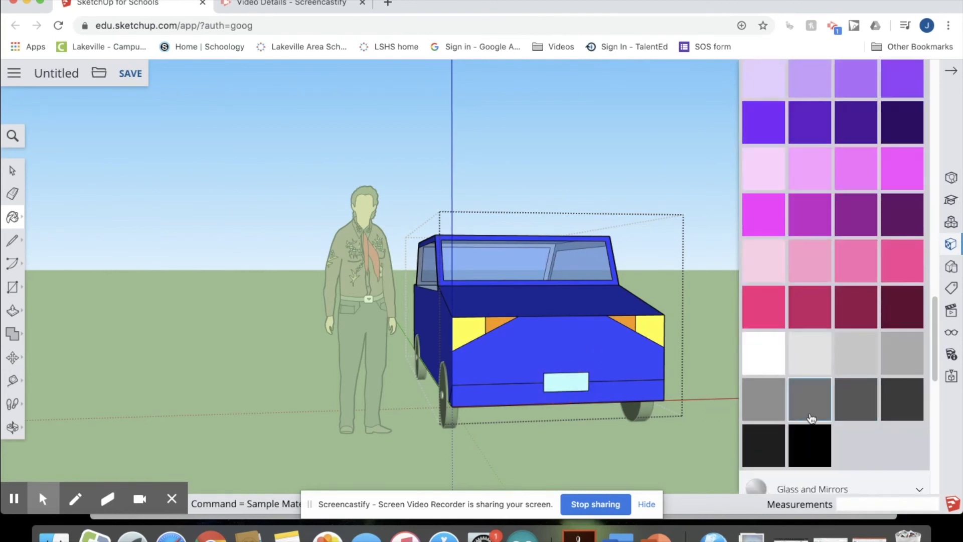
click(608, 390)
mouse_move(616, 418)
middle_down()
mouse_move(525, 421)
mouse_move(574, 409)
middle_up()
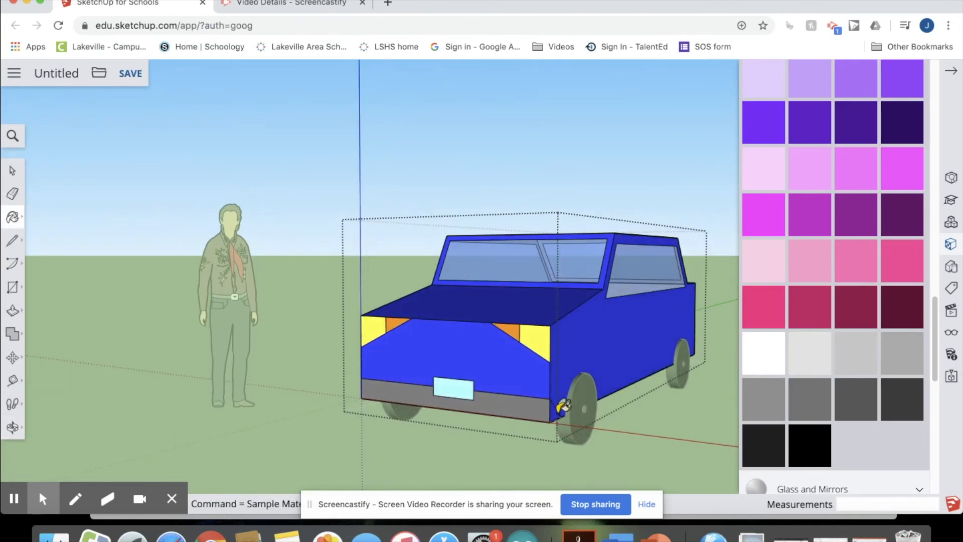
Paint the triangular bumper corners on both sides of the car's front end the same medium-dark grey as the bumper strip.
middle_drag(541, 400, 722, 393)
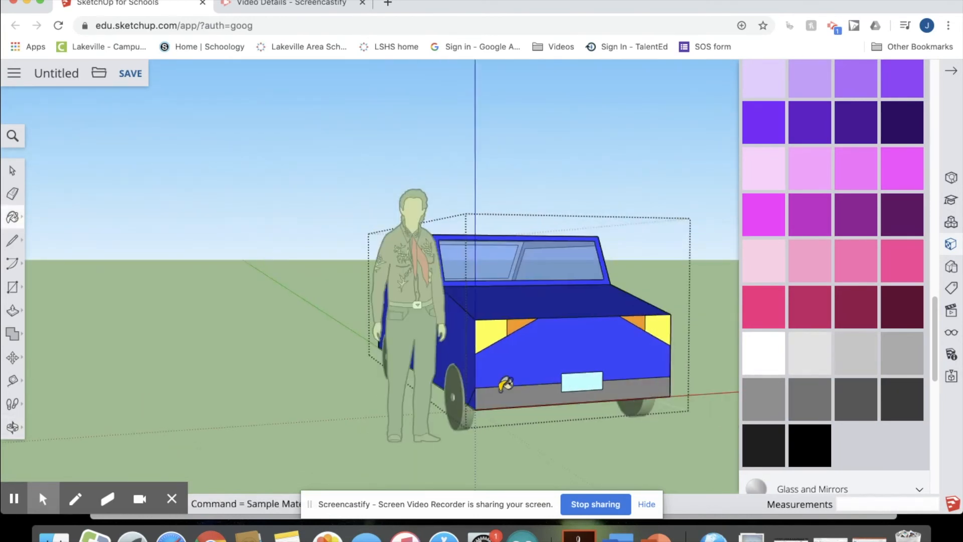
middle_drag(604, 376, 295, 415)
middle_drag(599, 406, 355, 392)
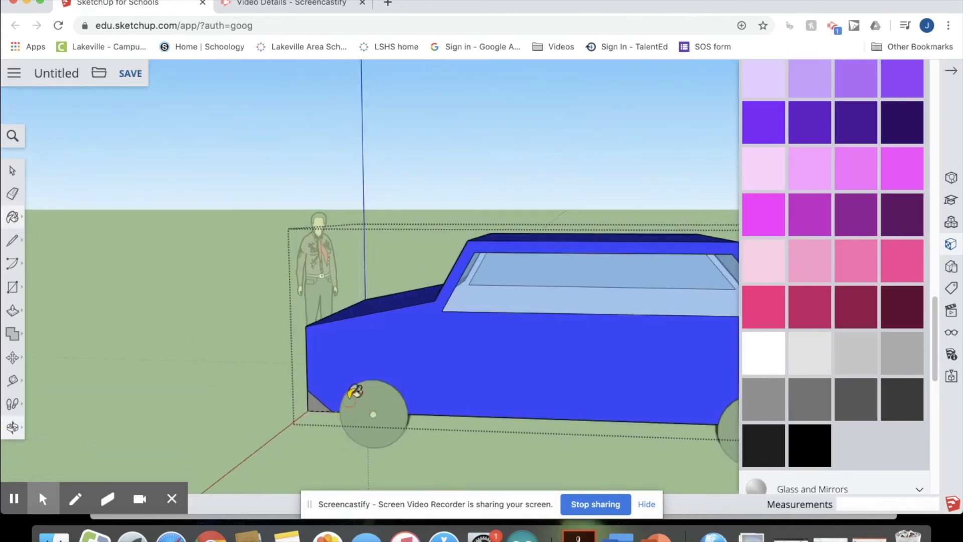
Draw three vertical door lines down the car's side, from the hood's rear corner, the middle of the roof (5' long) and near the roof's rear end.
scroll(452, 386, down, 5)
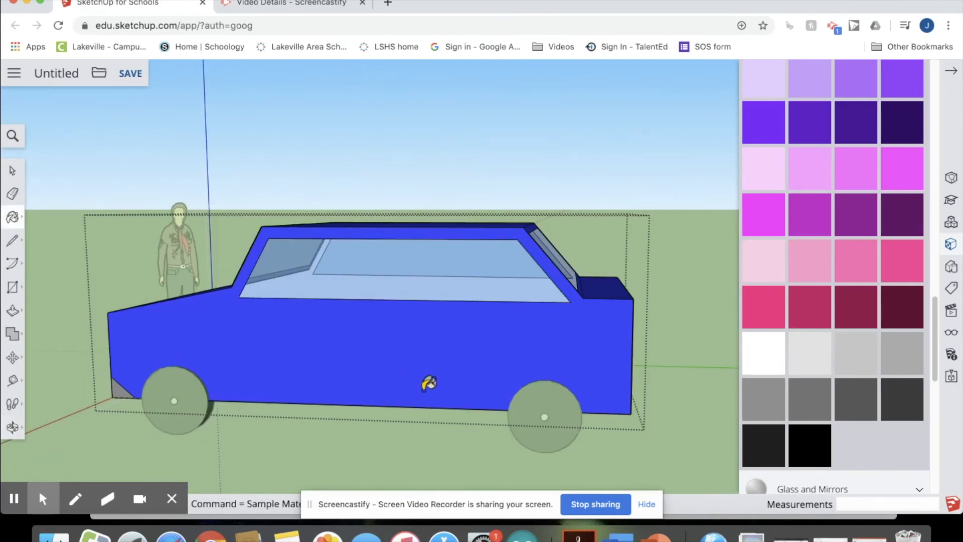
click(12, 241)
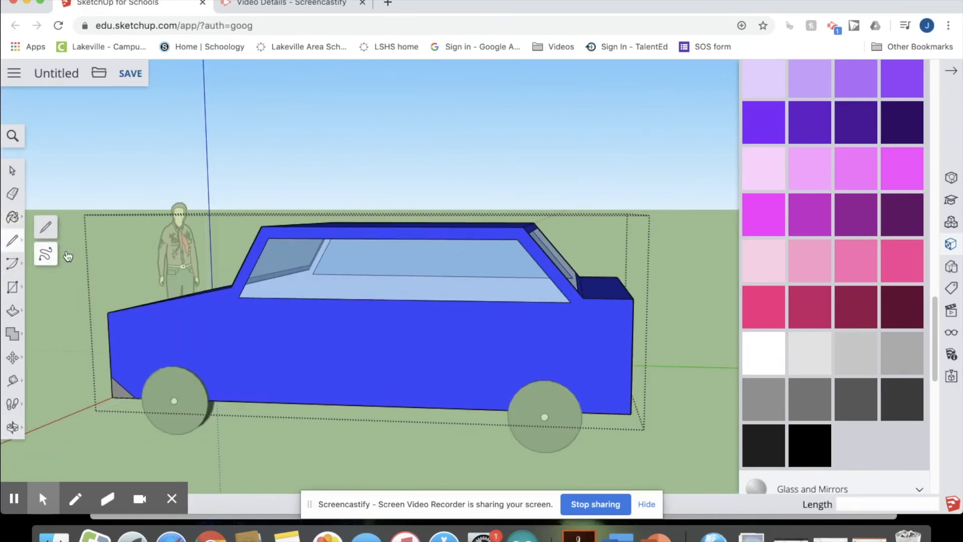
click(45, 227)
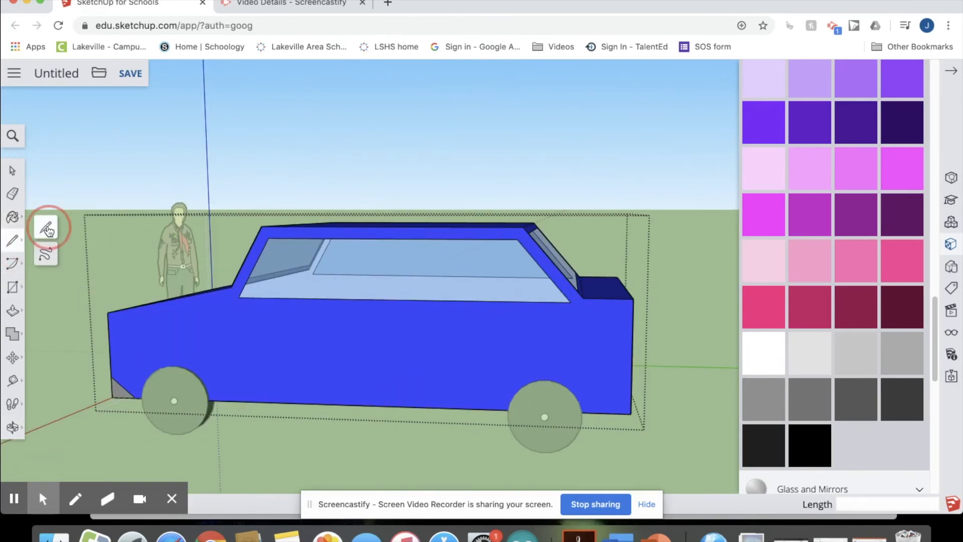
click(389, 226)
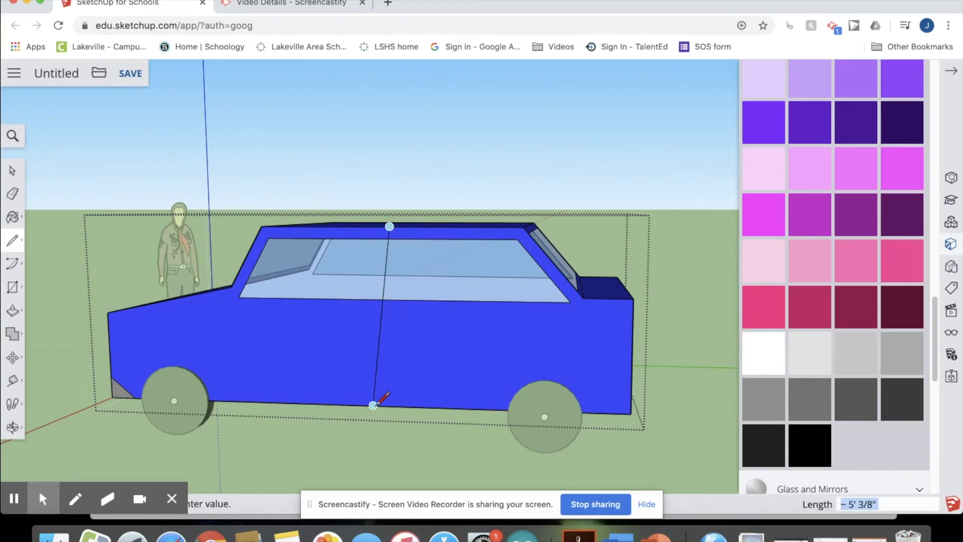
click(391, 405)
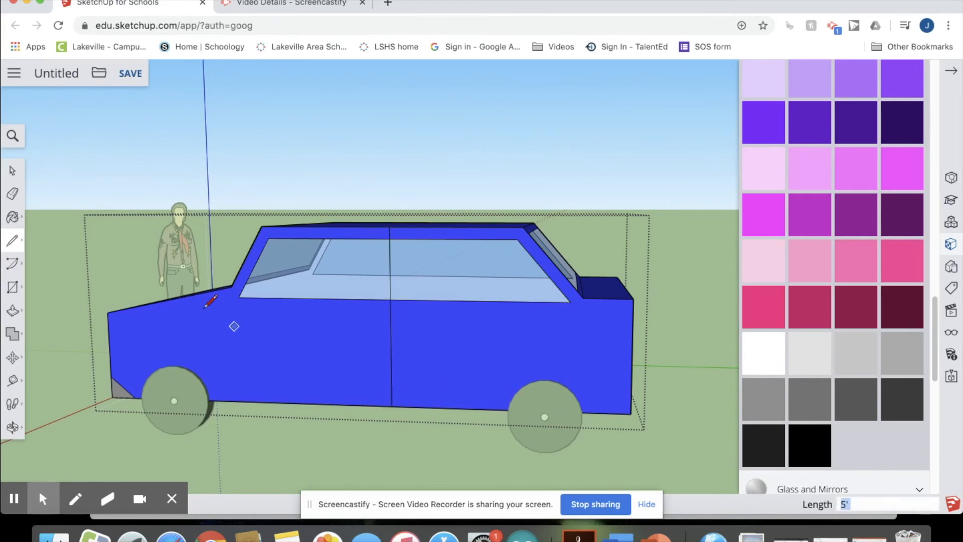
click(230, 287)
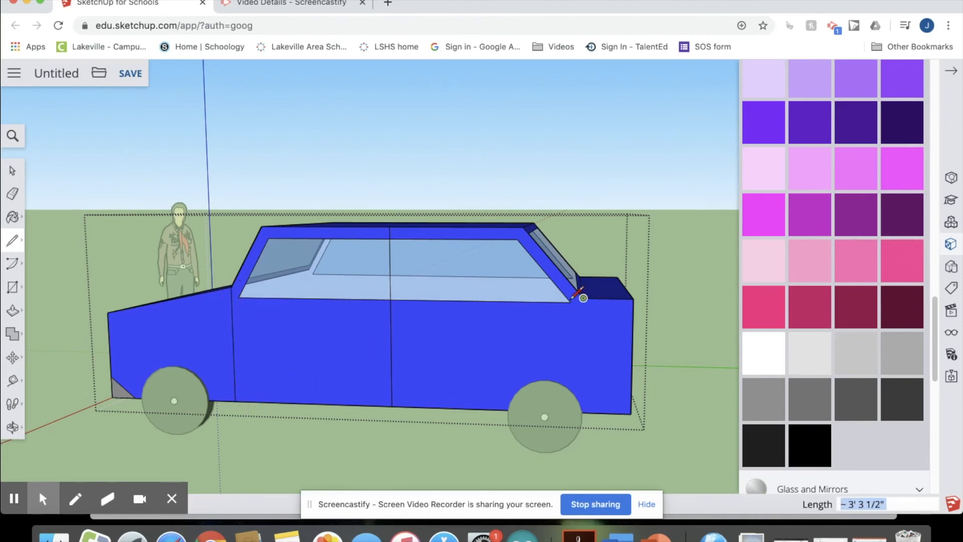
click(523, 226)
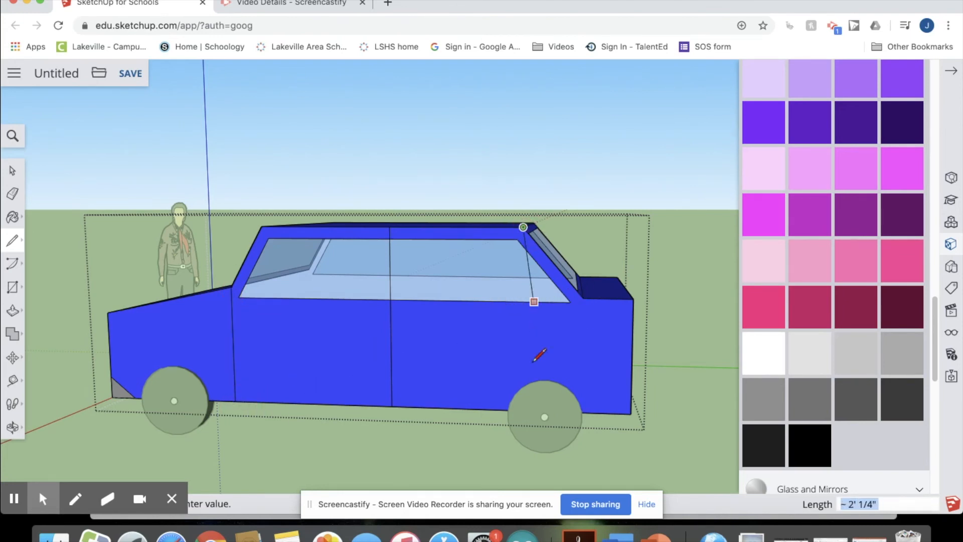
click(522, 406)
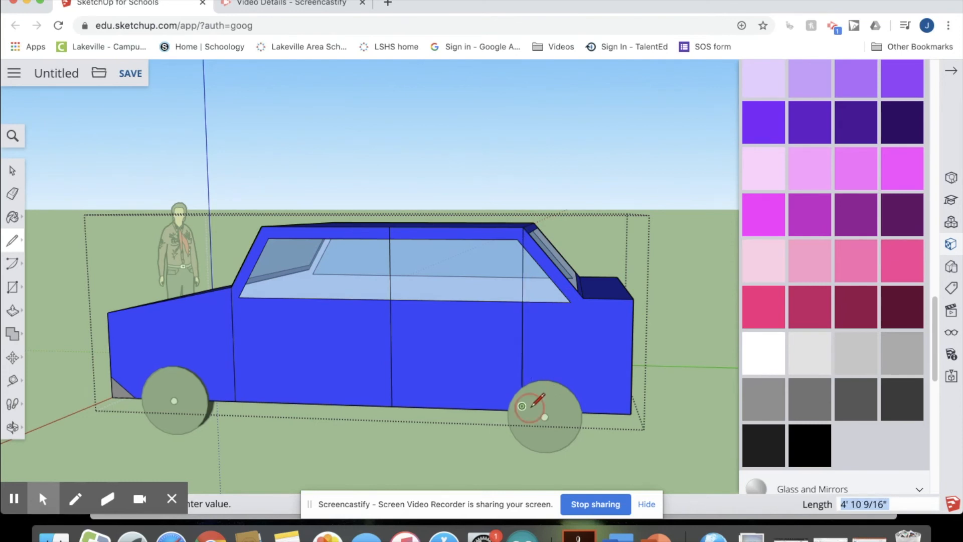
Draw matching door lines down the car's opposite side, from the roof's rear corner and mid-roof (5' long each) and from the windshield's base.
middle_drag(608, 407, 76, 144)
click(12, 170)
click(13, 240)
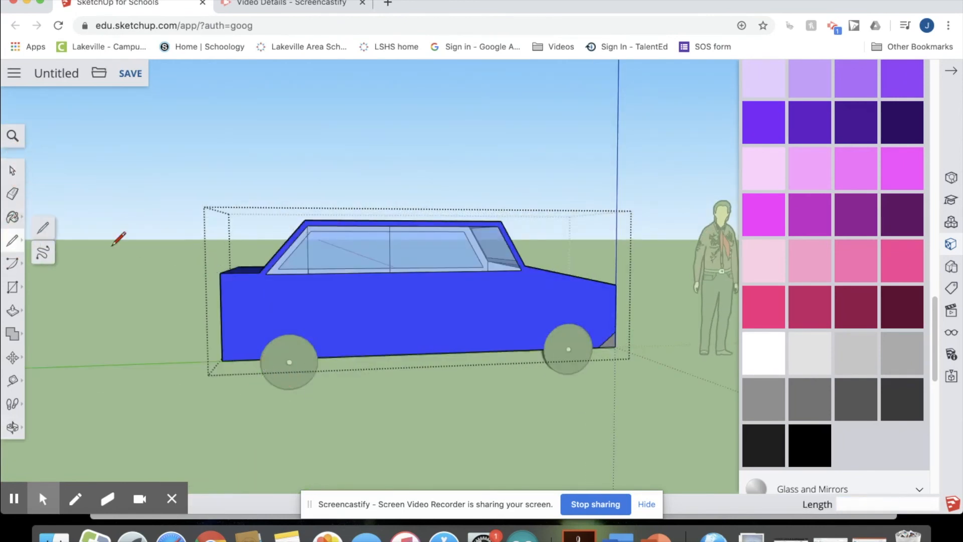
click(304, 219)
click(309, 358)
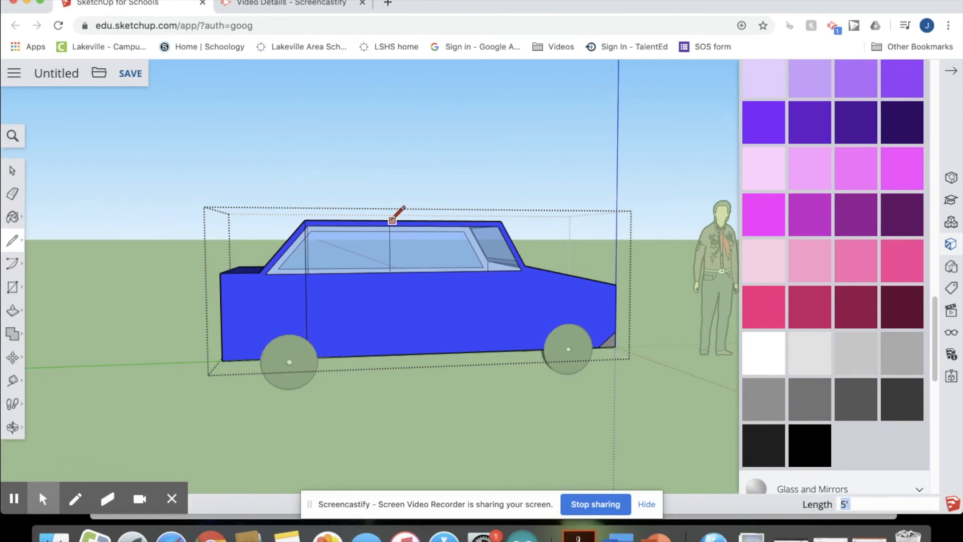
middle_drag(413, 219, 439, 283)
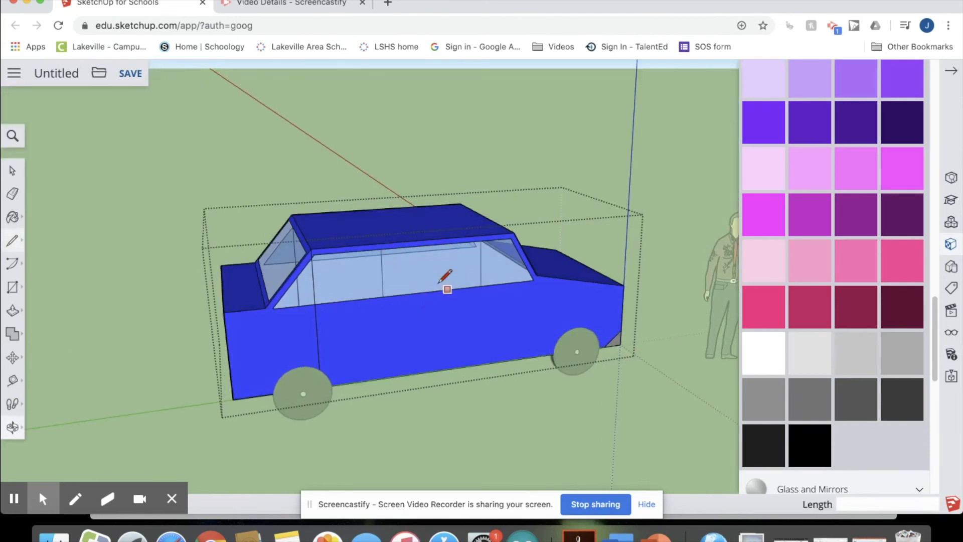
click(417, 240)
click(429, 371)
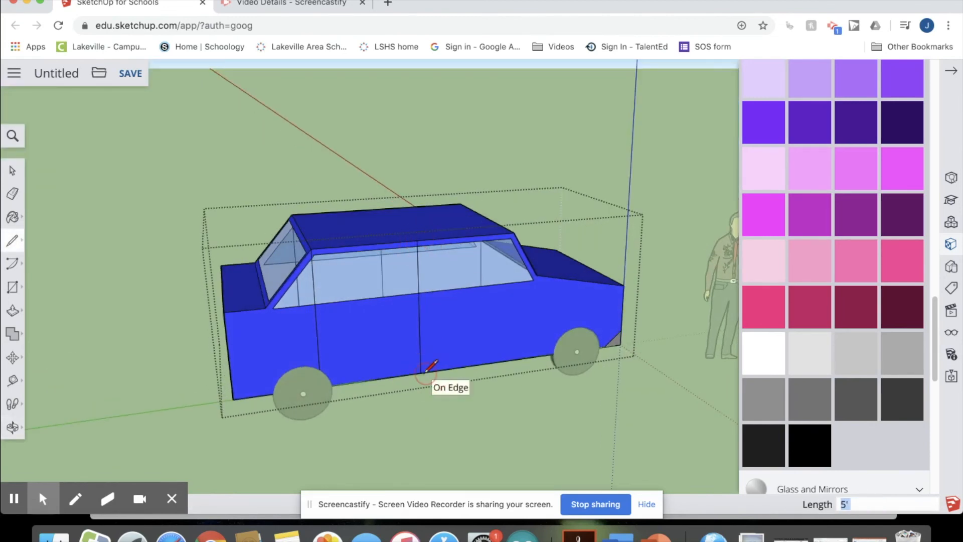
click(513, 232)
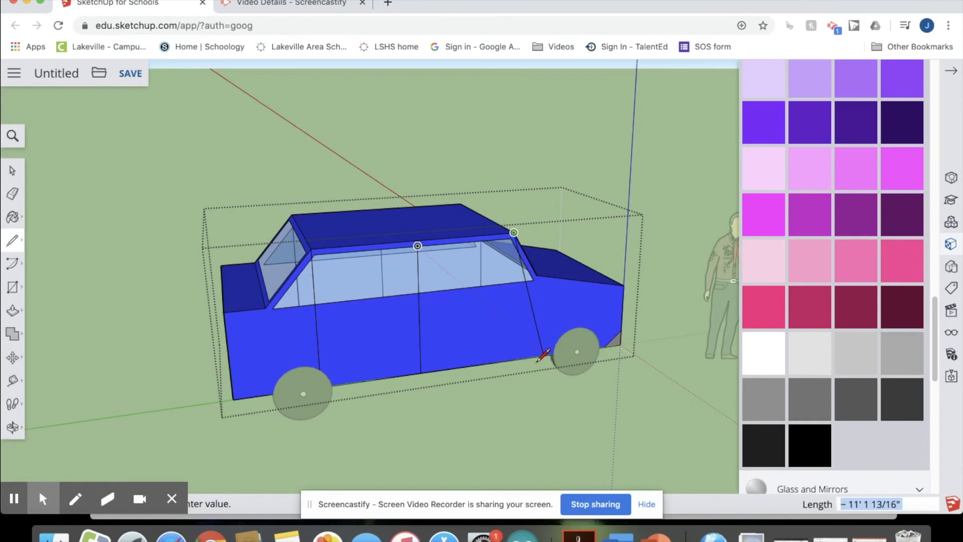
click(512, 359)
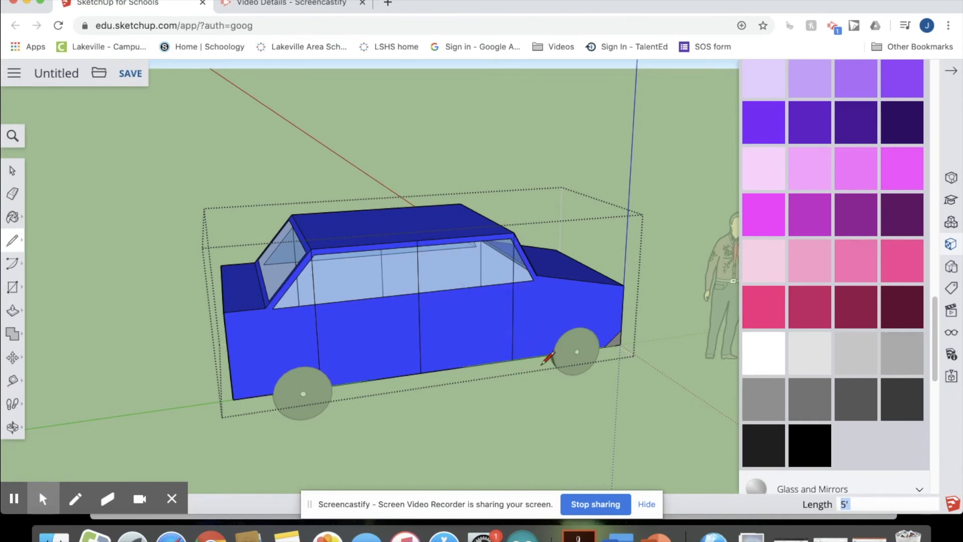
click(536, 275)
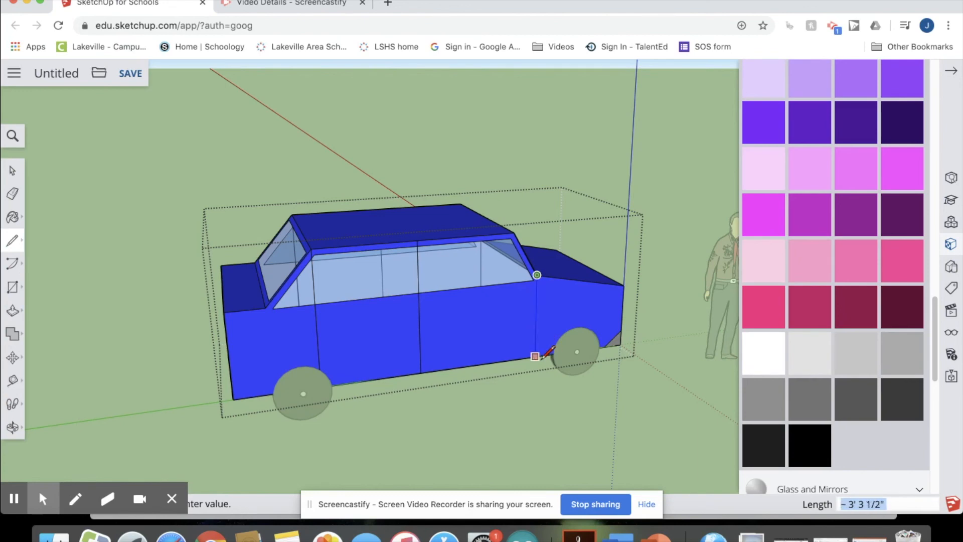
Draw a bumper line across the lower rear face and diagonal lines from its ends to the bottom edges on both sides.
middle_drag(476, 401, 785, 350)
middle_drag(213, 374, 437, 372)
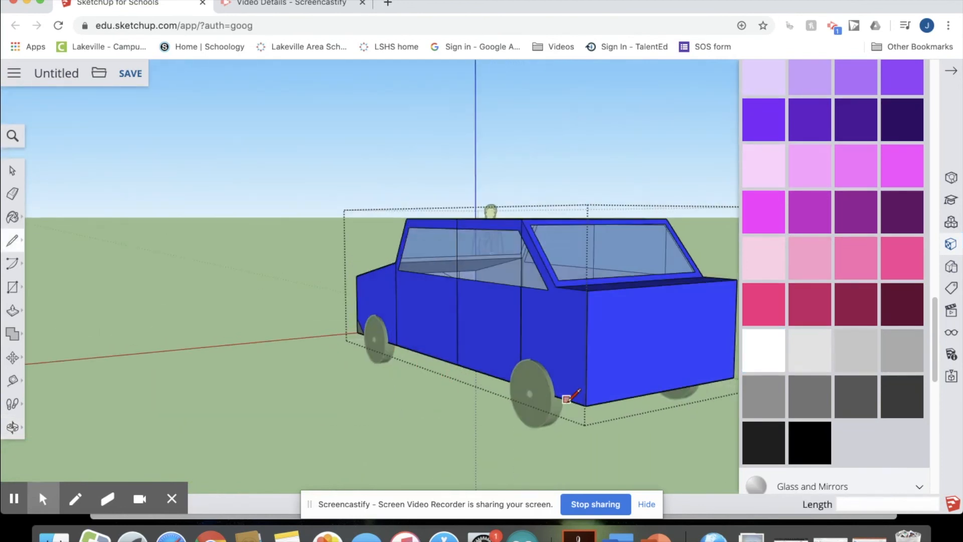
click(586, 385)
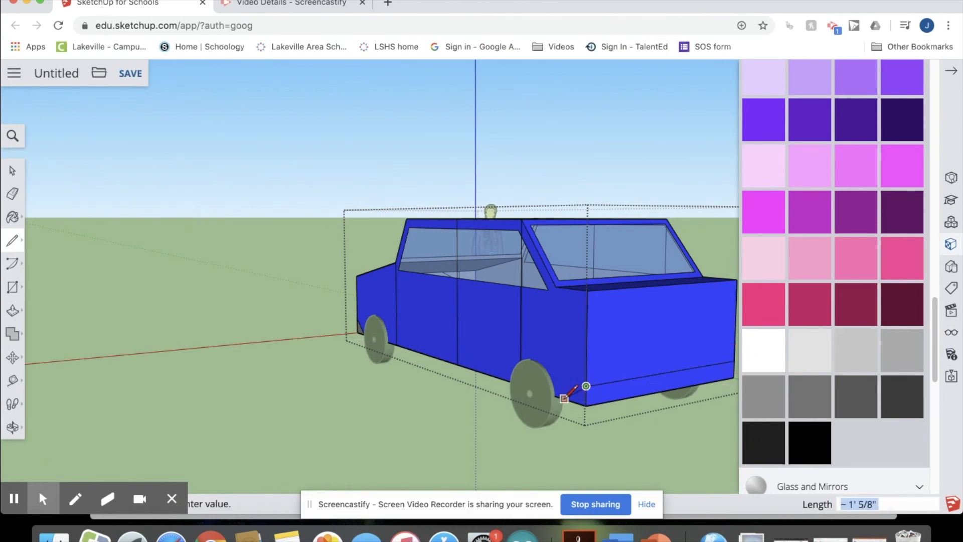
middle_drag(609, 404, 307, 371)
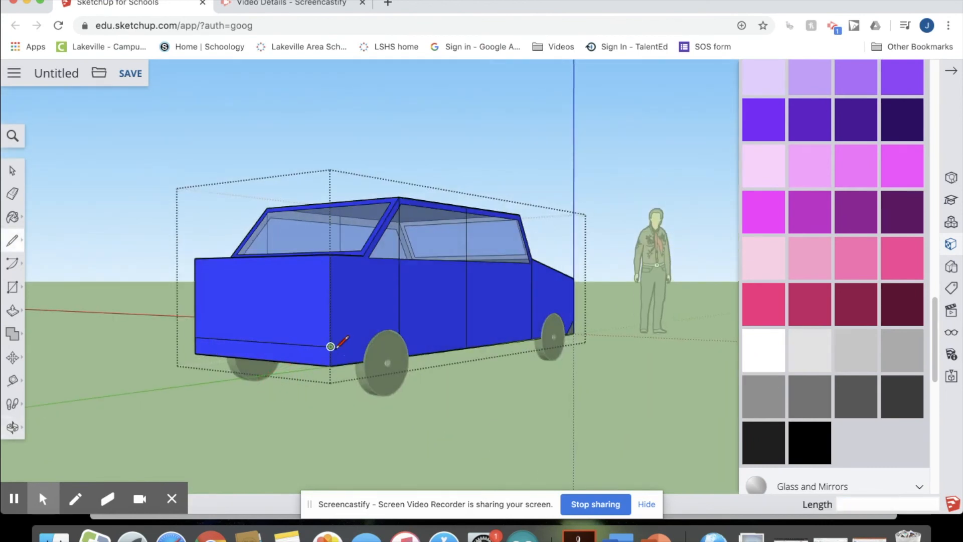
Outline two triangular taillights with diagonal lines across the rear face's upper corners, the first about 1' 5 7/8" long.
mouse_move(357, 360)
middle_down()
mouse_move(385, 406)
mouse_move(424, 409)
middle_up()
click(331, 325)
click(369, 287)
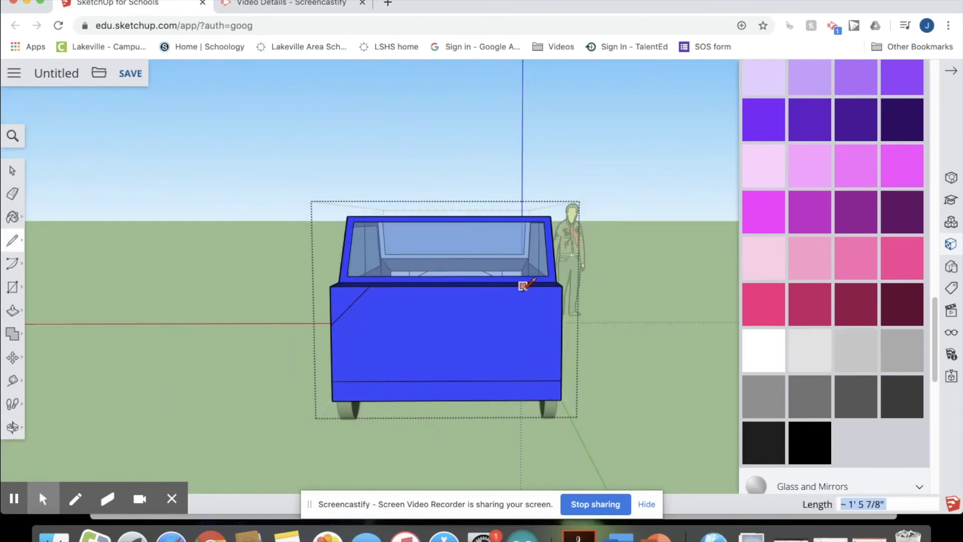
click(520, 286)
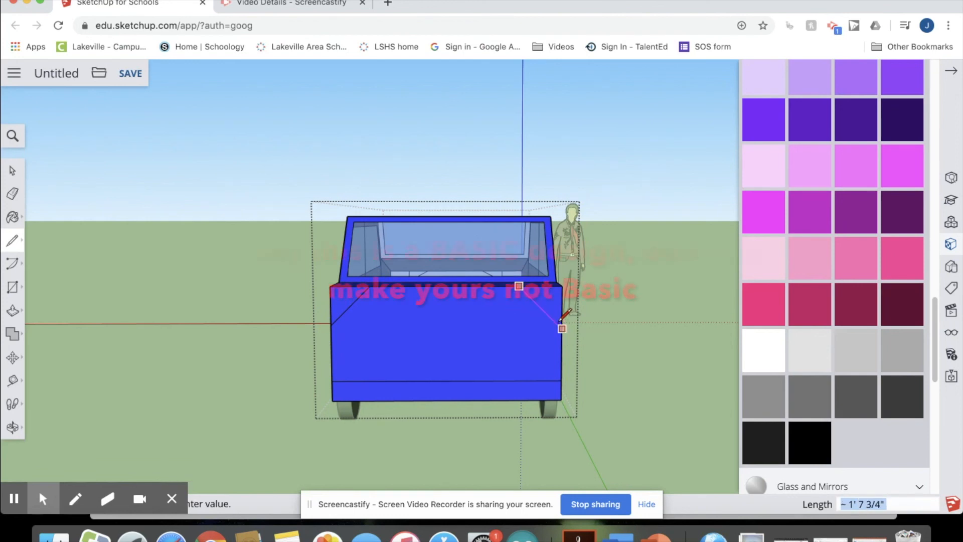
click(562, 316)
Paint the rear bumper strip and its triangular side corners medium-dark grey.
click(804, 402)
middle_drag(543, 390, 339, 383)
middle_drag(309, 358, 468, 402)
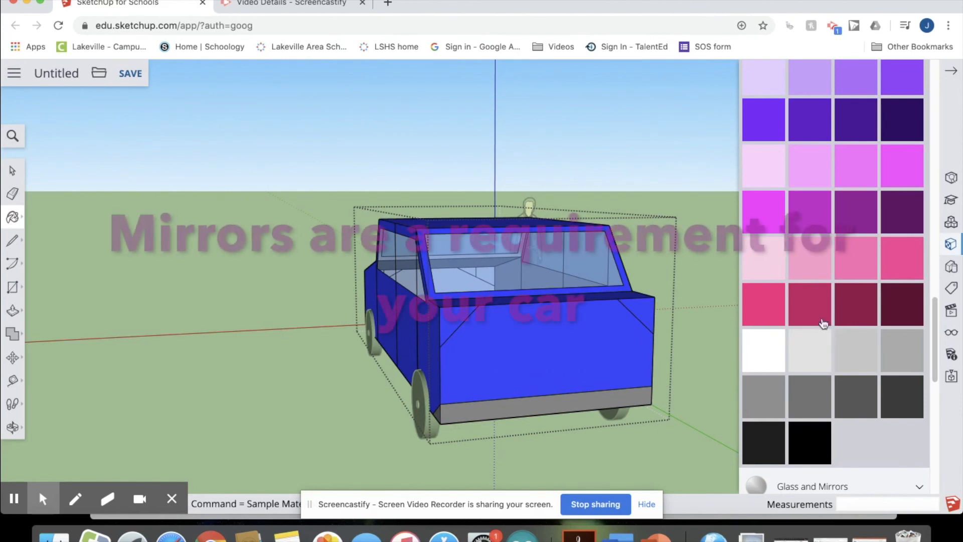
Paint both triangular taillights on the car's rear face bright red.
scroll(832, 307, up, 6)
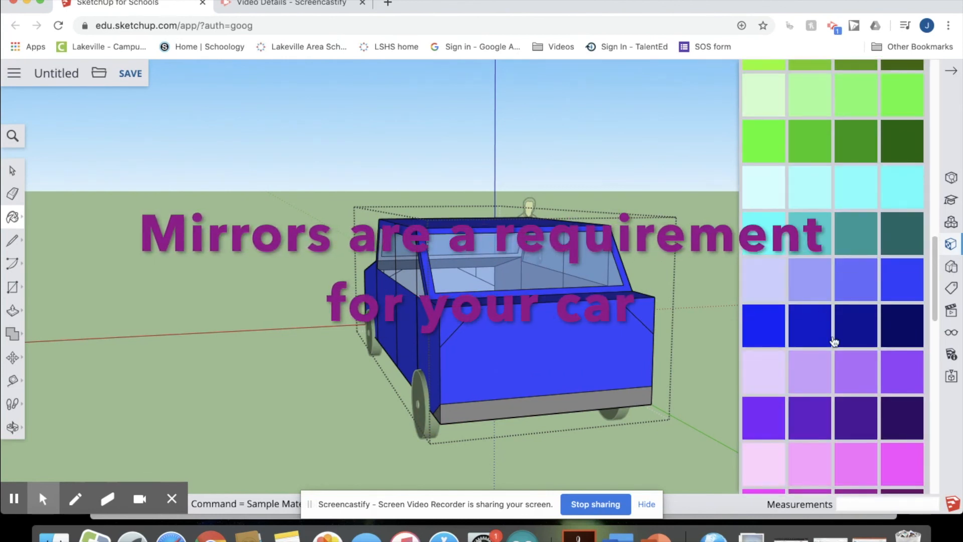
scroll(787, 321, up, 5)
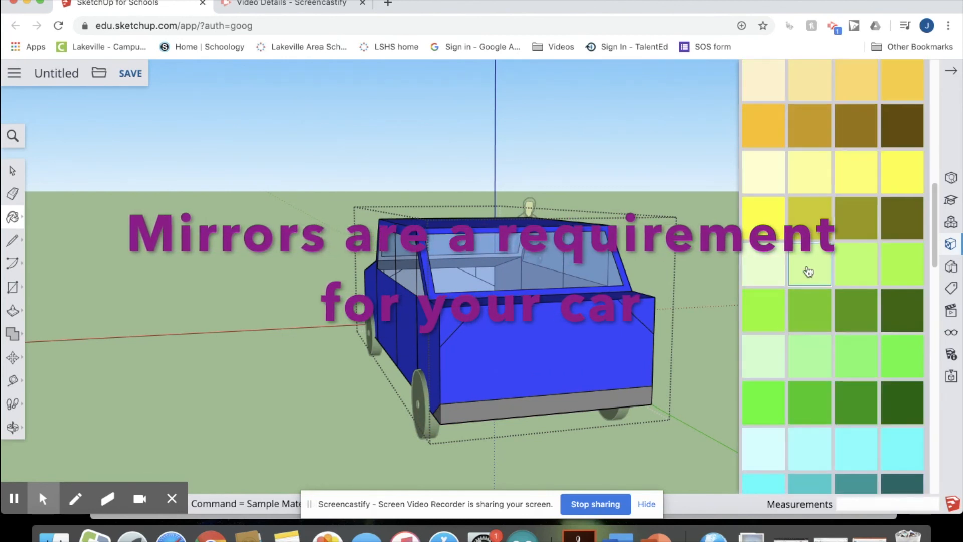
scroll(812, 276, up, 5)
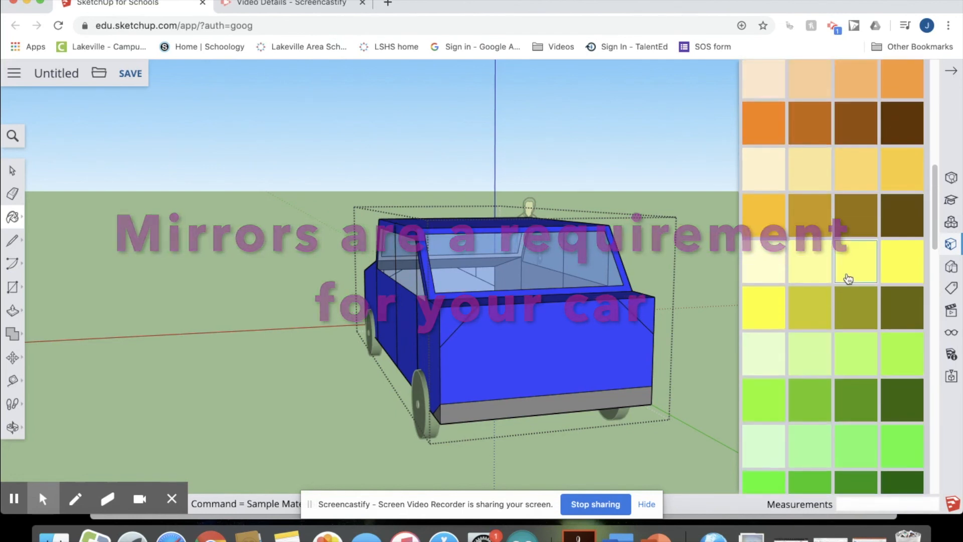
click(783, 257)
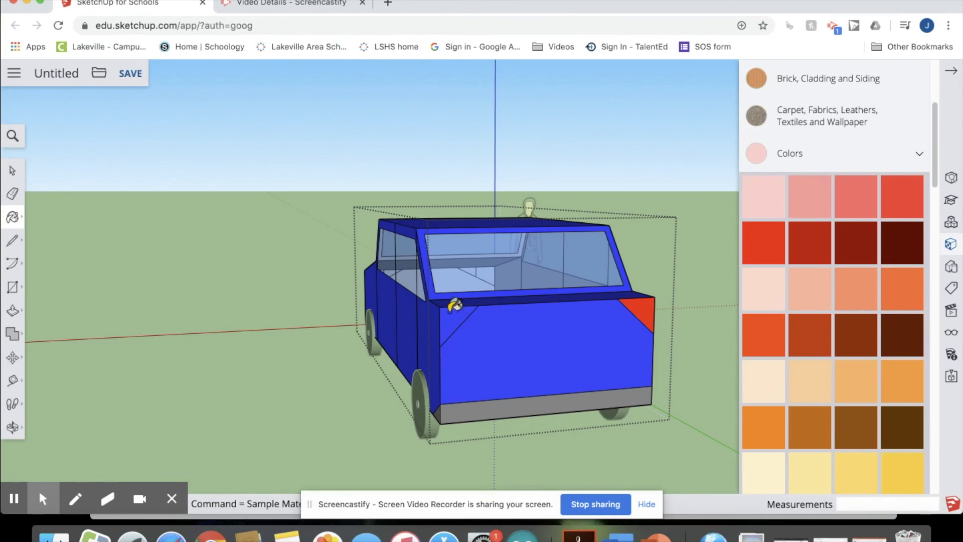
Draw a rectangular floor panel across the car's open underside, spanning from the front door lines to the rear door lines.
mouse_move(509, 345)
middle_down()
mouse_move(662, 338)
mouse_move(682, 361)
mouse_move(501, 384)
mouse_move(204, 396)
mouse_move(637, 370)
mouse_move(636, 357)
middle_up()
mouse_move(531, 337)
middle_down()
mouse_move(280, 333)
mouse_move(458, 342)
mouse_move(361, 280)
mouse_move(258, 266)
mouse_move(396, 236)
mouse_move(466, 68)
mouse_move(419, 263)
mouse_move(490, 114)
mouse_move(479, 103)
mouse_move(506, 76)
mouse_move(522, 105)
mouse_move(451, 314)
mouse_move(441, 131)
mouse_move(454, 164)
mouse_move(447, 195)
mouse_move(393, 105)
mouse_move(396, 257)
mouse_move(405, 155)
mouse_move(513, 181)
middle_up()
middle_drag(377, 396, 371, 165)
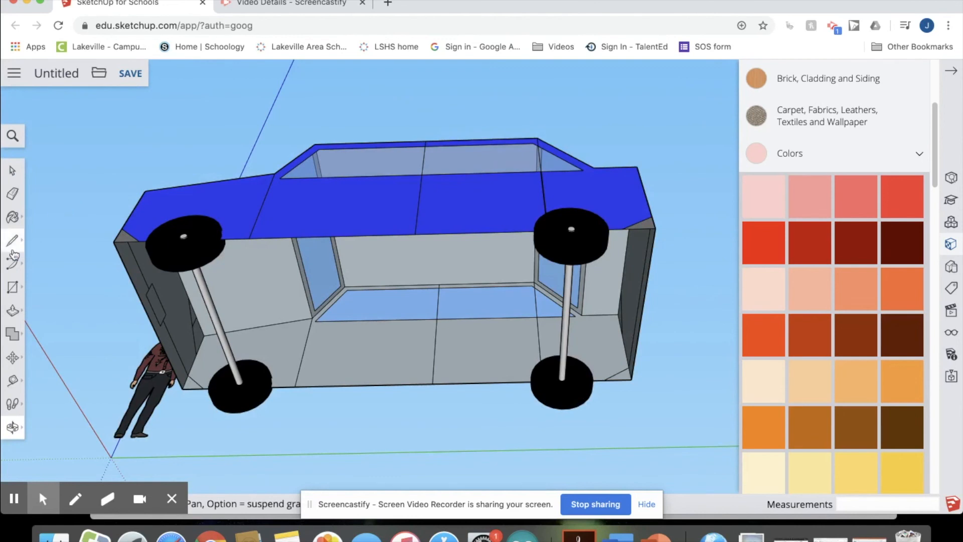
click(11, 287)
click(249, 238)
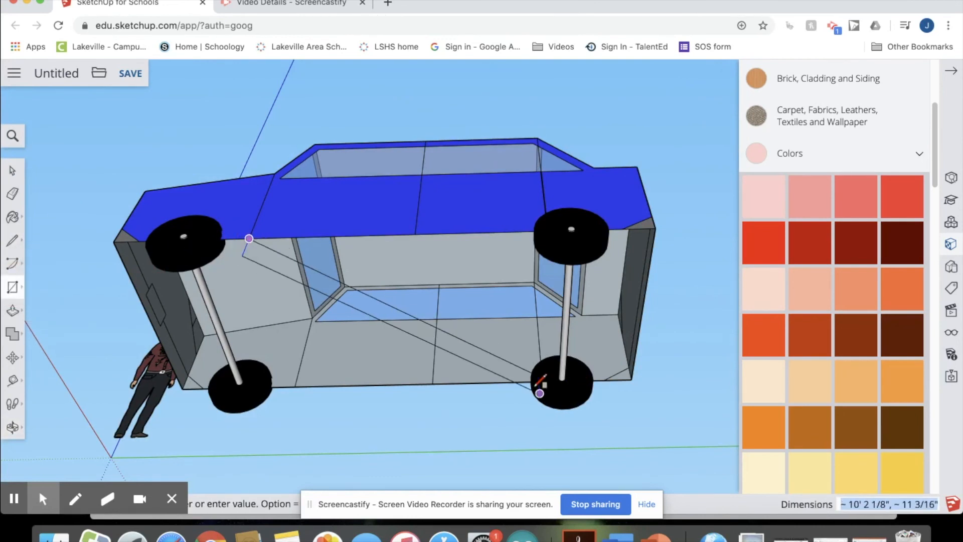
key(o)
drag(550, 224, 514, 209)
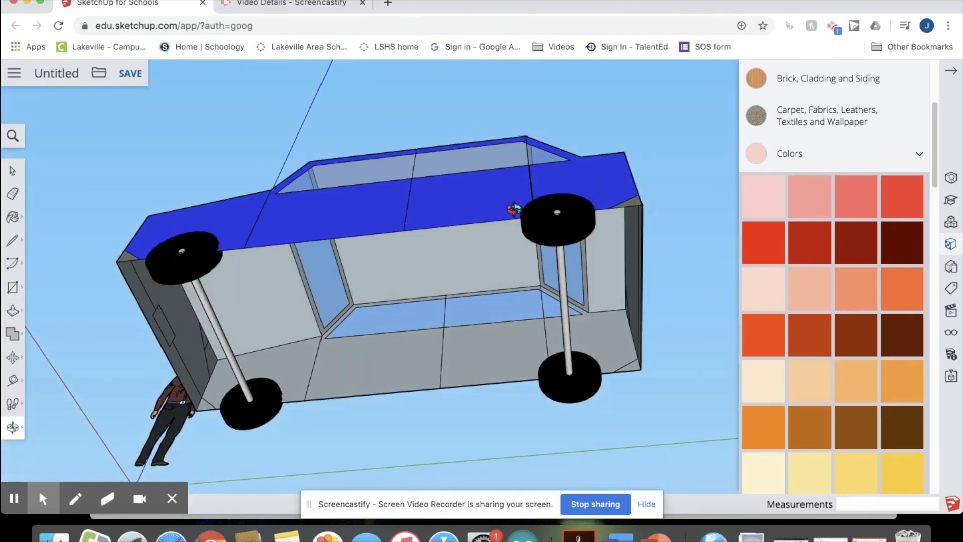
click(12, 287)
click(158, 257)
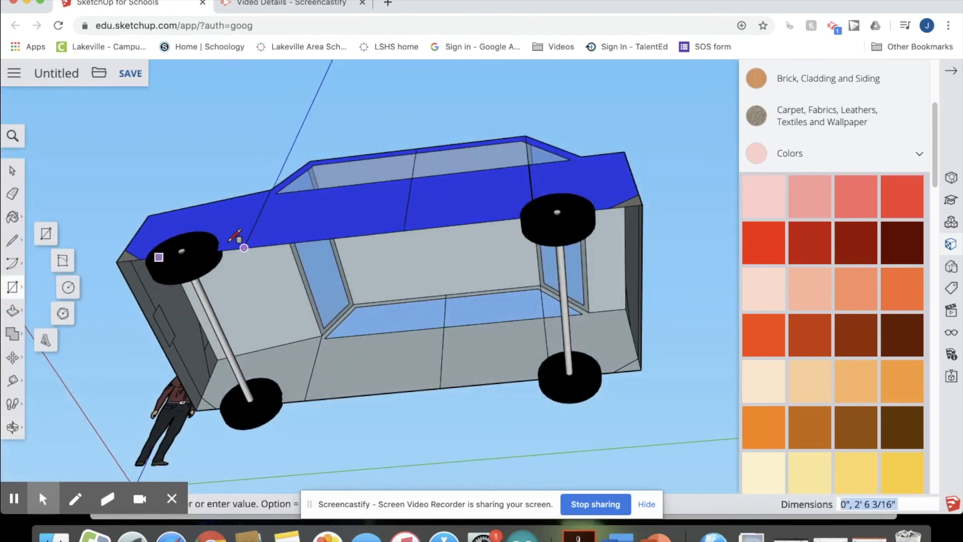
click(527, 380)
Inspect the car from below, behind, the side and the front, with the materials panel closed.
middle_drag(447, 314, 499, 534)
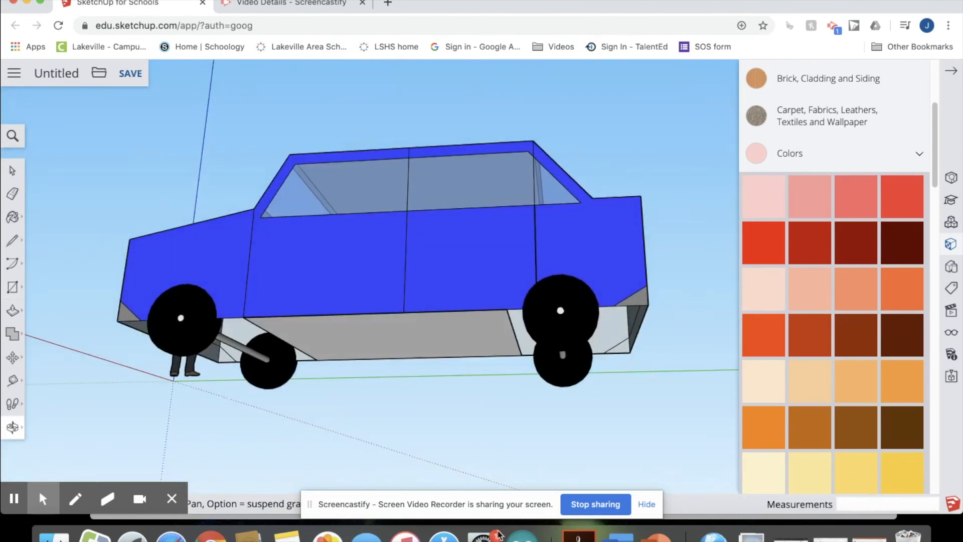
drag(336, 474, 25, 404)
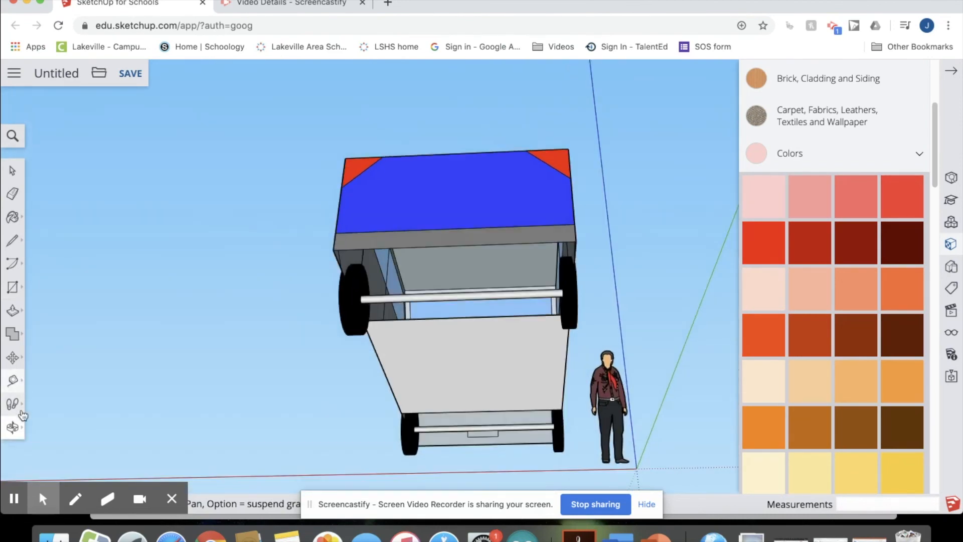
click(14, 428)
click(49, 373)
drag(277, 219, 562, 399)
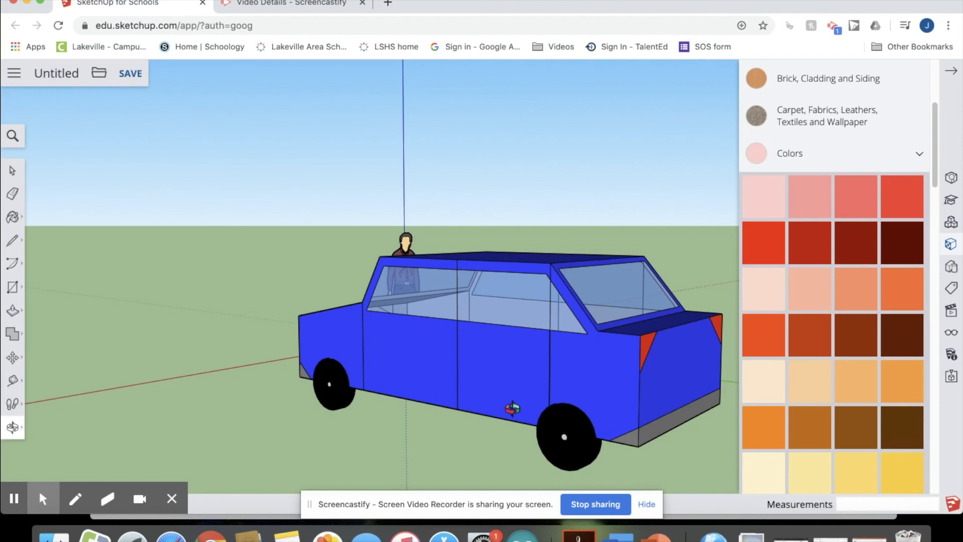
click(951, 72)
drag(642, 312, 959, 331)
drag(587, 357, 710, 364)
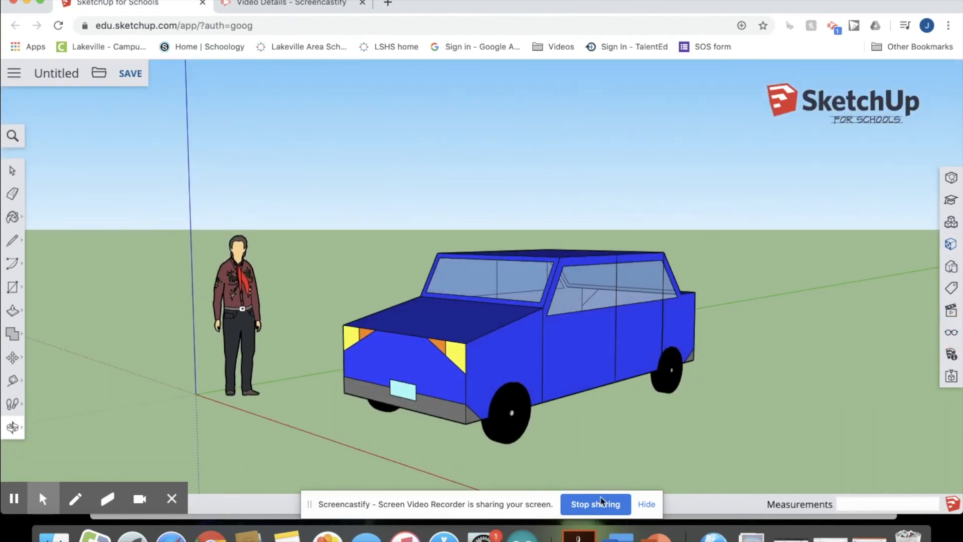